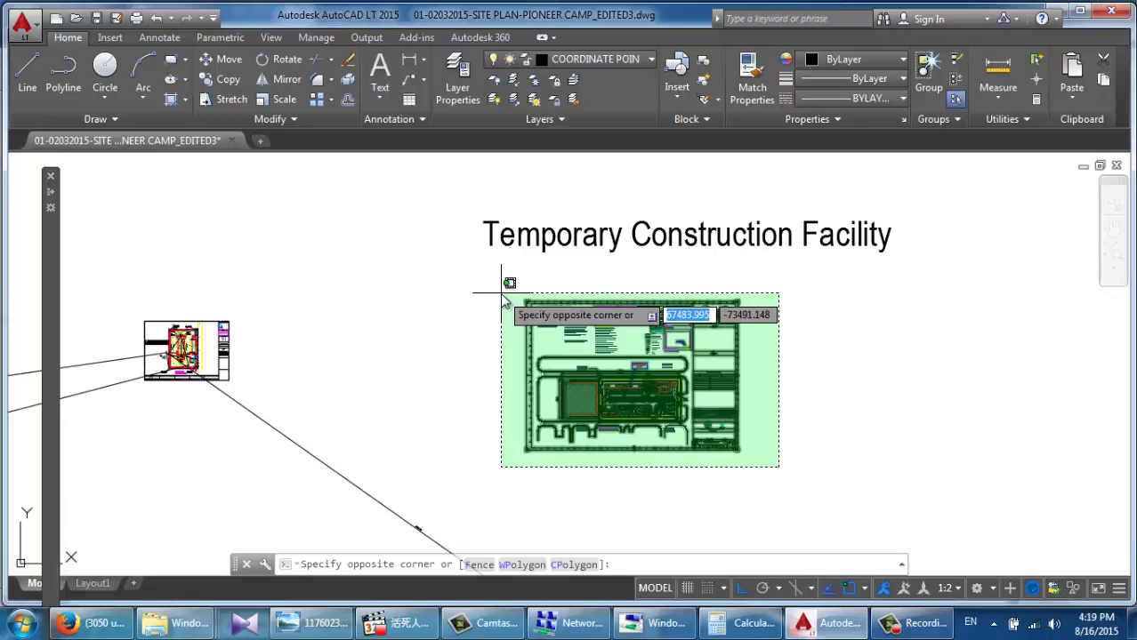
# Step: Move the whole site plan sheet under the Temporary Construction Facility title horizontally to the right by about 2028 units
pyautogui.click(501, 293)
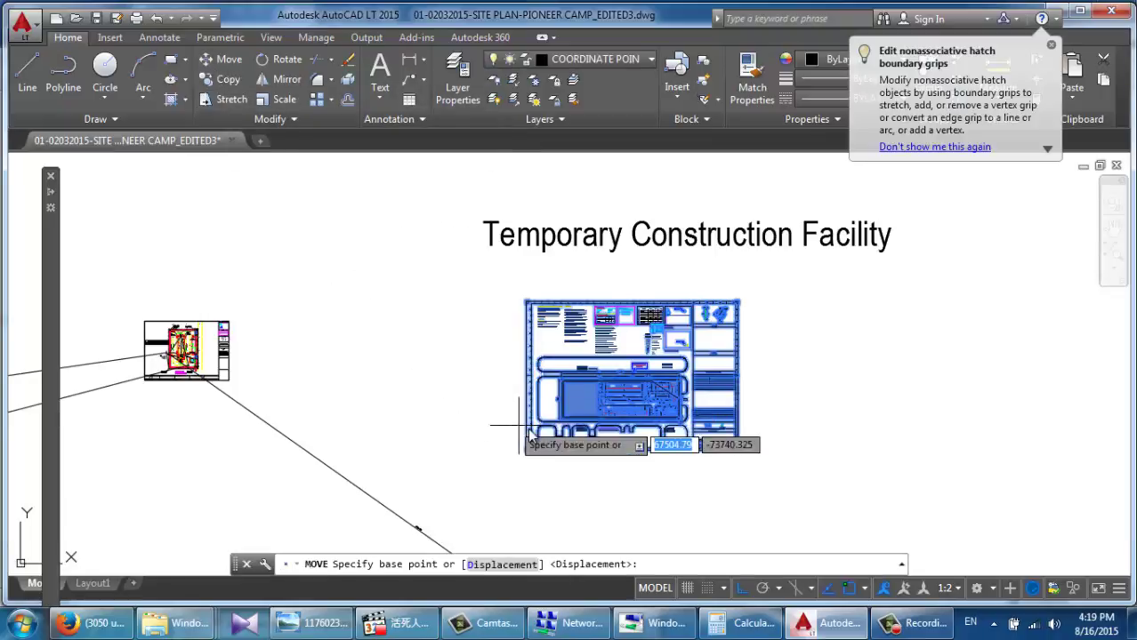
pyautogui.click(529, 427)
pyautogui.scroll(-4, 400, 382)
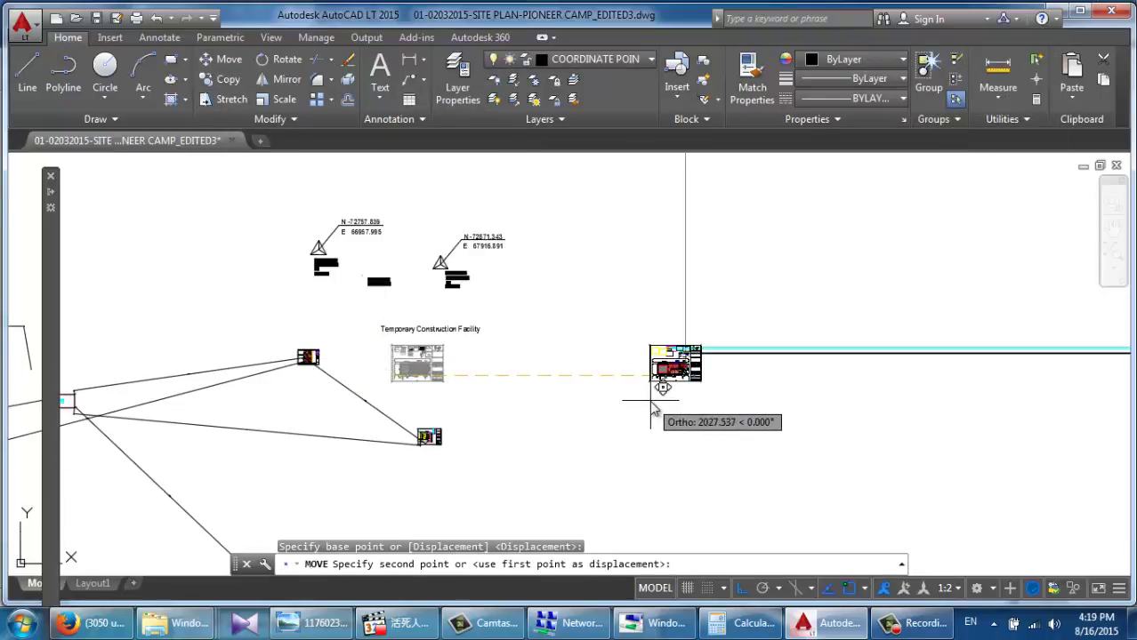
pyautogui.click(654, 409)
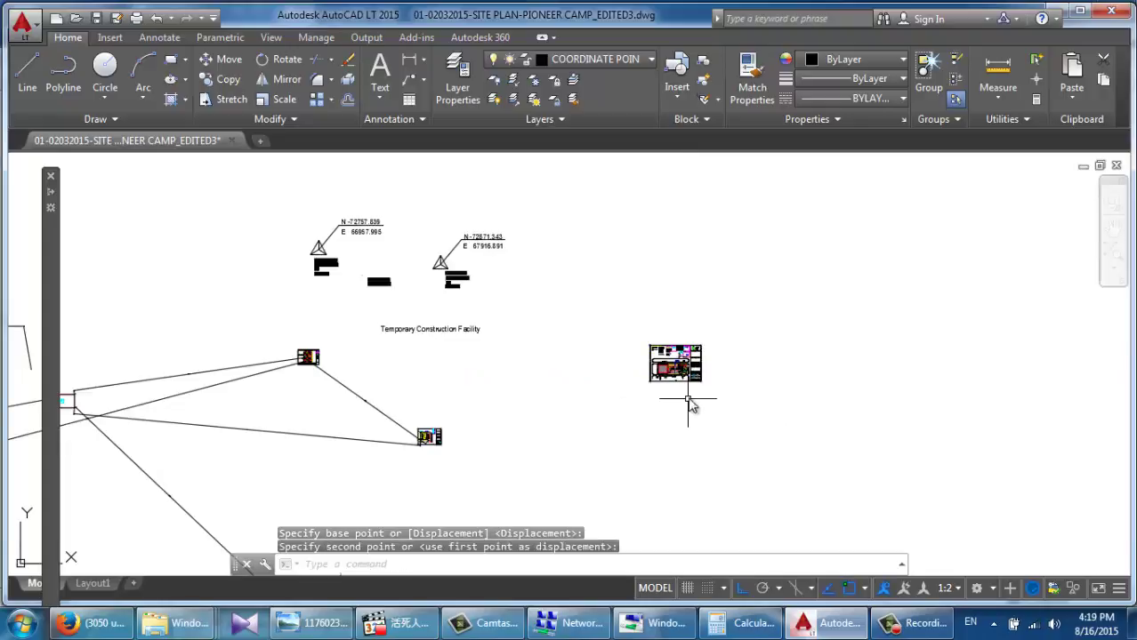
# Step: Examine the relocated site plan sheet, including its building layout and dimensions
pyautogui.scroll(2, 722, 353)
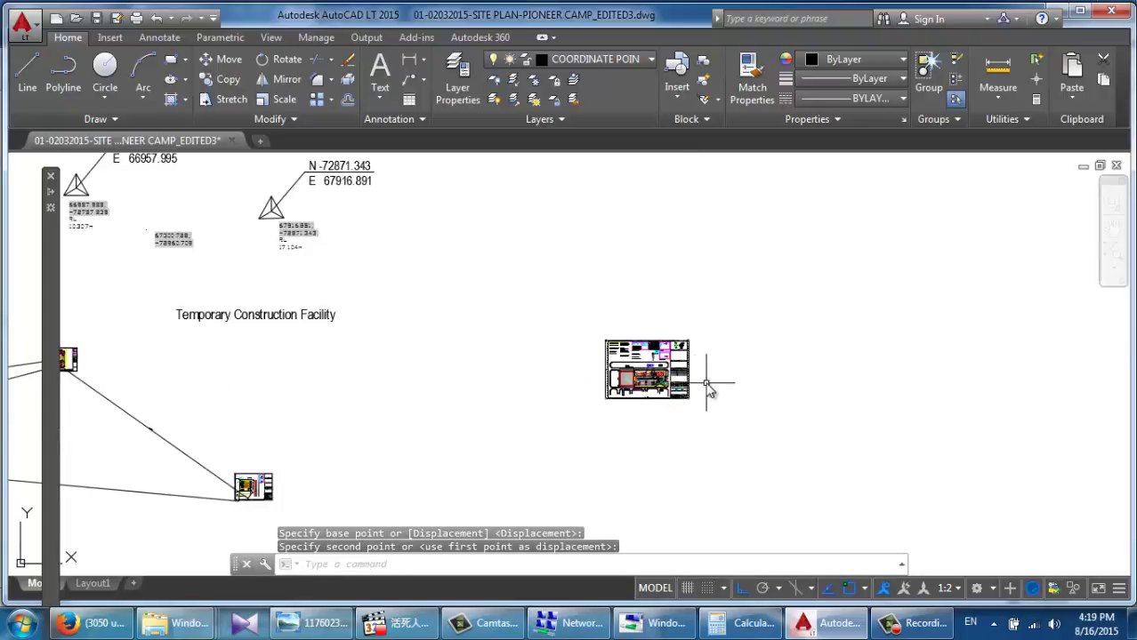
pyautogui.scroll(2, 665, 401)
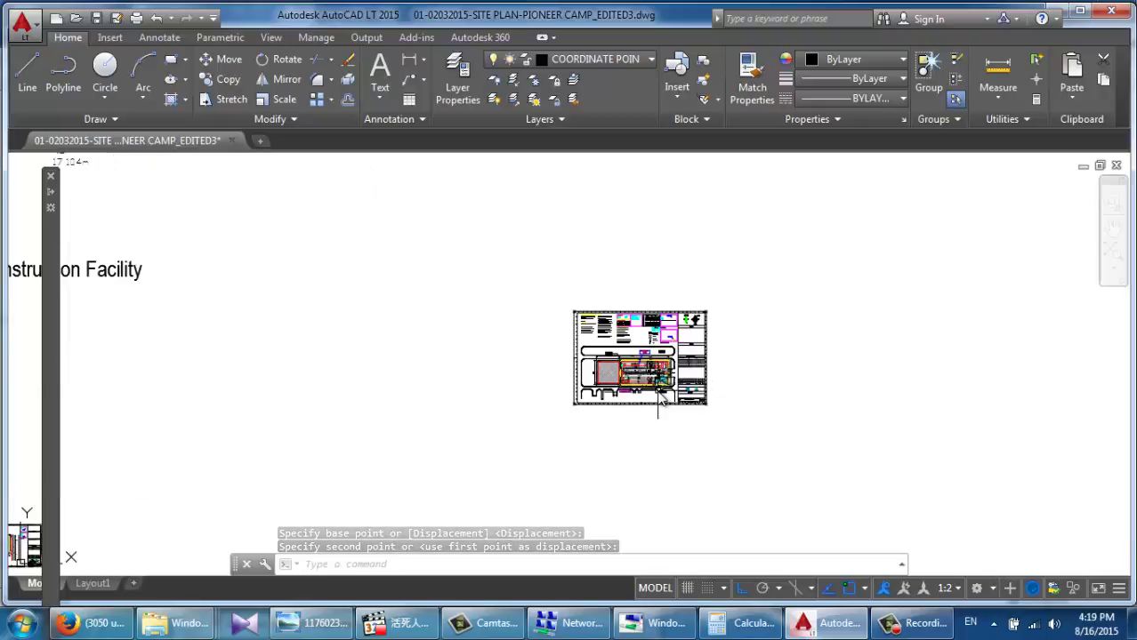
pyautogui.scroll(2, 660, 400)
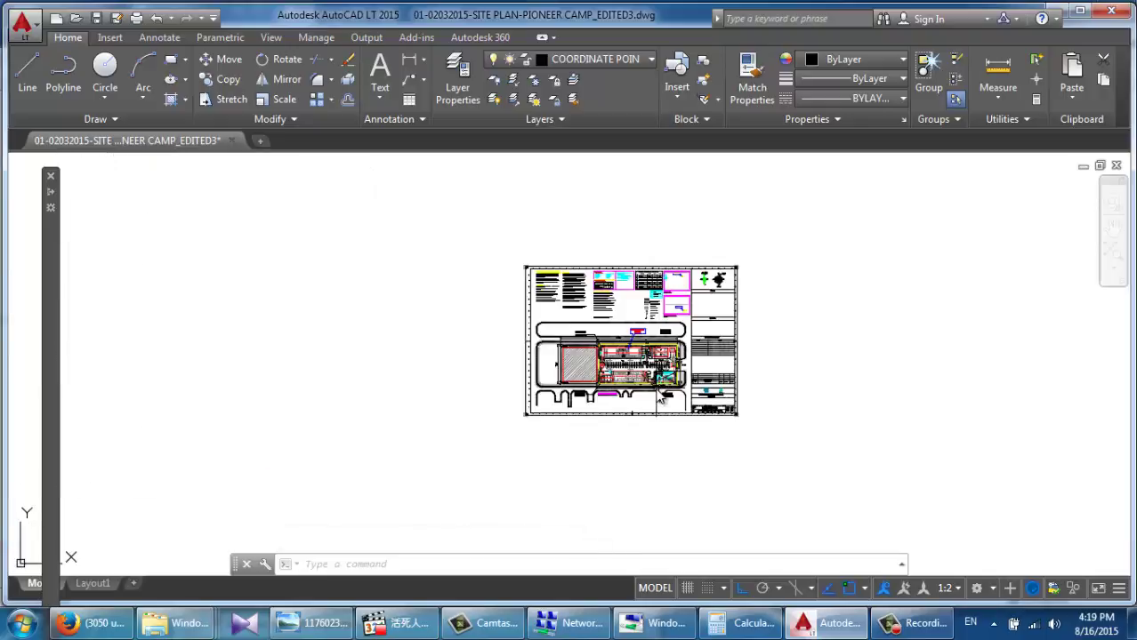
pyautogui.moveTo(660, 400)
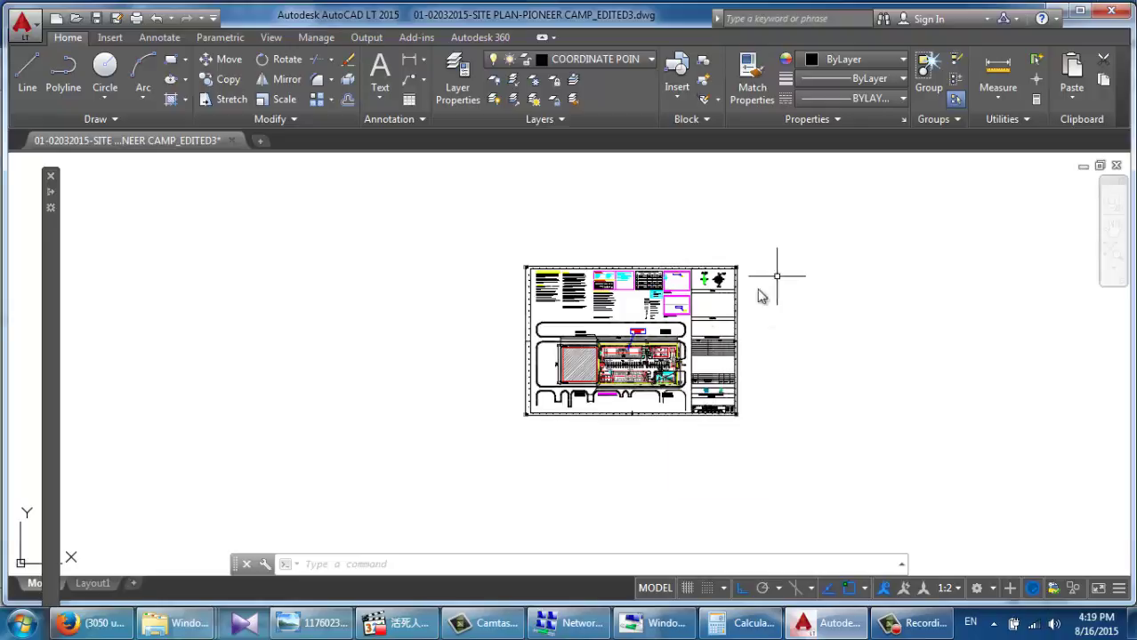
pyautogui.scroll(5, 563, 361)
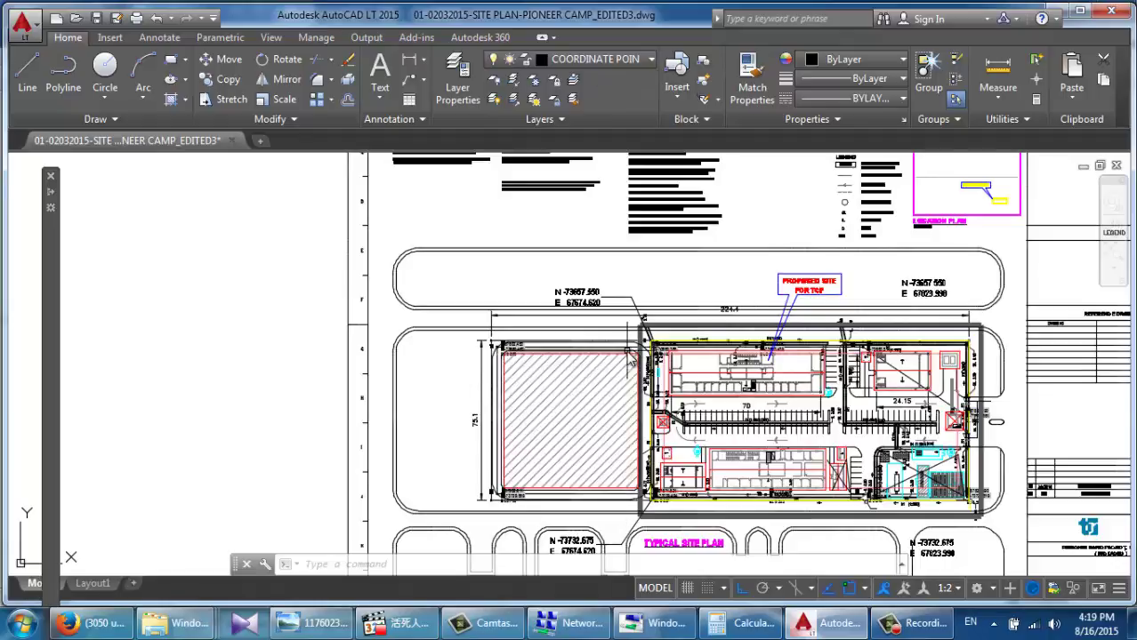
pyautogui.scroll(3, 685, 362)
pyautogui.scroll(-7, 689, 365)
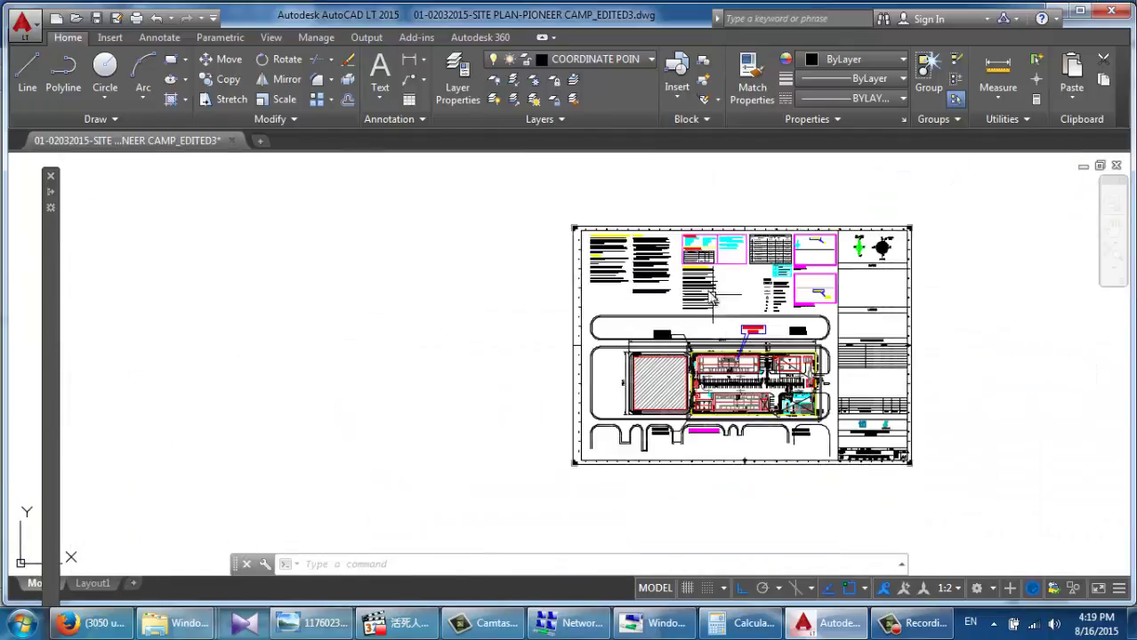
pyautogui.click(551, 222)
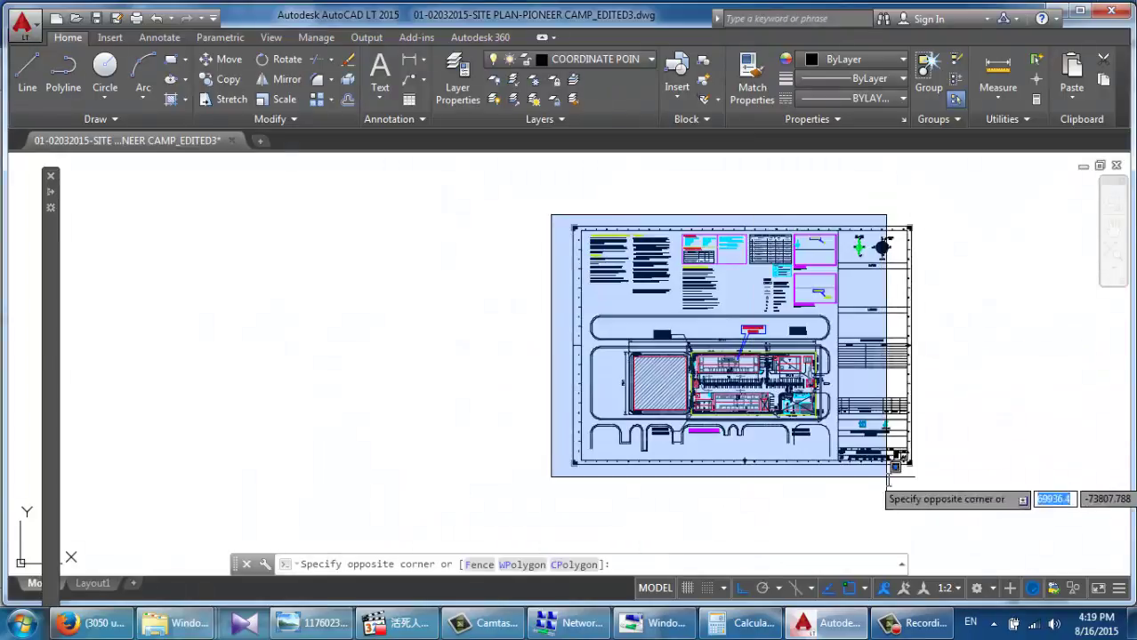
pyautogui.click(936, 464)
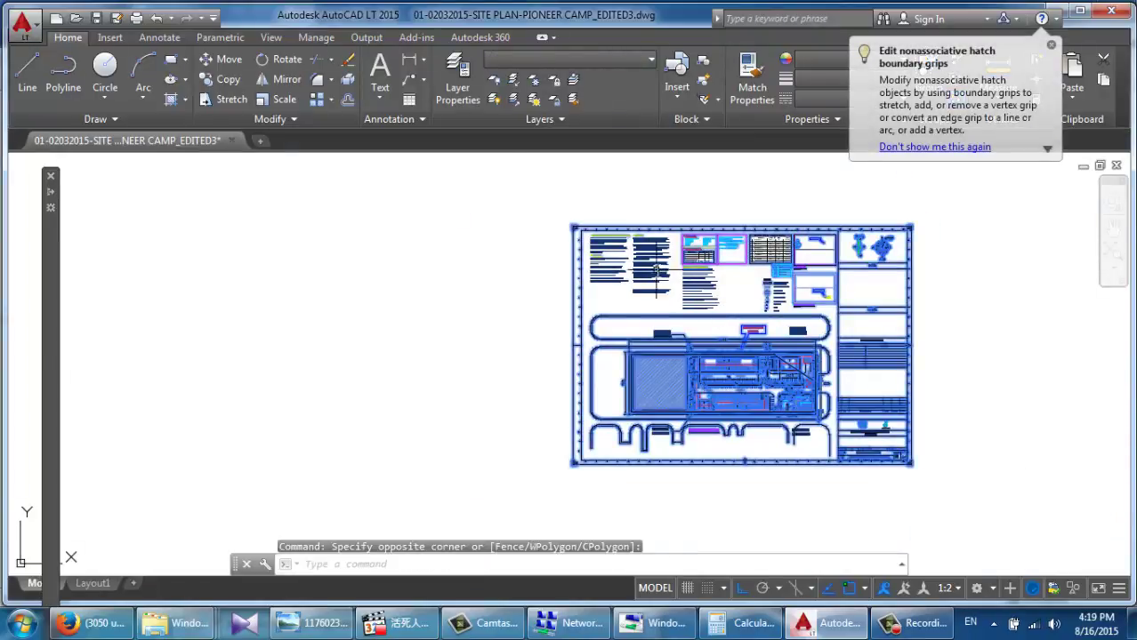
pyautogui.click(278, 100)
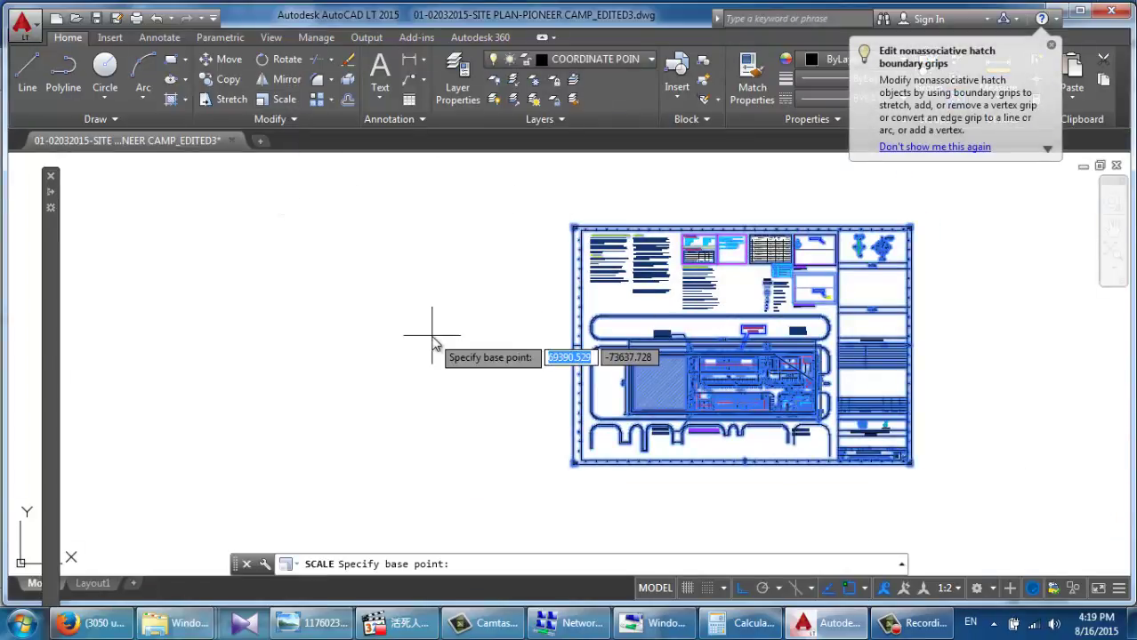
pyautogui.scroll(-3, 437, 336)
pyautogui.scroll(5, 572, 367)
pyautogui.press('Escape')
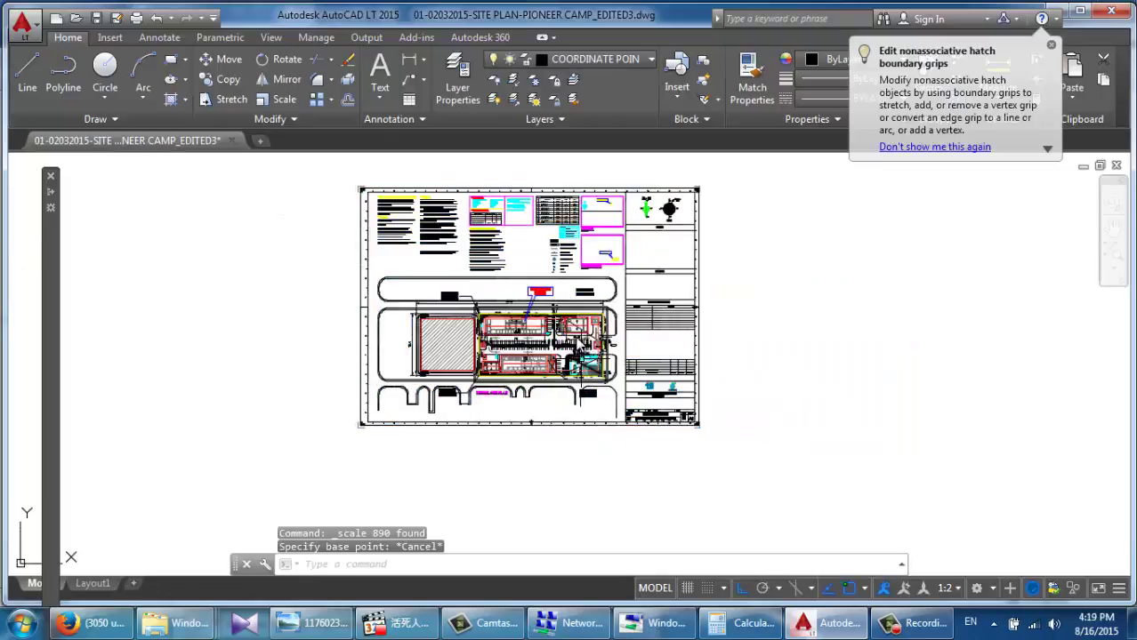
# Step: Inspect the 24.15 dimension text below the small building in the site plan
pyautogui.scroll(6, 611, 483)
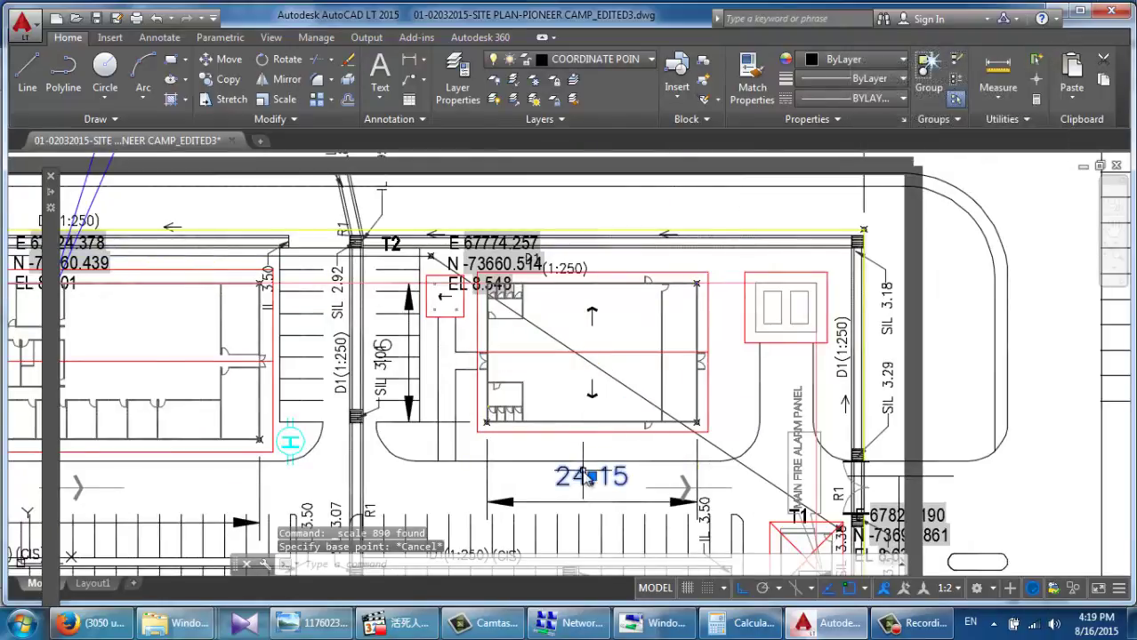
pyautogui.click(590, 478)
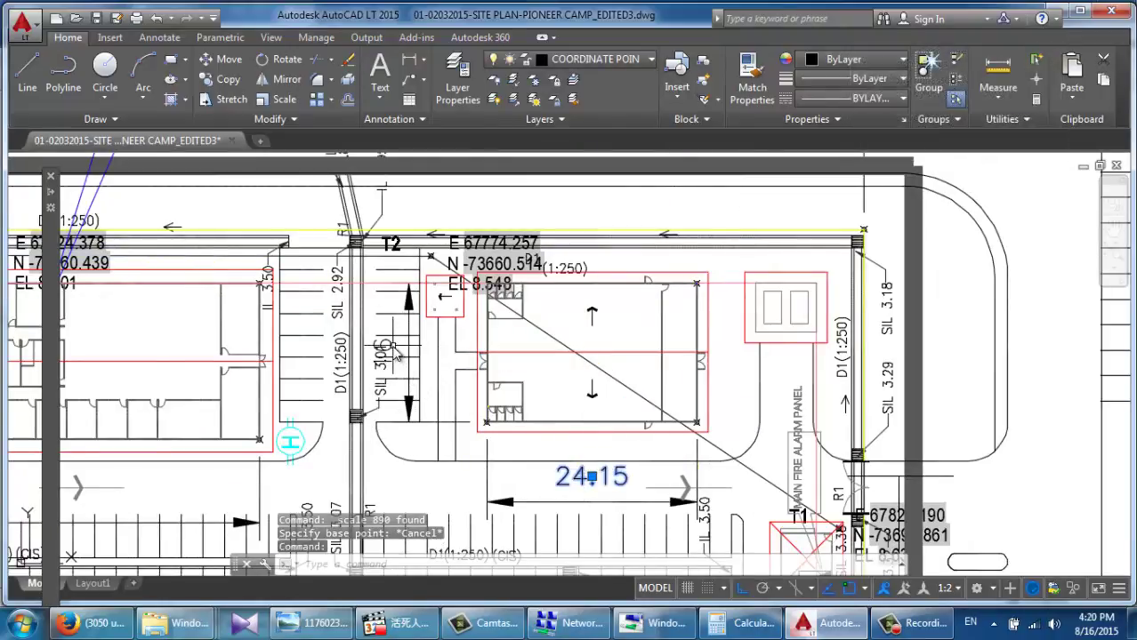
pyautogui.press('Escape')
pyautogui.scroll(-10, 391, 354)
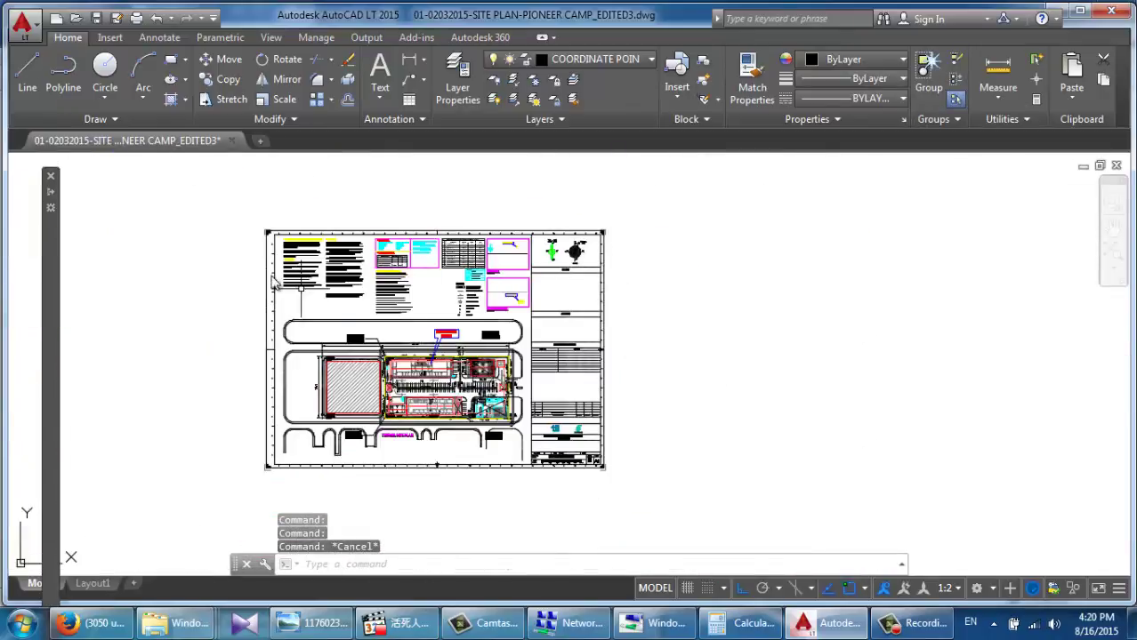
pyautogui.click(220, 211)
pyautogui.click(628, 489)
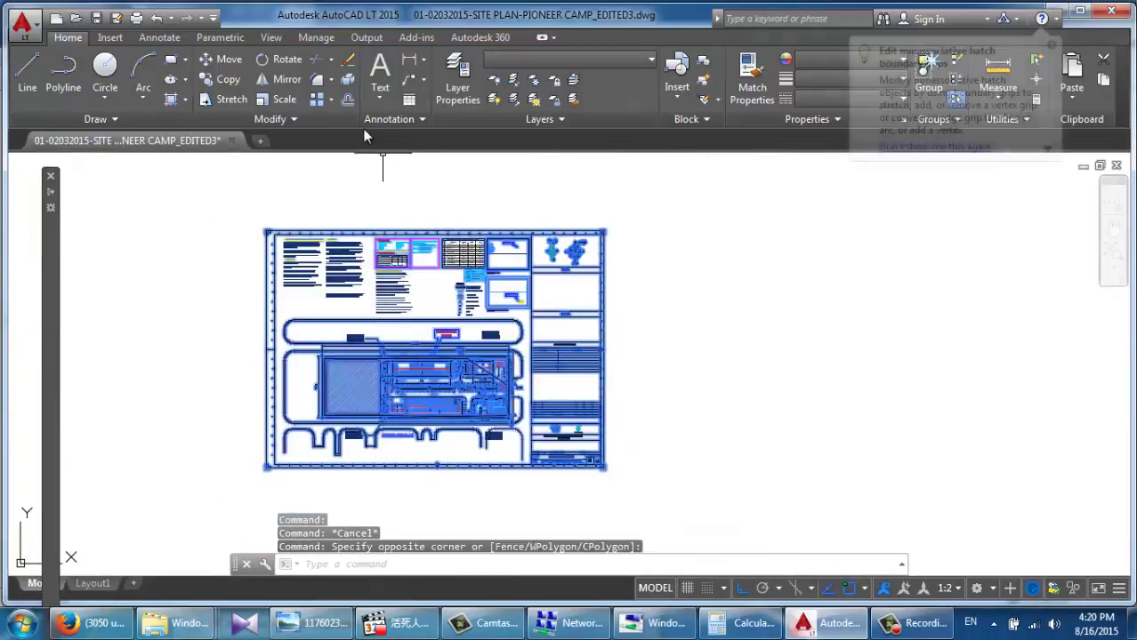
pyautogui.click(284, 97)
pyautogui.click(548, 342)
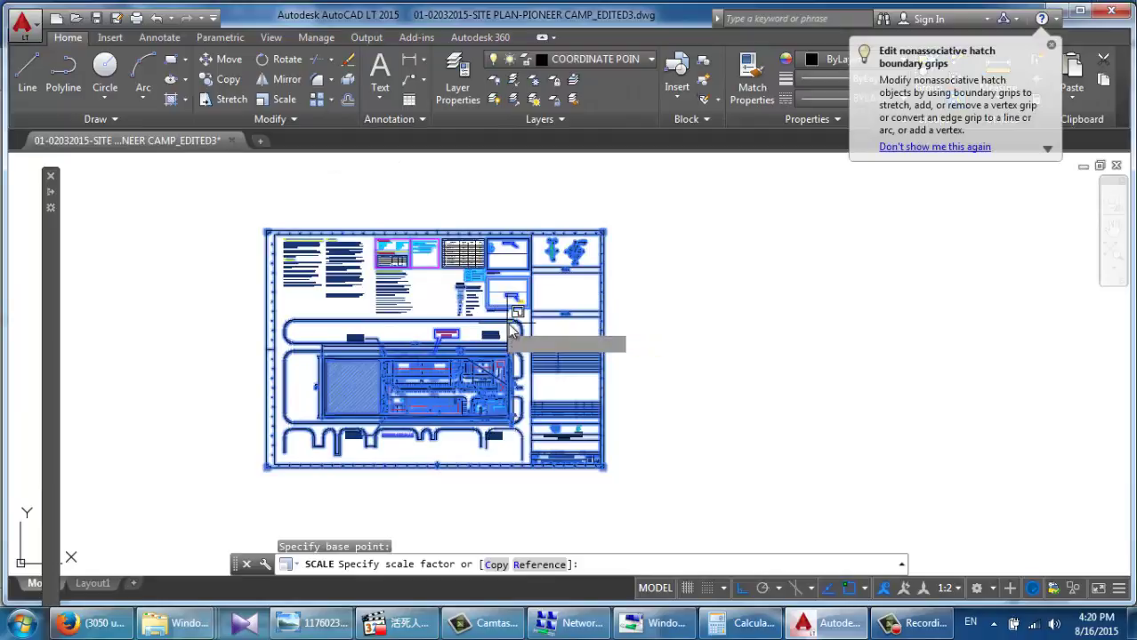
pyautogui.scroll(-8, 610, 351)
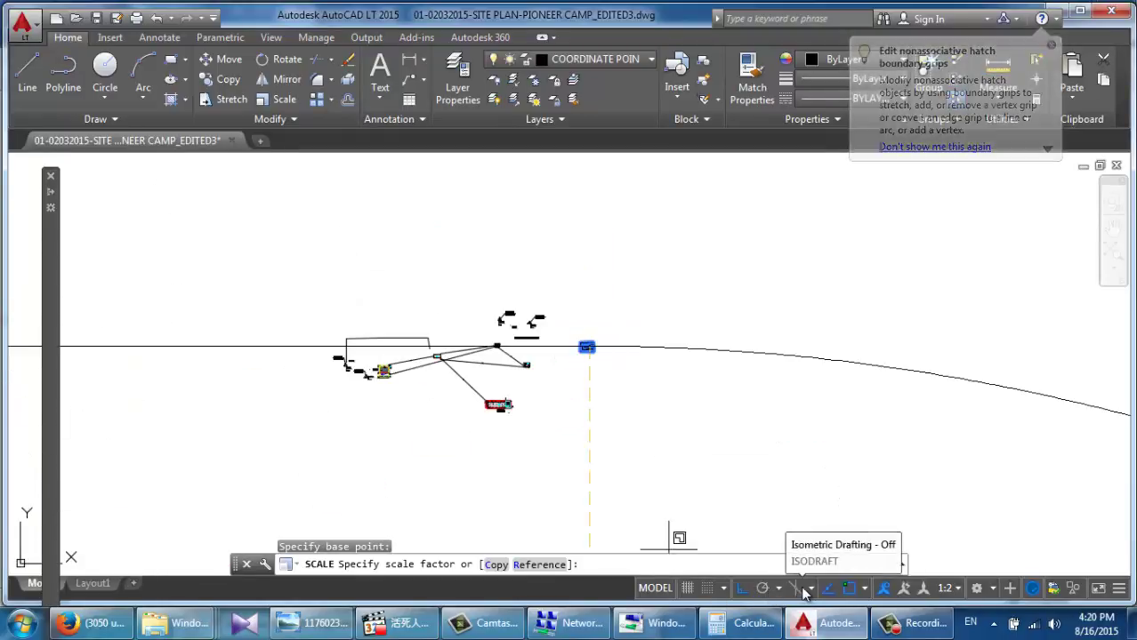
pyautogui.click(849, 588)
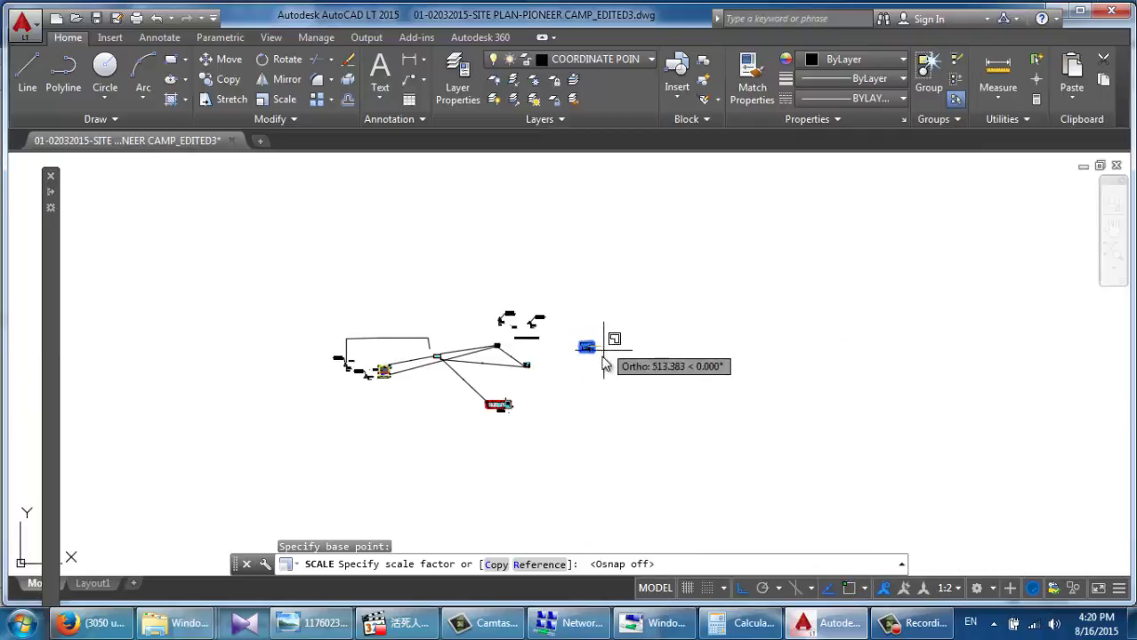
pyautogui.scroll(10, 590, 349)
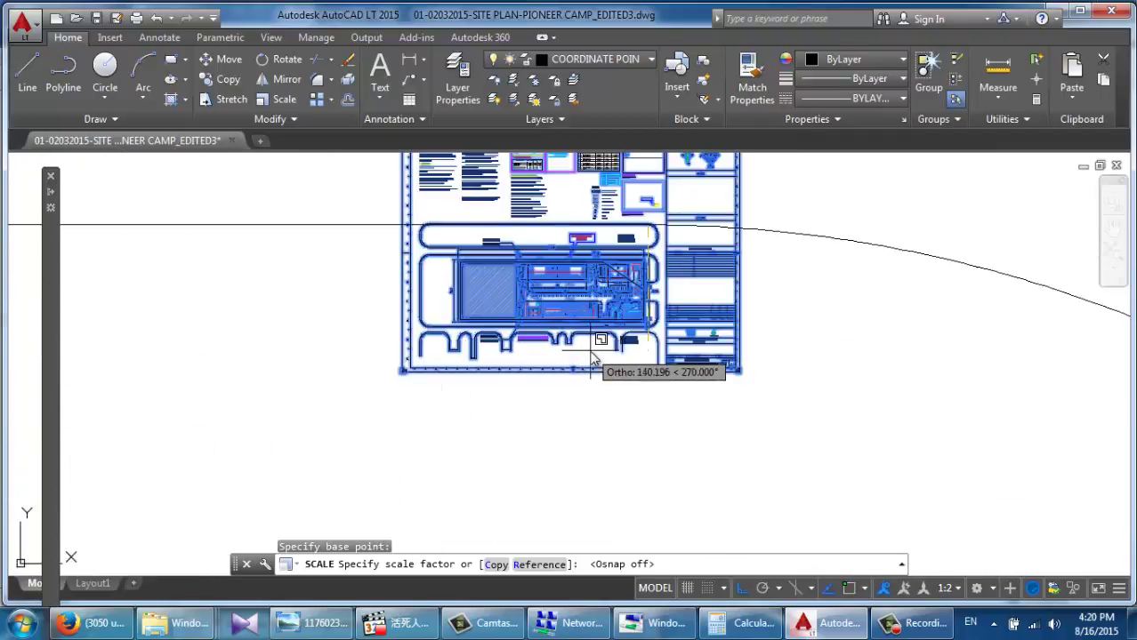
pyautogui.scroll(5, 585, 322)
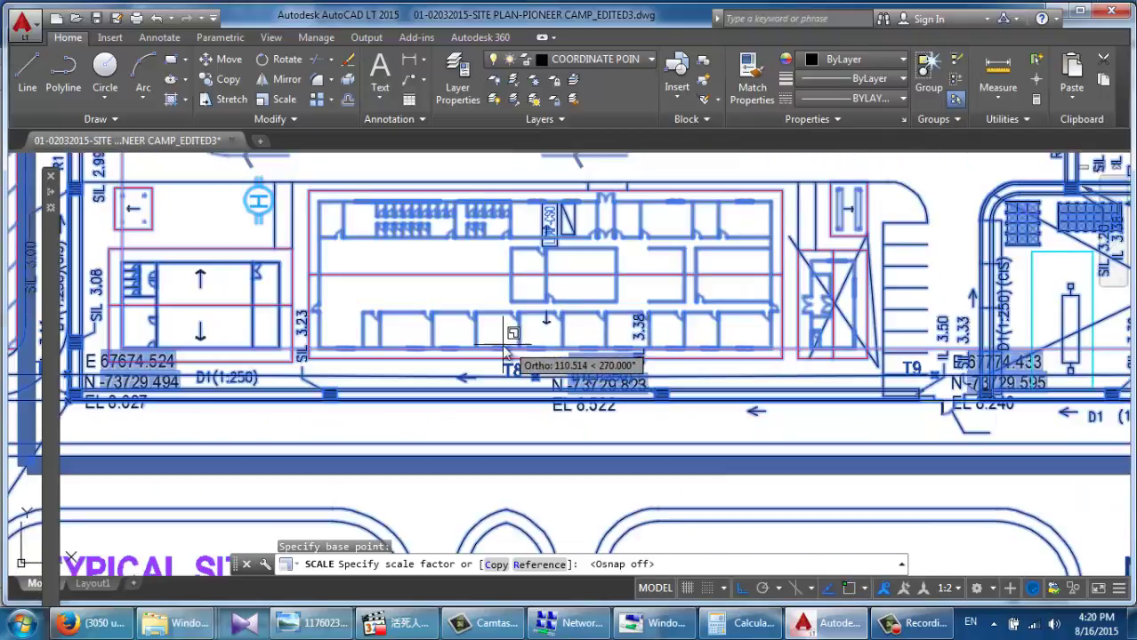
pyautogui.scroll(-6, 641, 383)
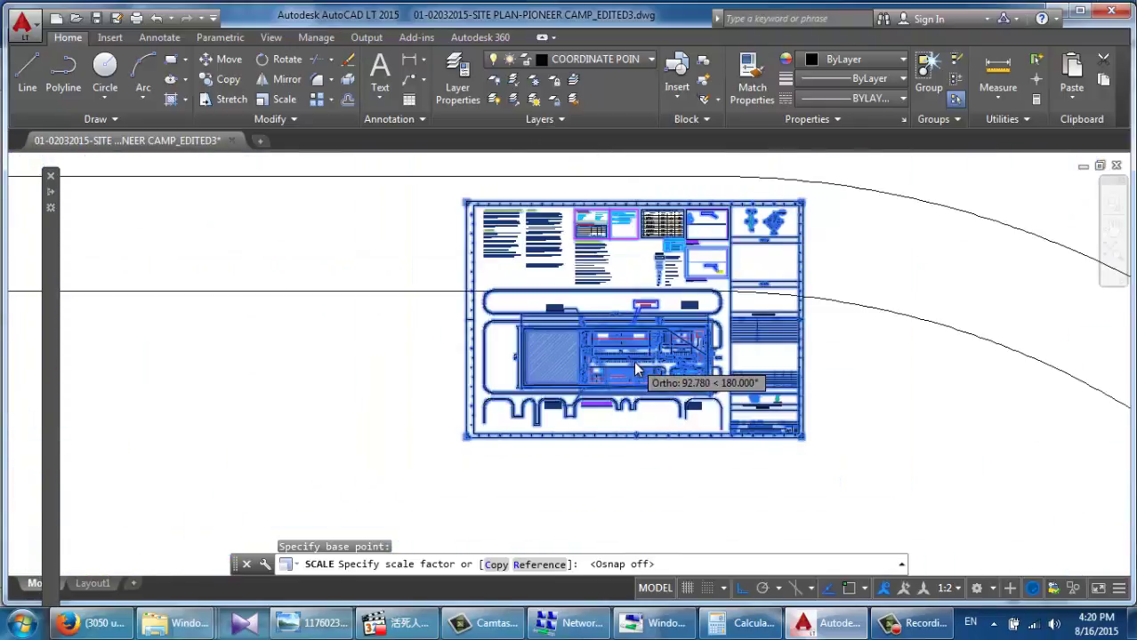
pyautogui.scroll(10, 659, 355)
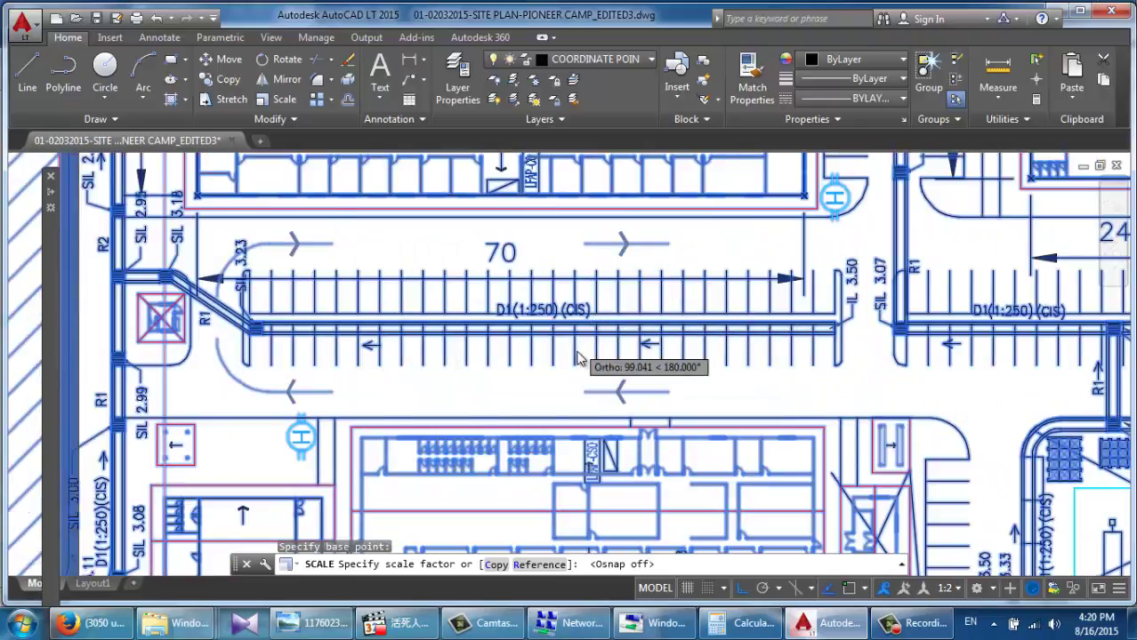
pyautogui.scroll(-12, 604, 383)
pyautogui.scroll(-2, 600, 384)
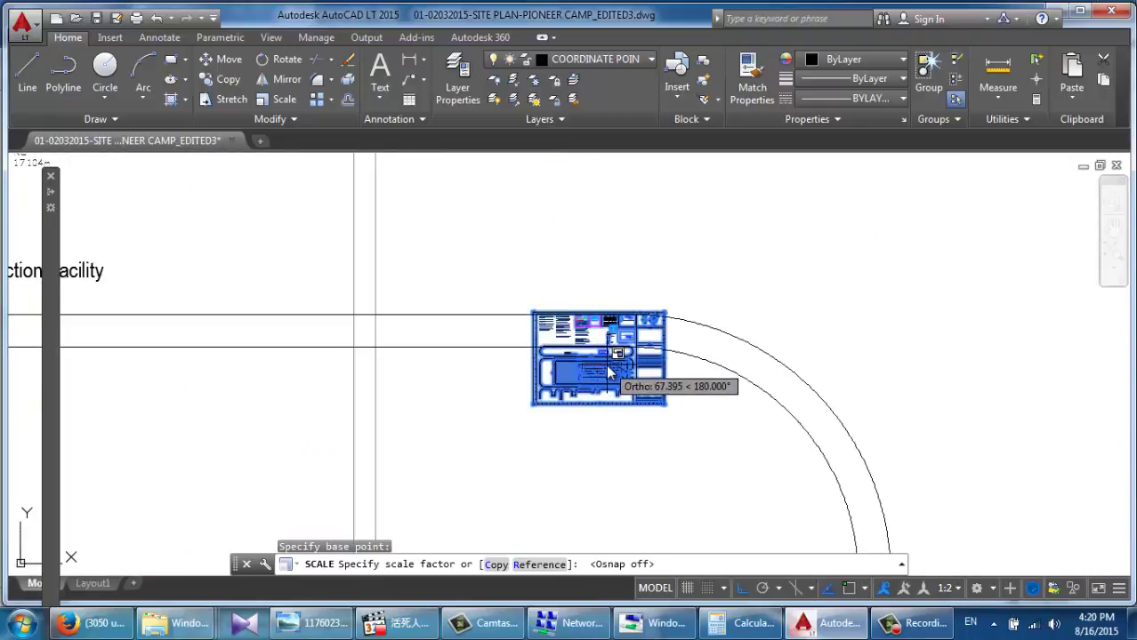
pyautogui.scroll(8, 605, 374)
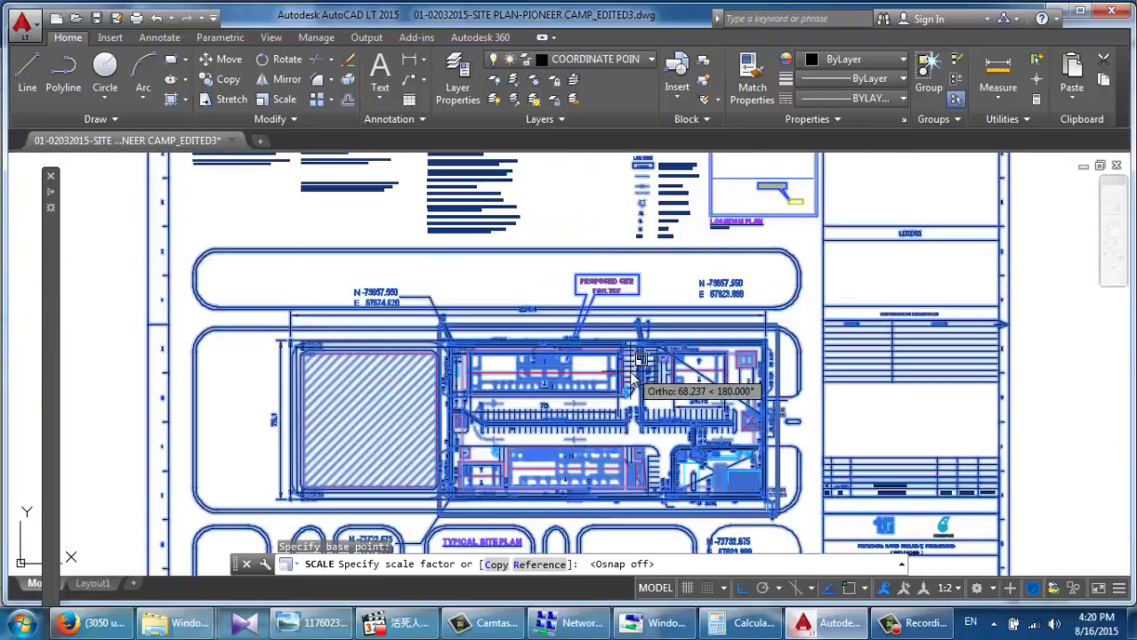
pyautogui.scroll(-8, 661, 378)
pyautogui.press('Escape')
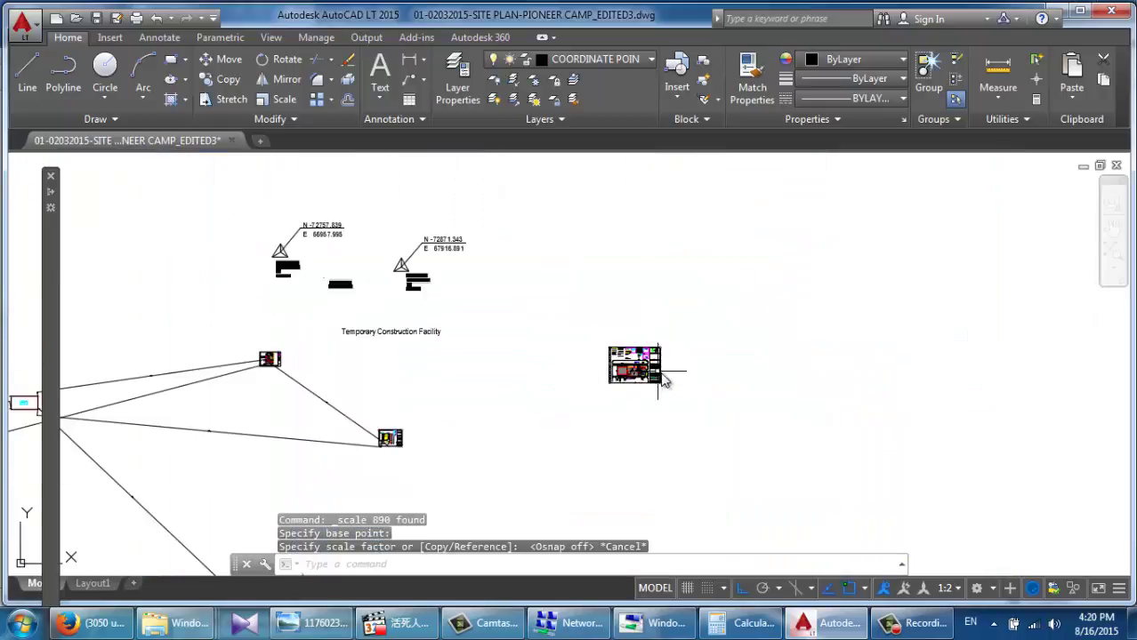
# Step: Turn off object snap and try to scale the whole site plan sheet from a base point near its lower-right corner
pyautogui.click(687, 399)
pyautogui.click(573, 321)
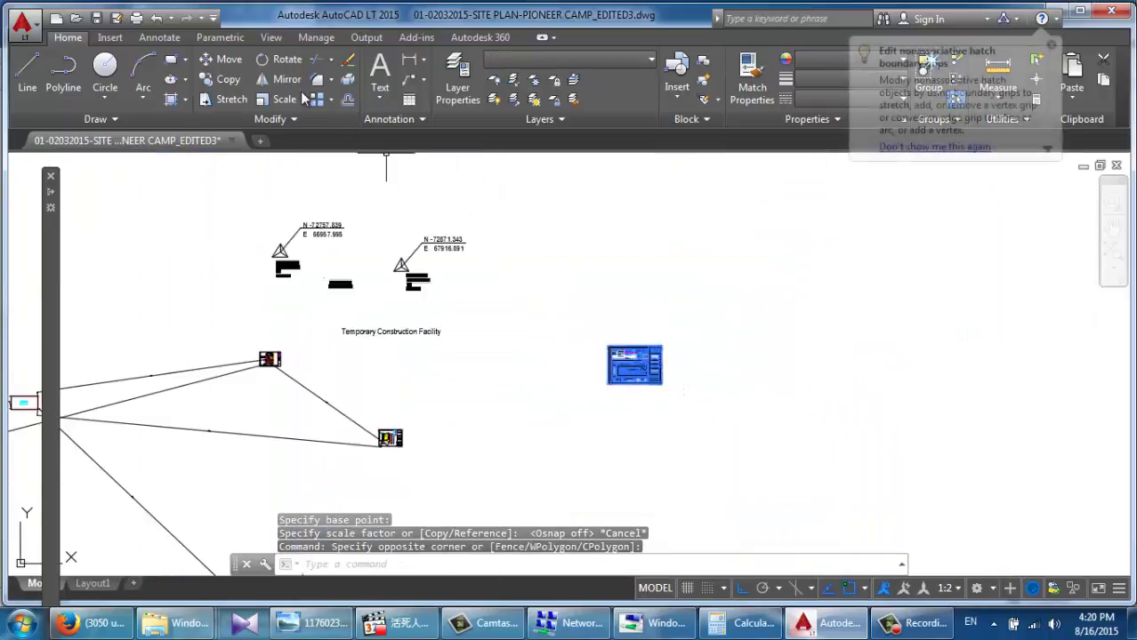
pyautogui.press('Return')
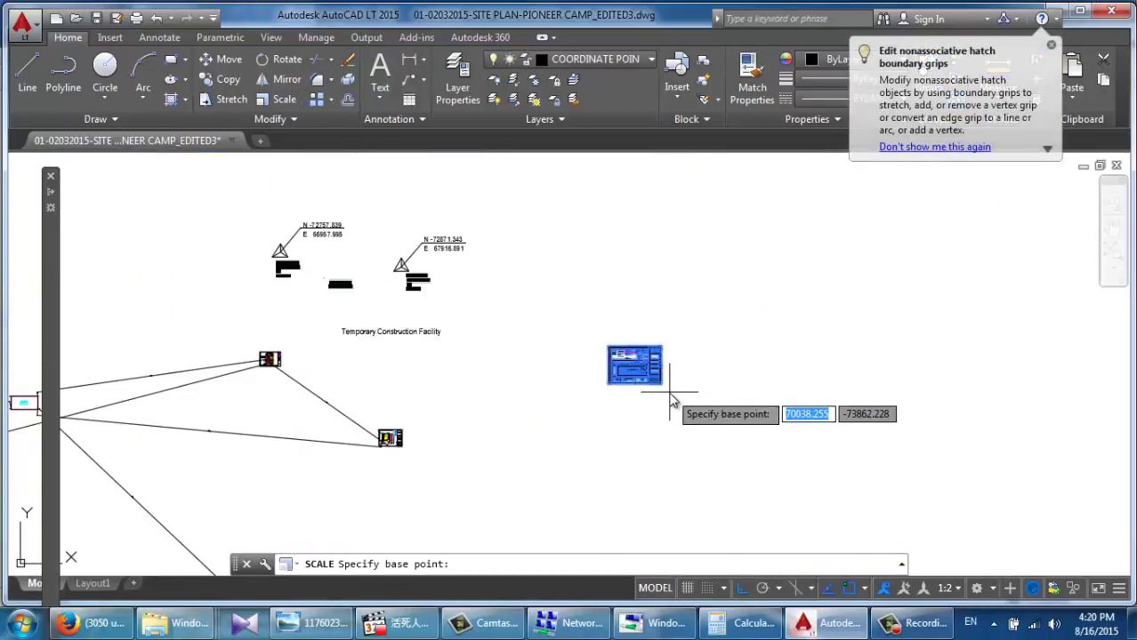
pyautogui.click(843, 589)
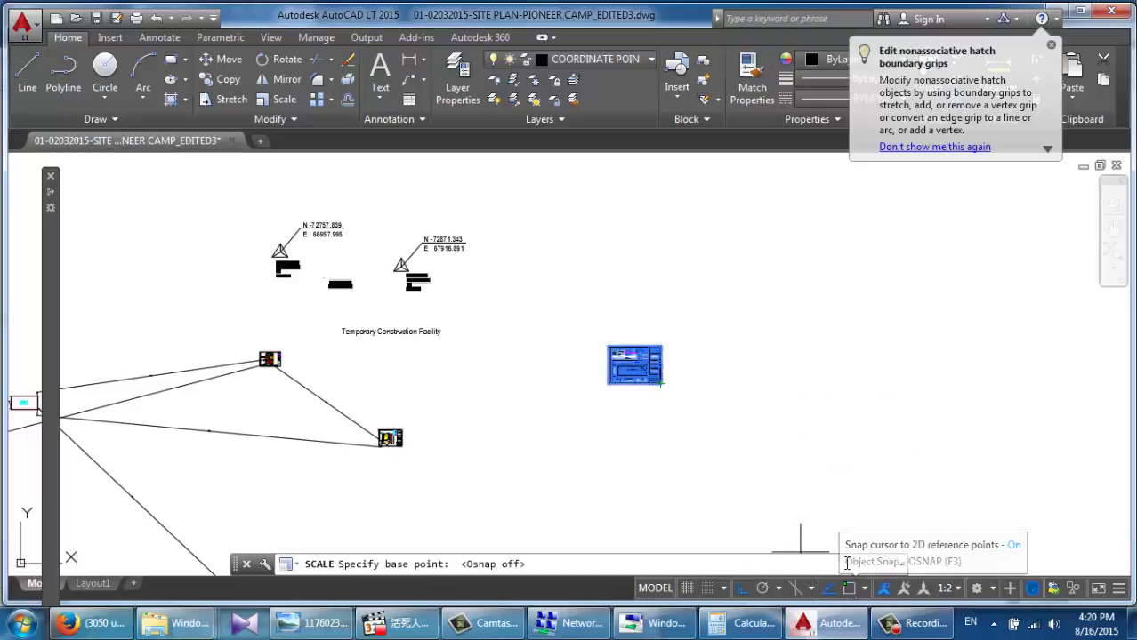
pyautogui.click(660, 394)
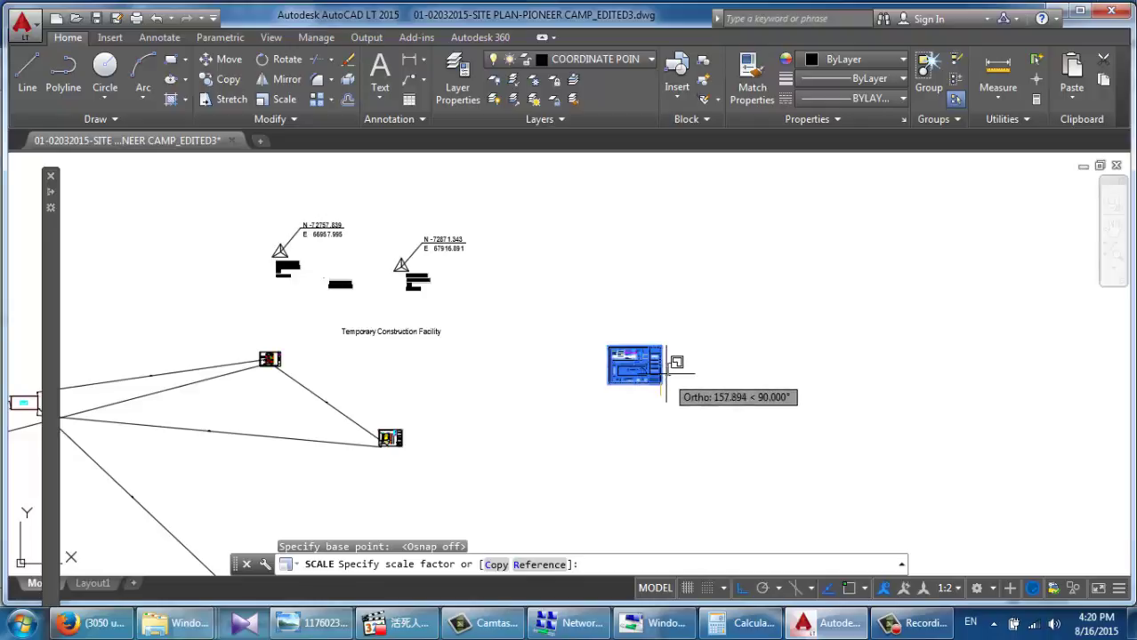
pyautogui.scroll(4, 678, 394)
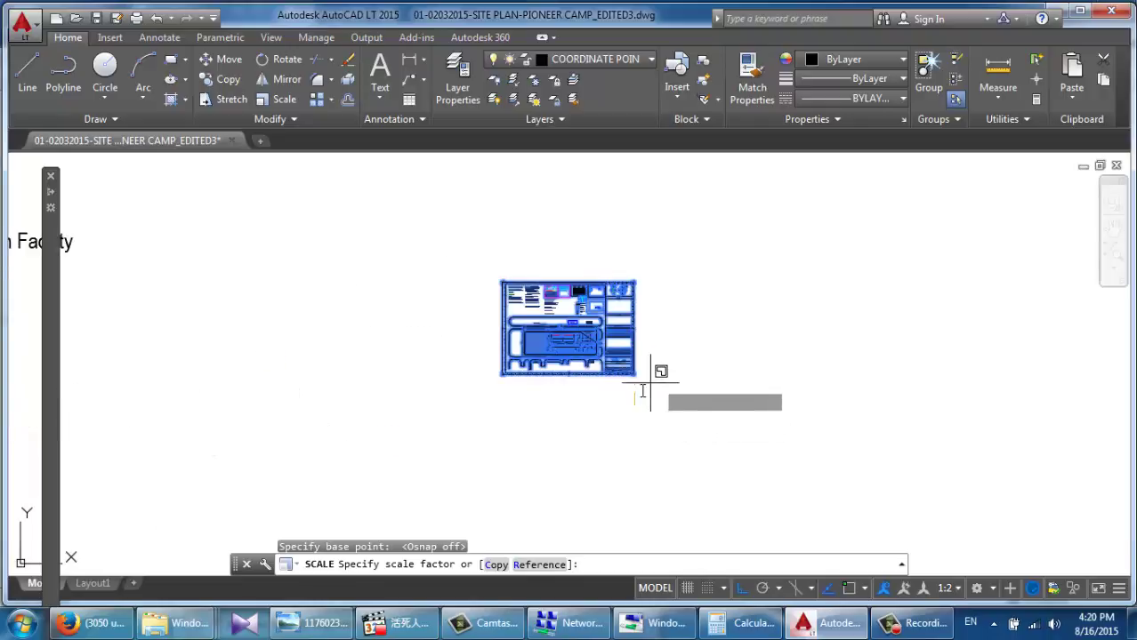
pyautogui.press('Escape')
# Step: Scale the whole site plan sheet freehand by a factor of about 2.578 from a base point near its lower-right corner
pyautogui.click(659, 392)
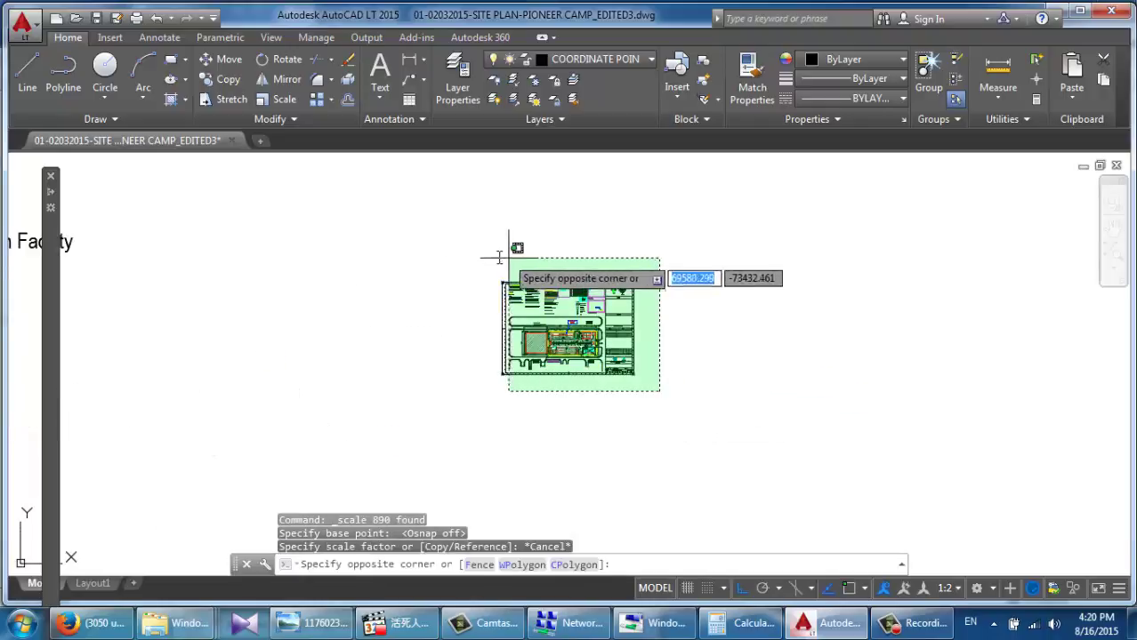
pyautogui.click(444, 240)
pyautogui.click(284, 99)
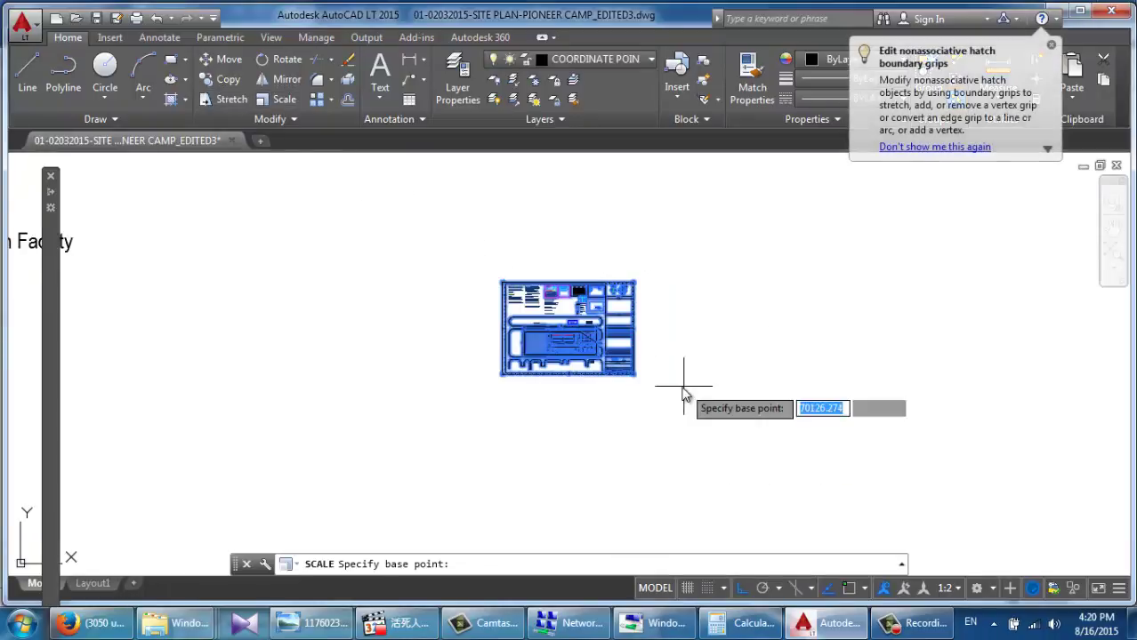
pyautogui.click(641, 366)
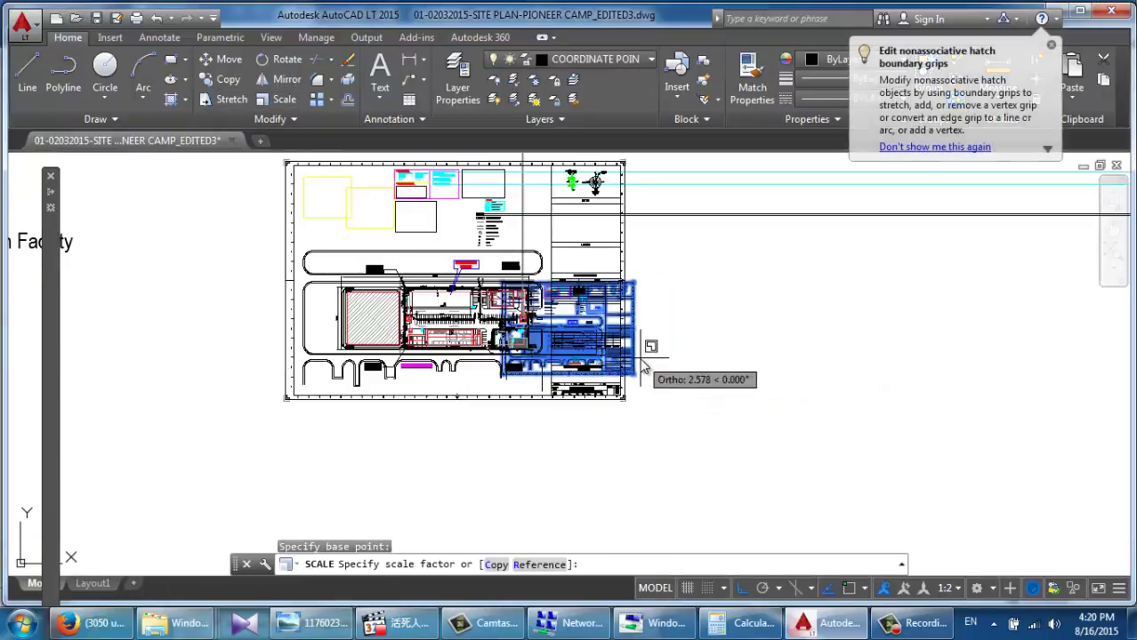
pyautogui.click(633, 369)
pyautogui.scroll(-4, 596, 427)
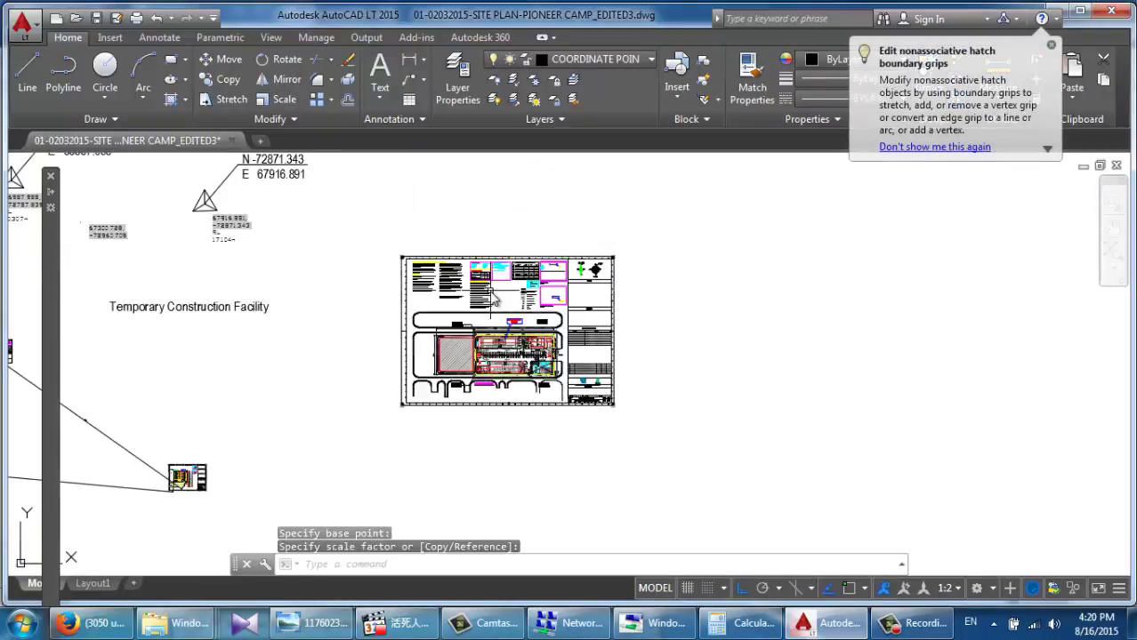
# Step: Turn on object snap and add a linear dimension along the small building's bottom wall, from its lower-left to its lower-right corner
pyautogui.scroll(8, 504, 370)
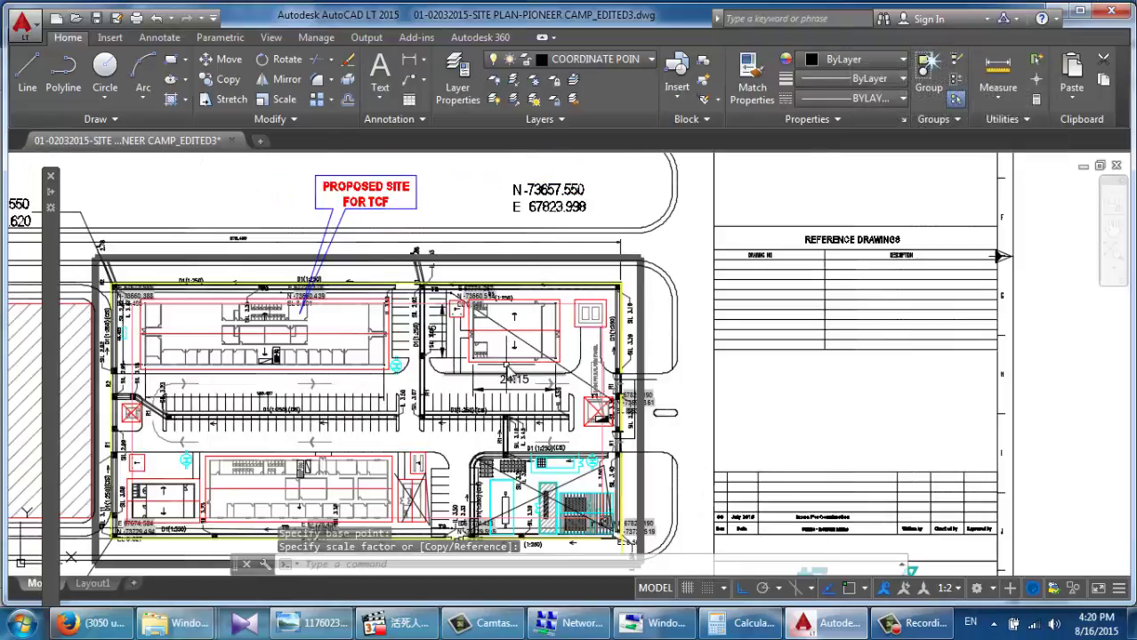
pyautogui.scroll(5, 506, 367)
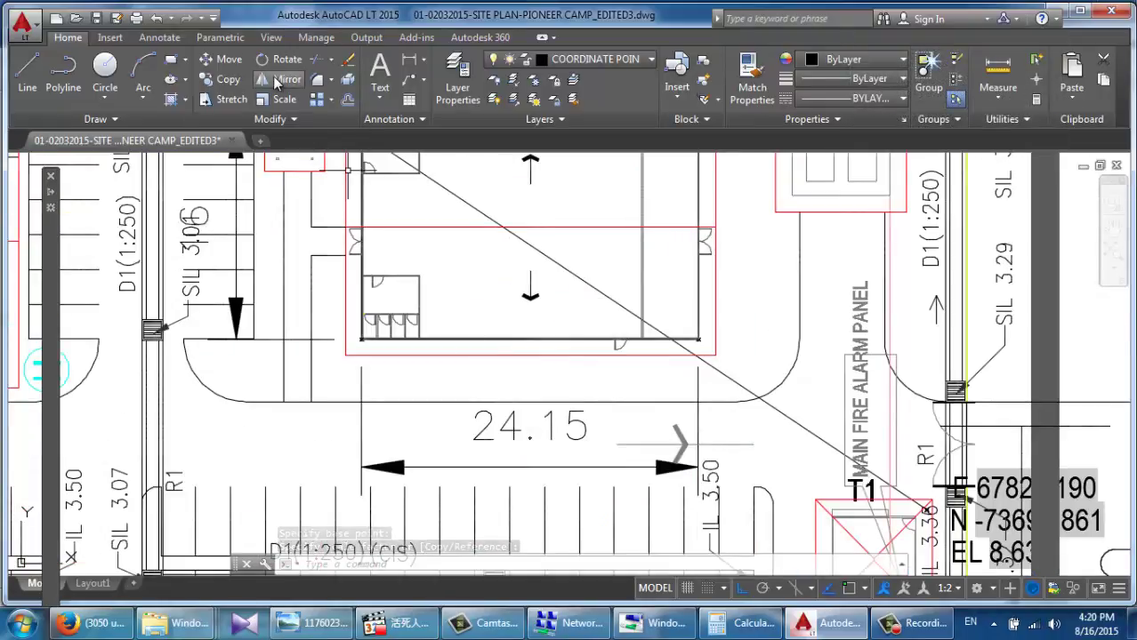
pyautogui.click(409, 60)
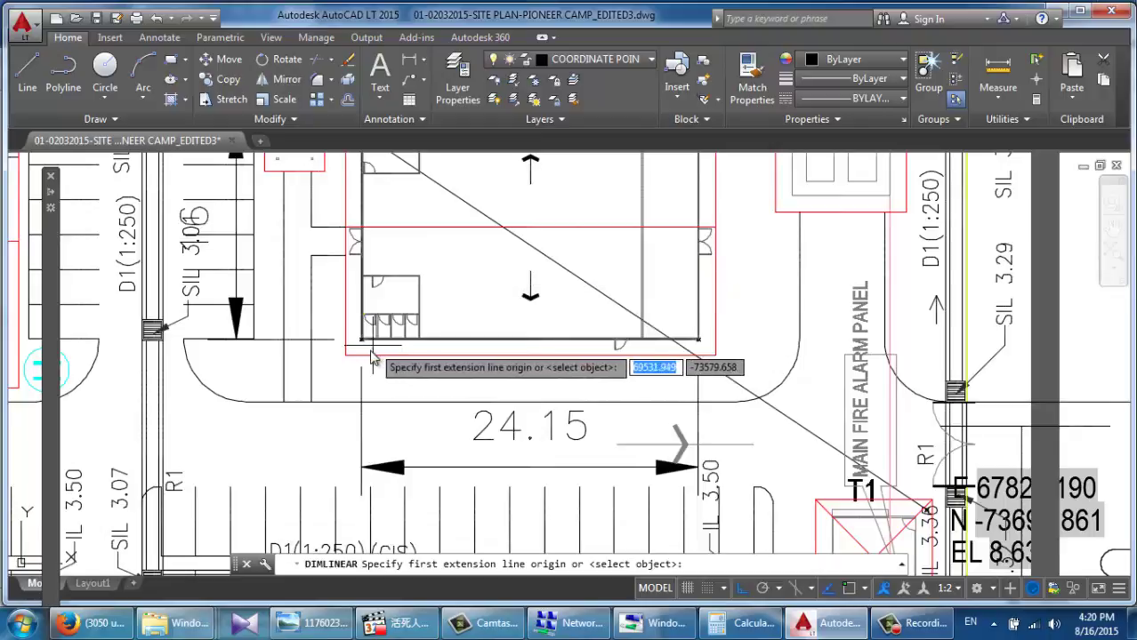
pyautogui.scroll(5, 371, 358)
pyautogui.scroll(3, 307, 250)
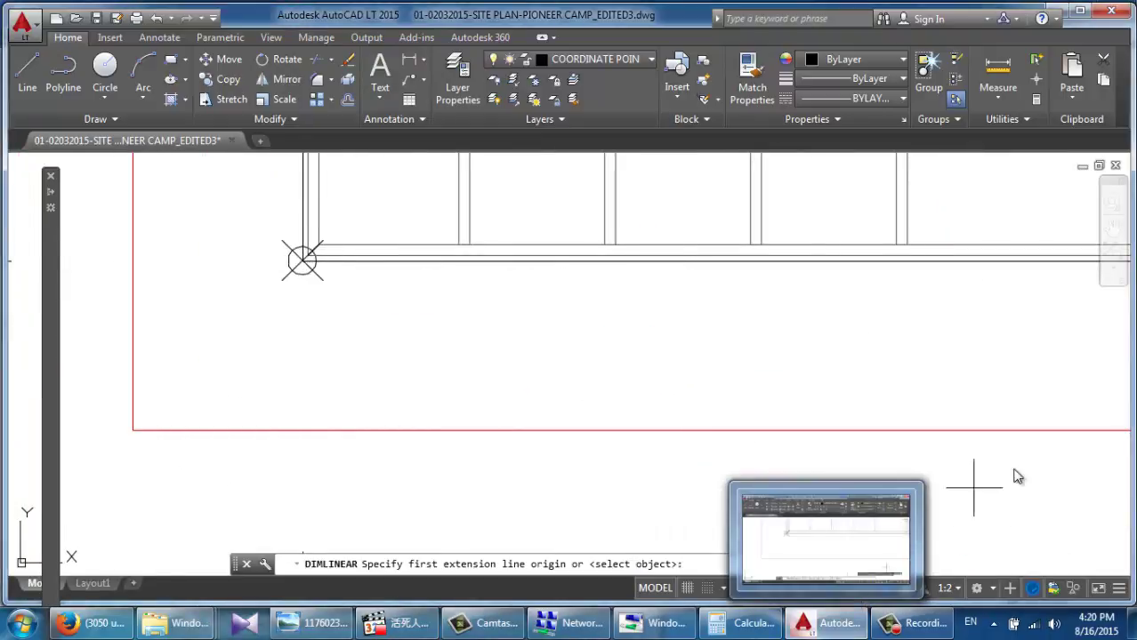
pyautogui.click(849, 588)
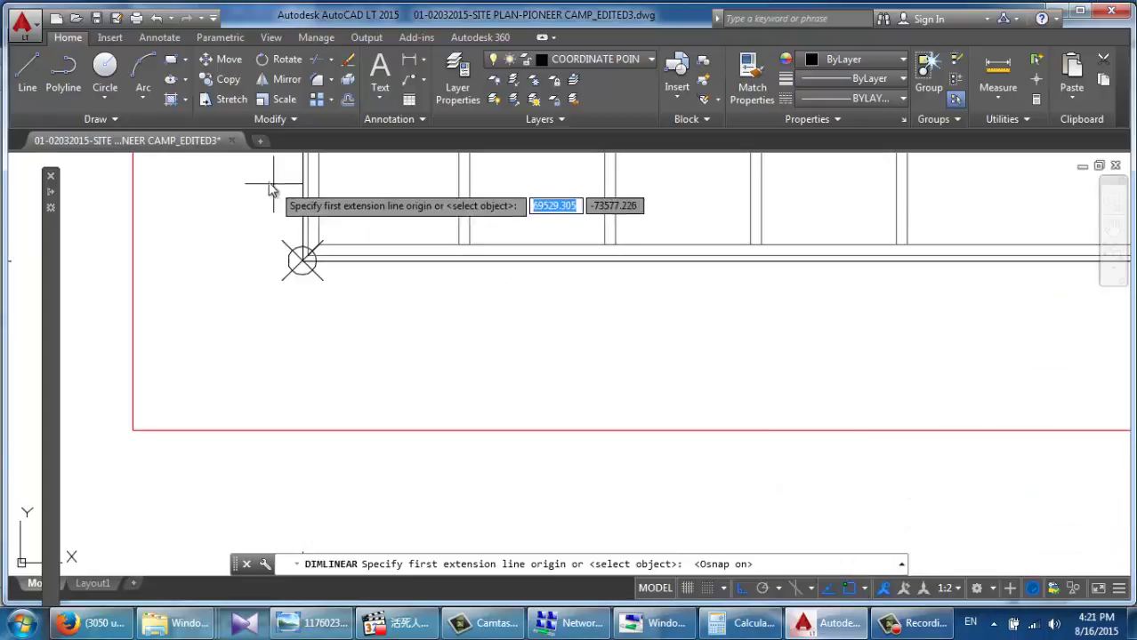
pyautogui.click(301, 260)
pyautogui.scroll(4, 303, 267)
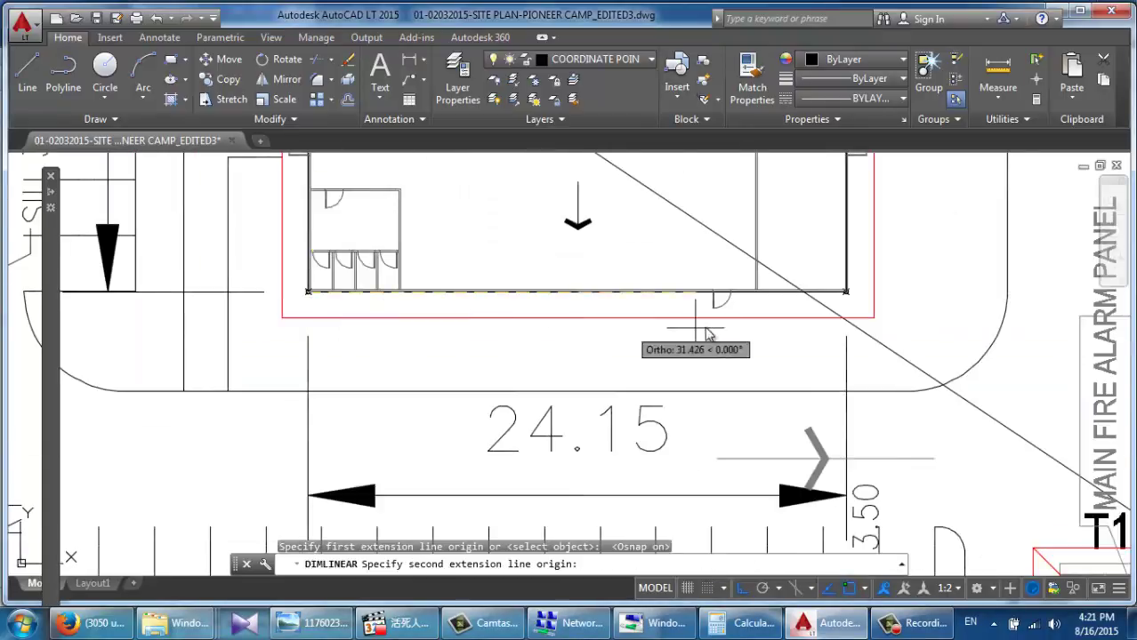
pyautogui.scroll(5, 845, 290)
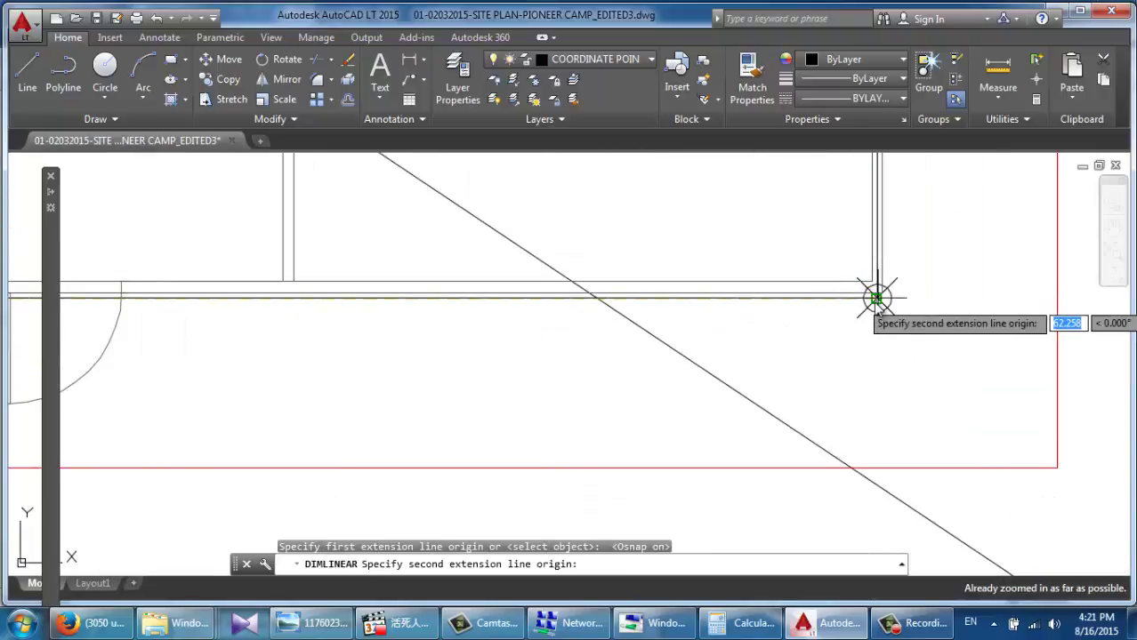
pyautogui.click(876, 299)
pyautogui.scroll(-2, 879, 358)
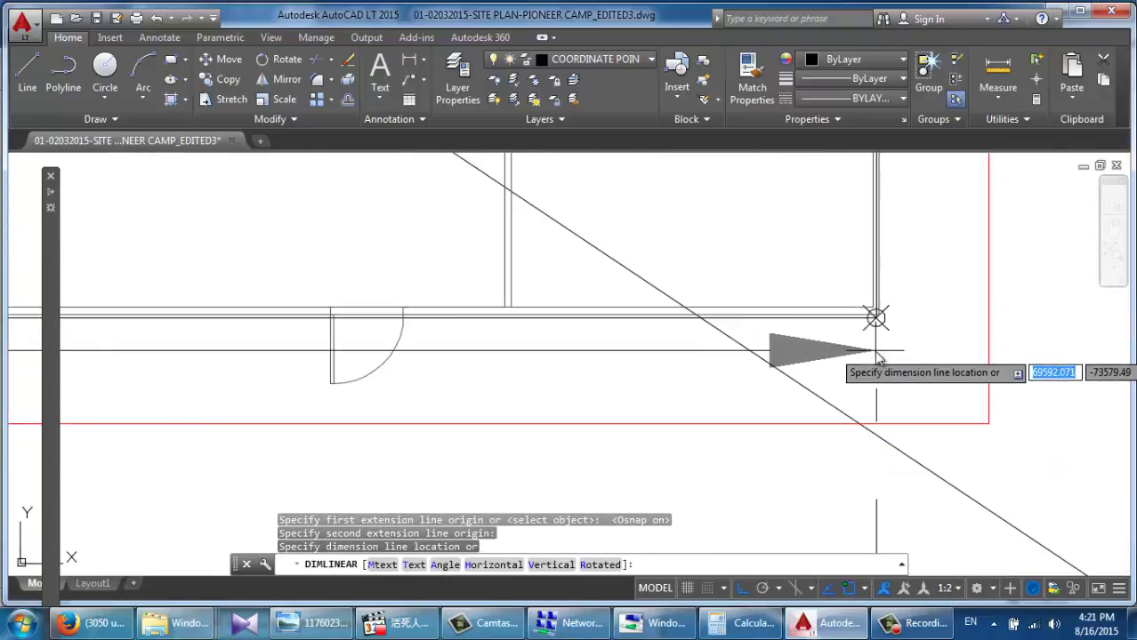
pyautogui.scroll(-2, 877, 354)
pyautogui.scroll(-2, 875, 345)
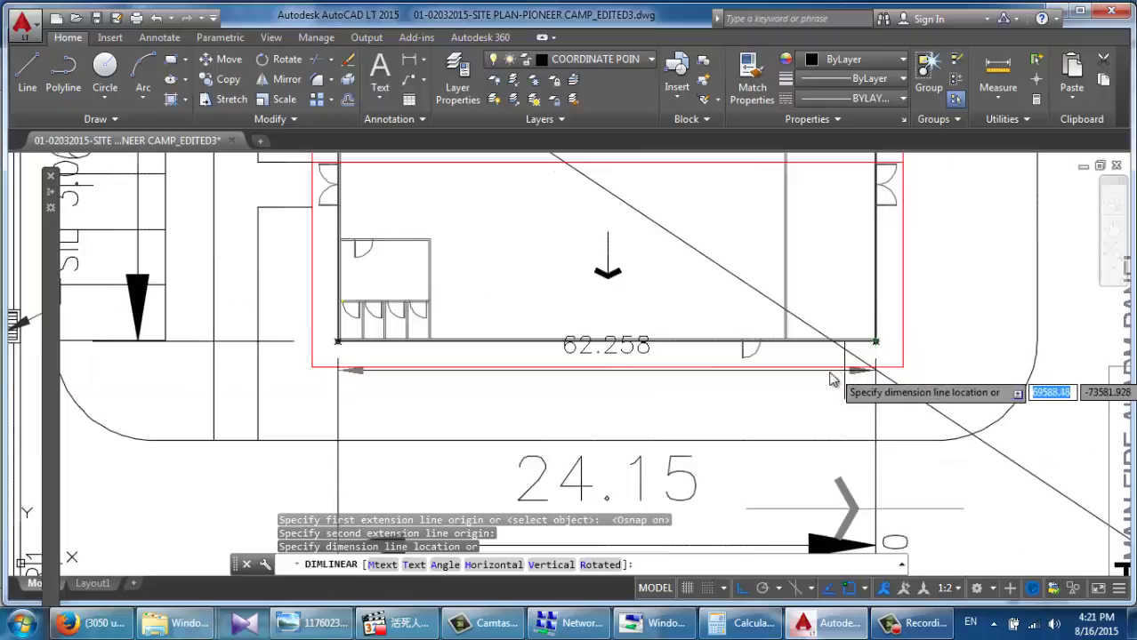
pyautogui.click(663, 367)
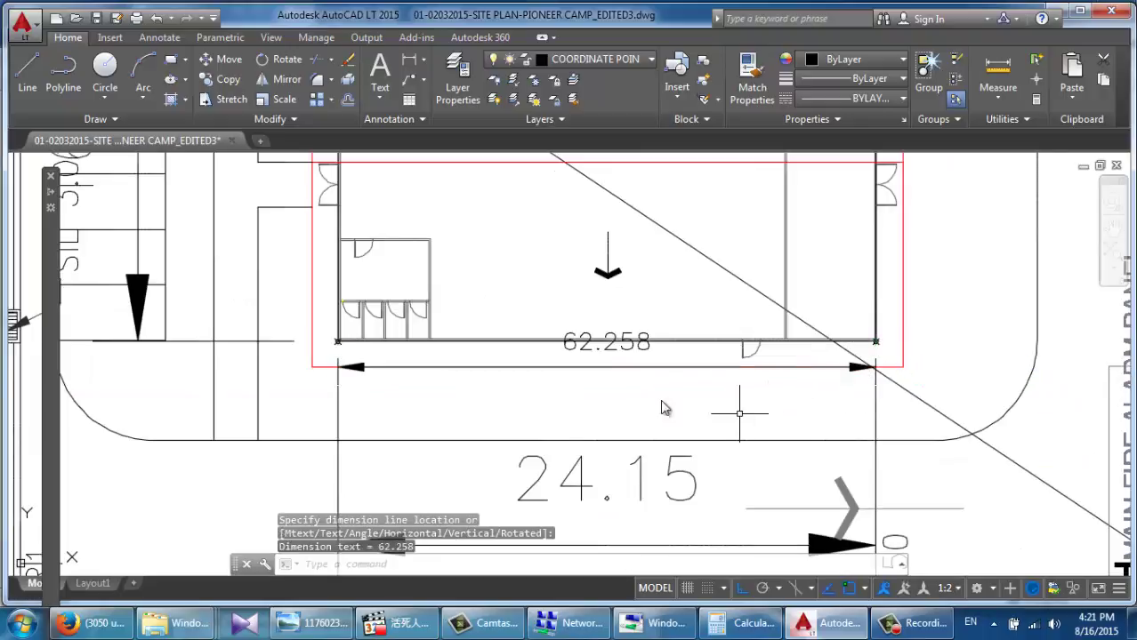
# Step: Move the new dimension line down, clear of the building wall, to just above the 24.15 dimension
pyautogui.click(623, 353)
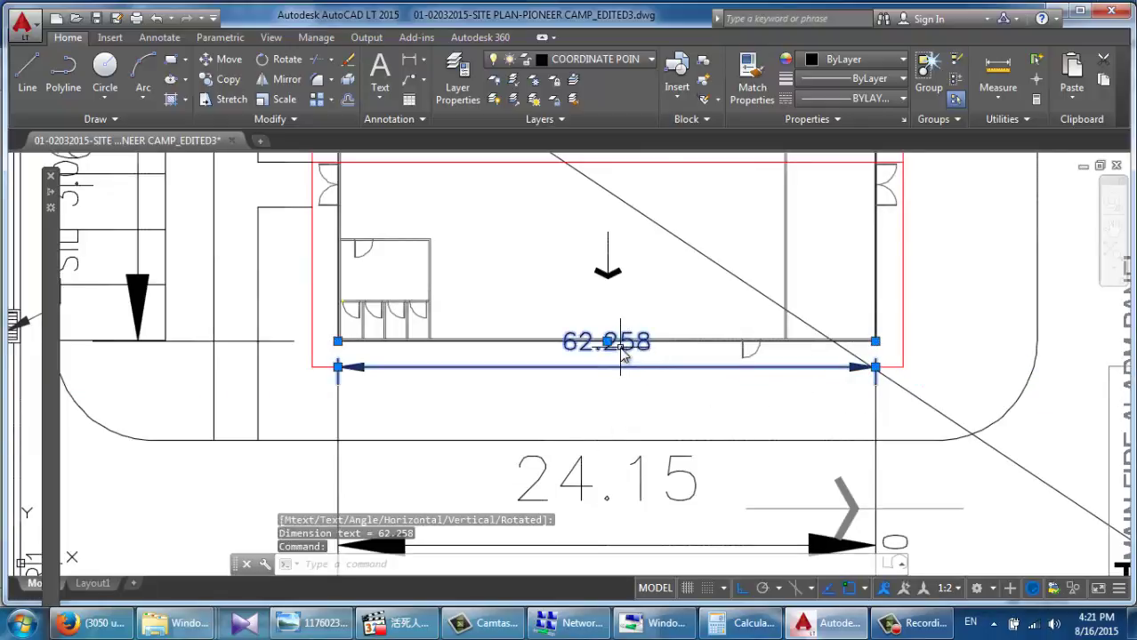
pyautogui.click(608, 343)
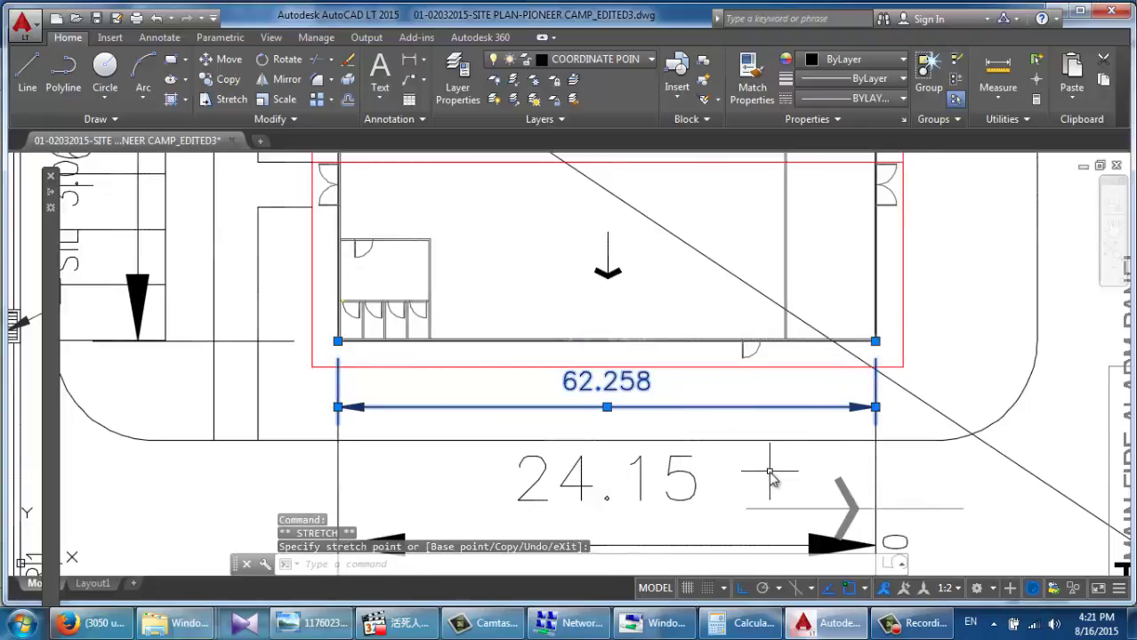
pyautogui.press('Escape')
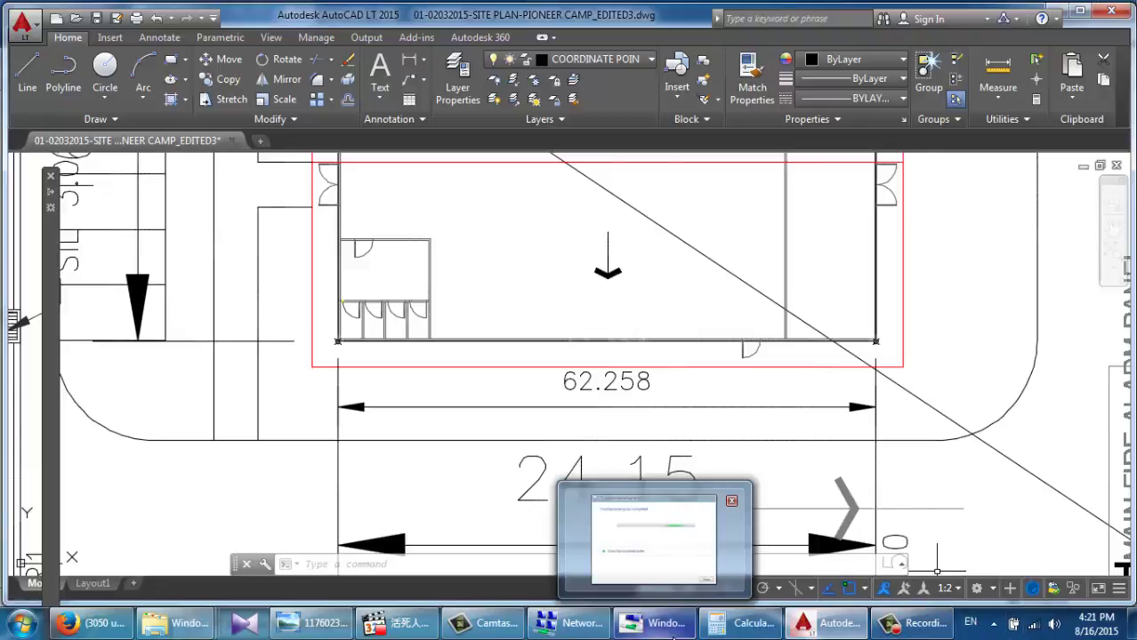
# Step: Switch to Calculator, divide 24.15 by 62.258, and return to the AutoCAD drawing
pyautogui.click(751, 624)
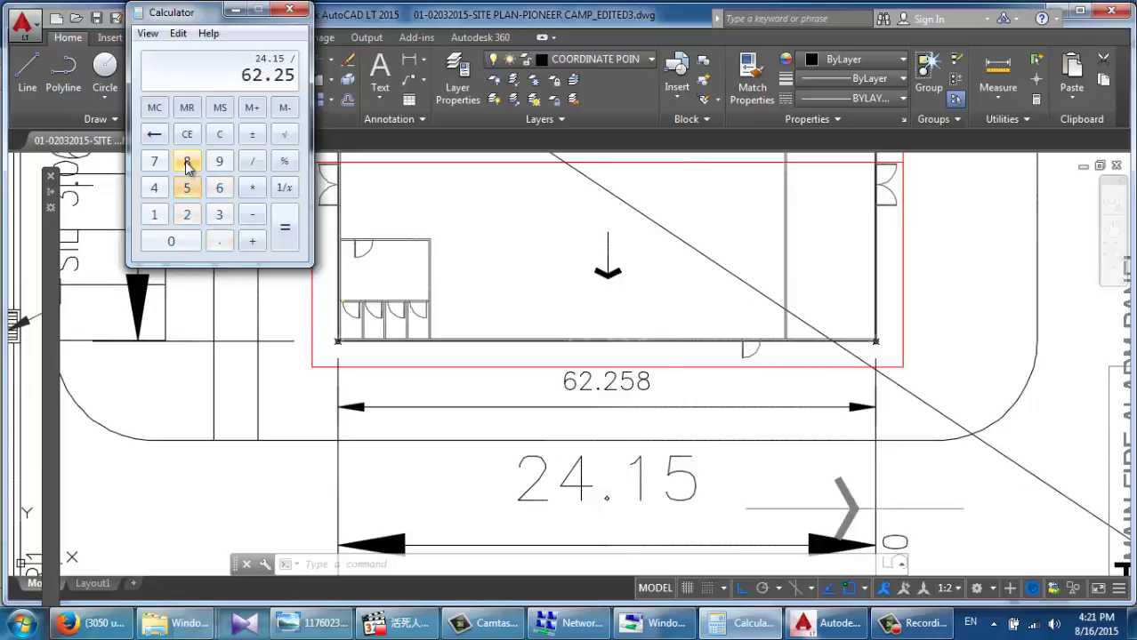
pyautogui.click(284, 228)
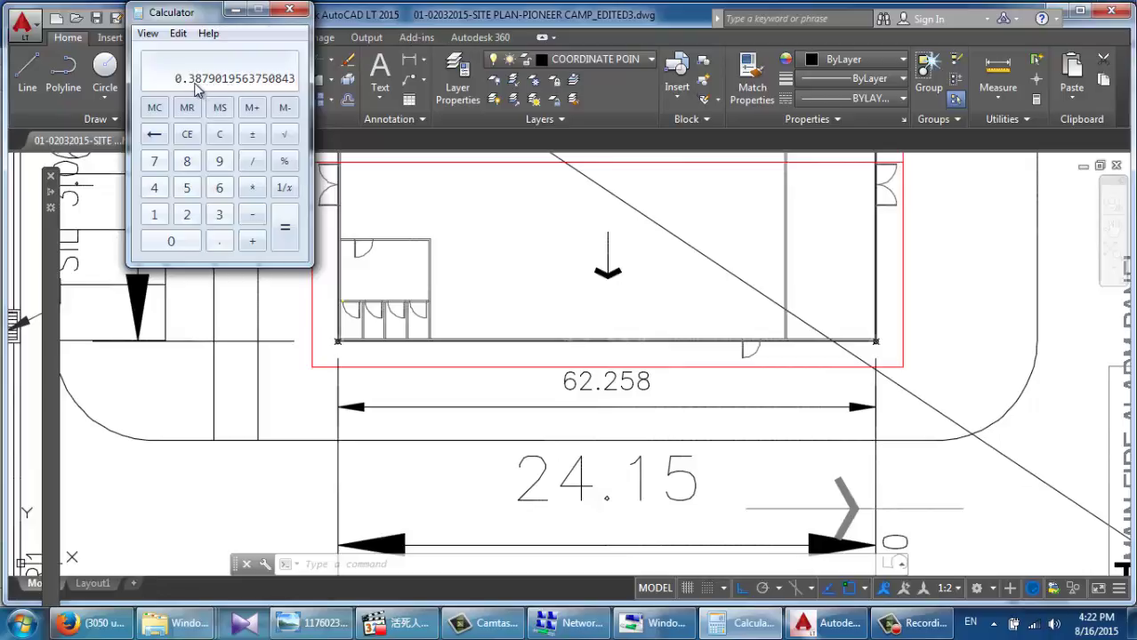
pyautogui.click(550, 452)
# Step: Select the whole site plan sheet and start scaling it from the lower-left corner of its outer frame
pyautogui.scroll(-10, 553, 452)
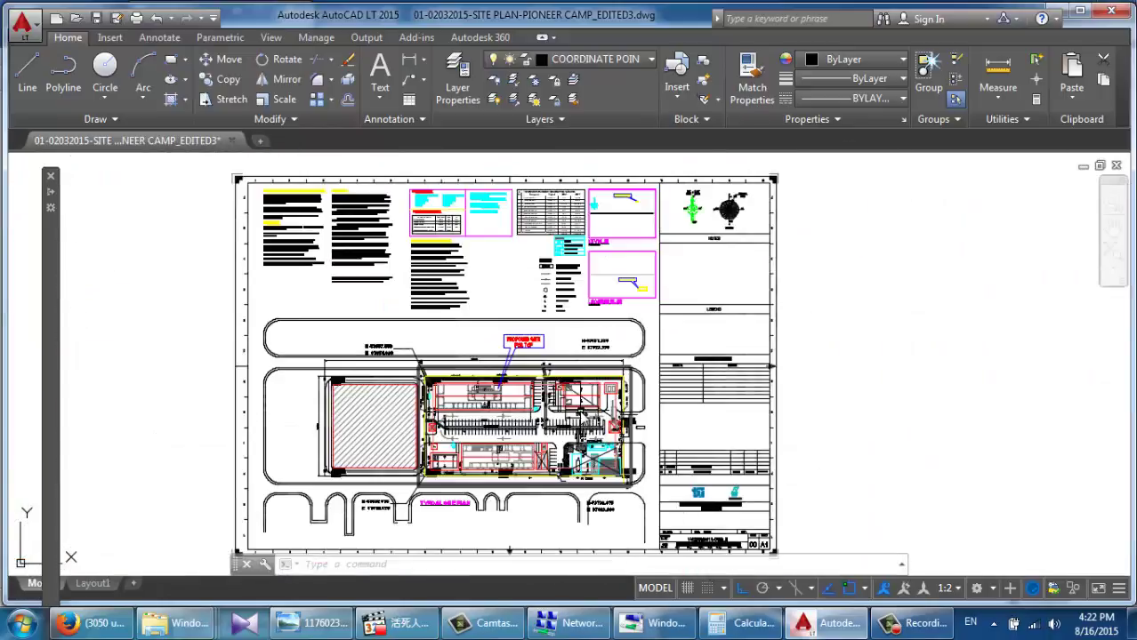
pyautogui.click(680, 501)
pyautogui.click(411, 307)
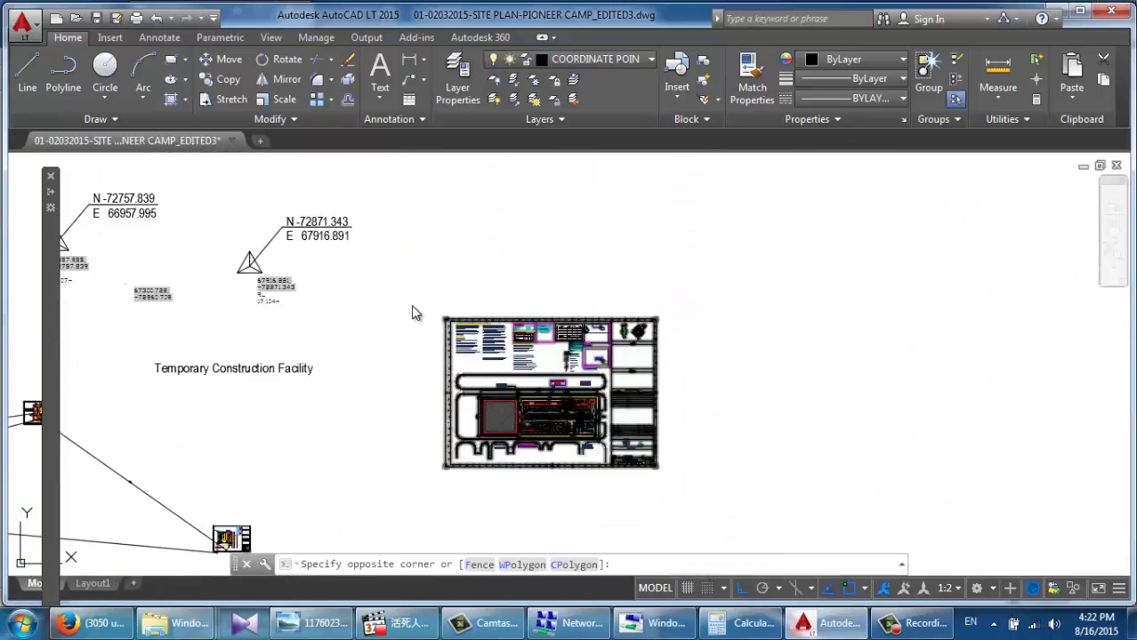
pyautogui.click(283, 98)
pyautogui.scroll(4, 580, 414)
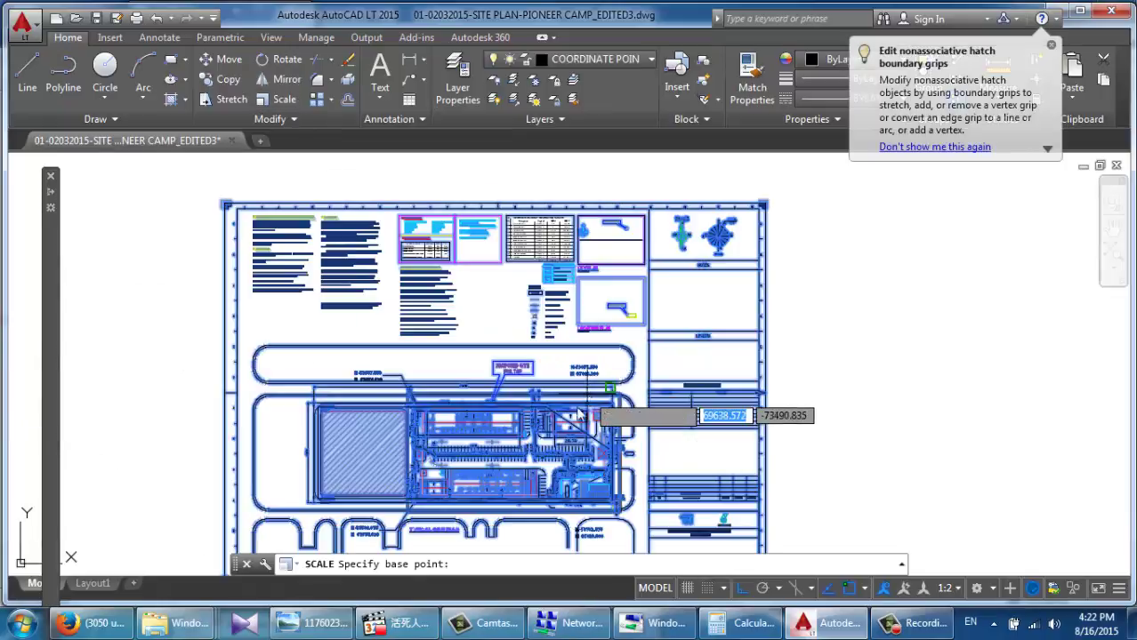
pyautogui.scroll(-2, 373, 525)
pyautogui.scroll(4, 347, 481)
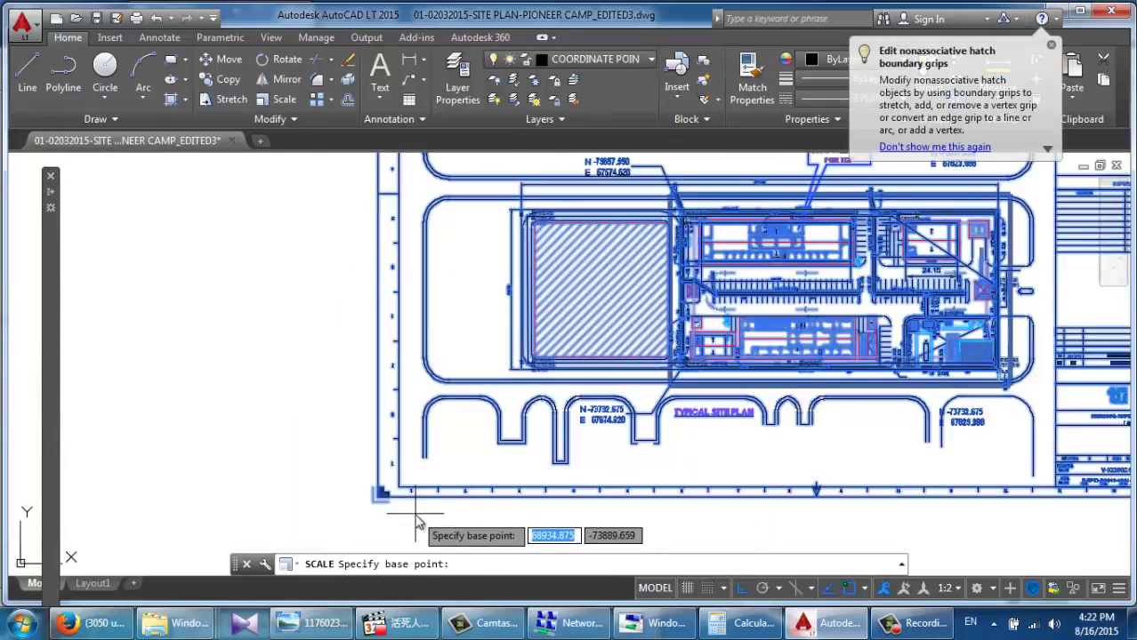
pyautogui.scroll(5, 392, 507)
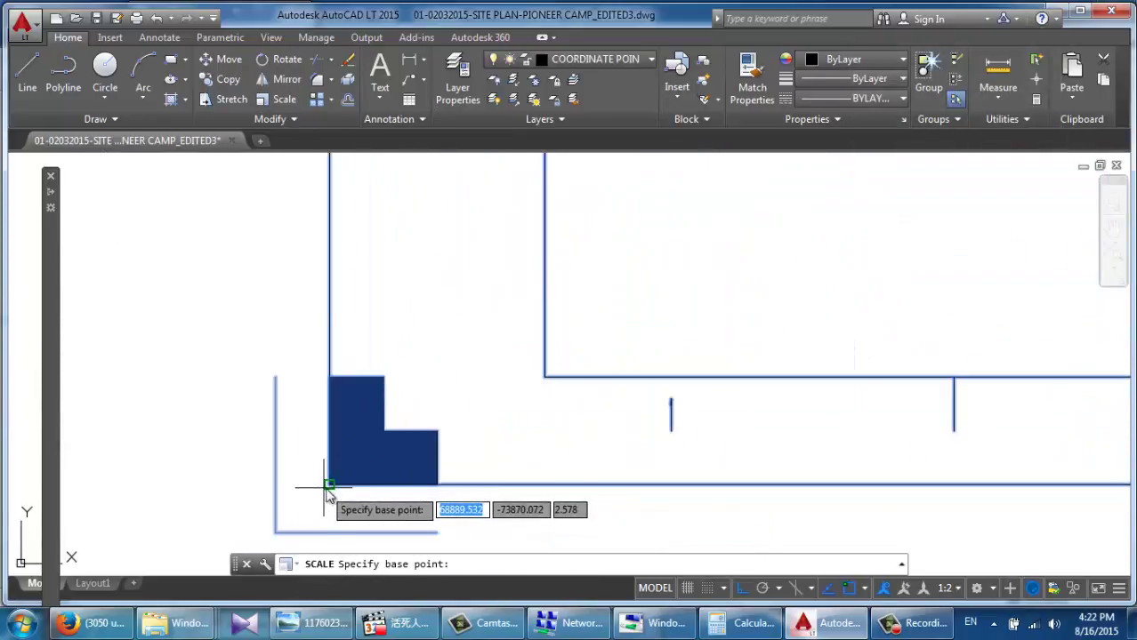
pyautogui.click(327, 487)
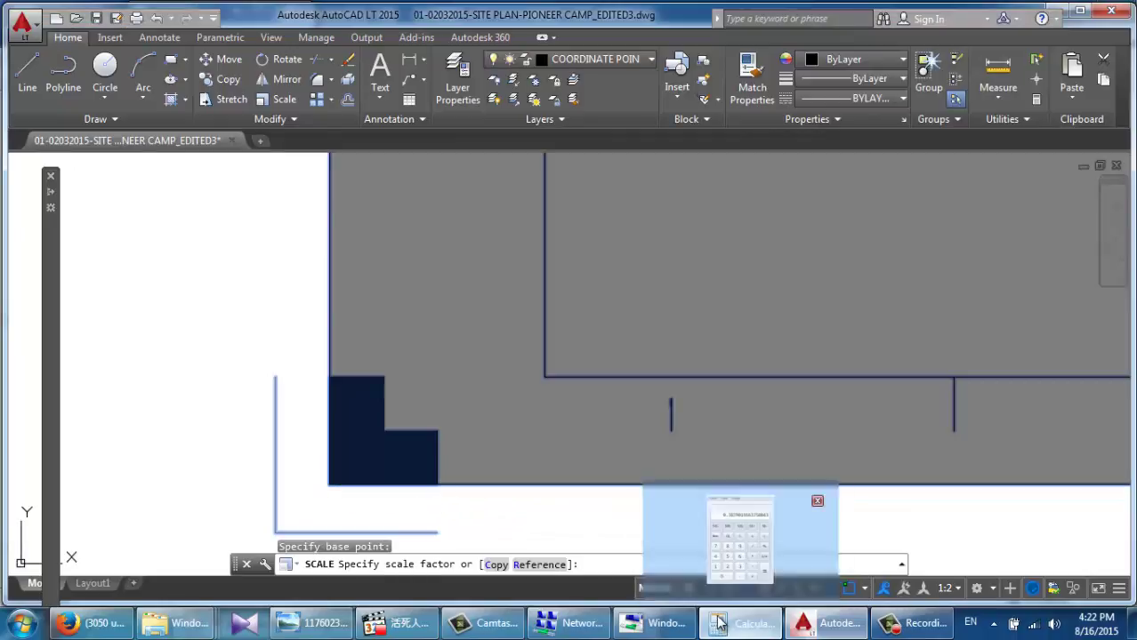
# Step: Copy the quotient from Calculator and apply it as the sheet's scale factor, 0.3879019563750843
pyautogui.click(719, 622)
pyautogui.rightClick(202, 83)
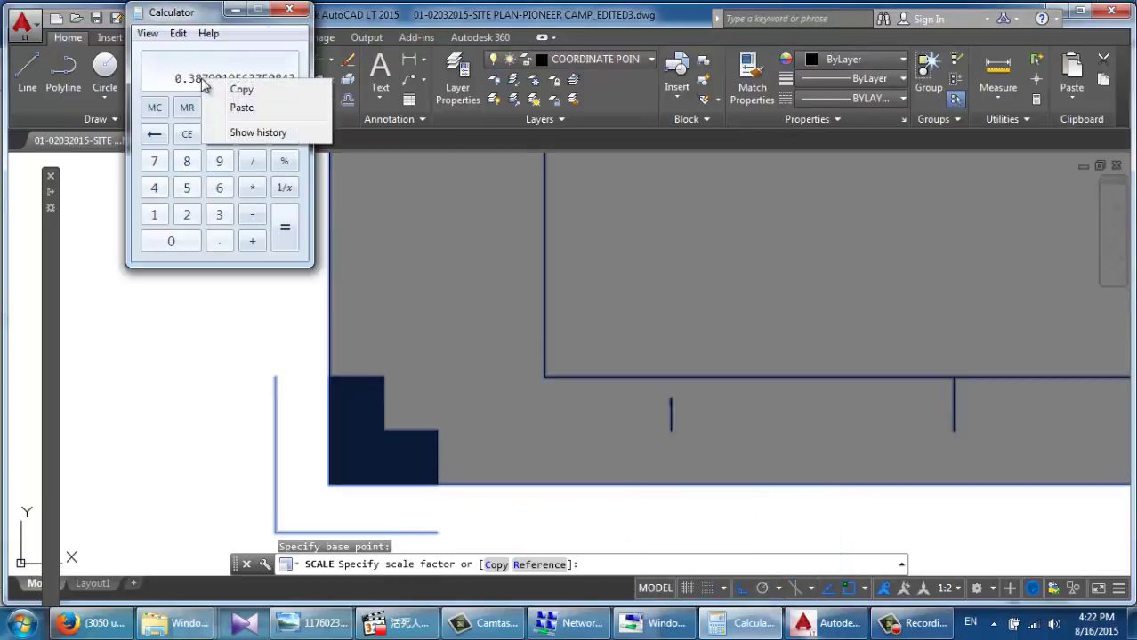
pyautogui.click(224, 90)
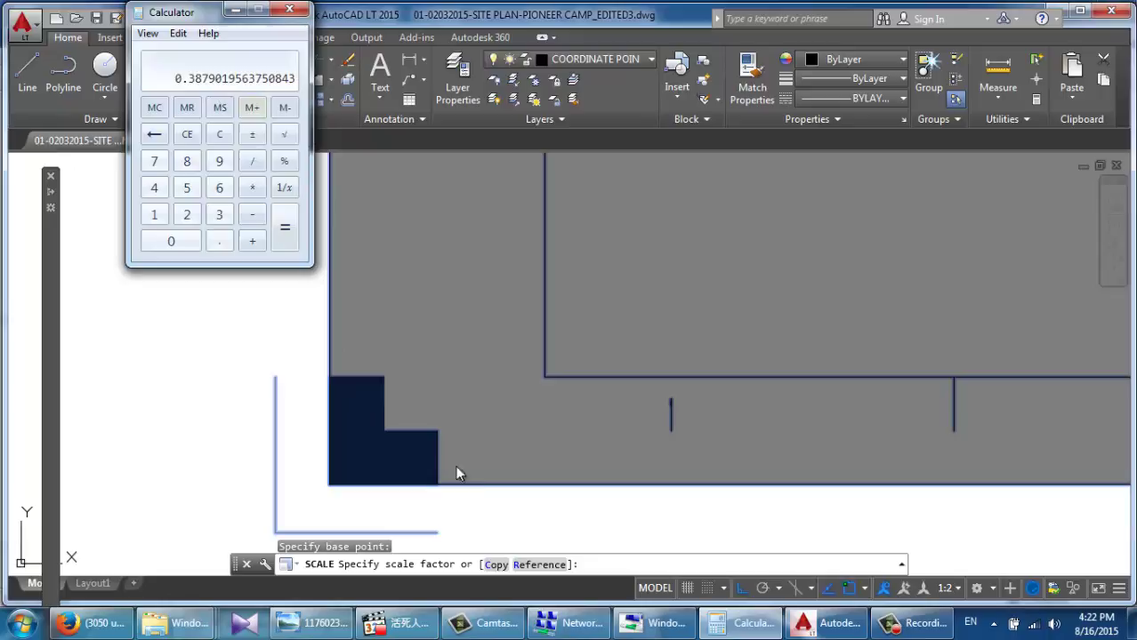
pyautogui.click(592, 565)
pyautogui.rightClick(594, 563)
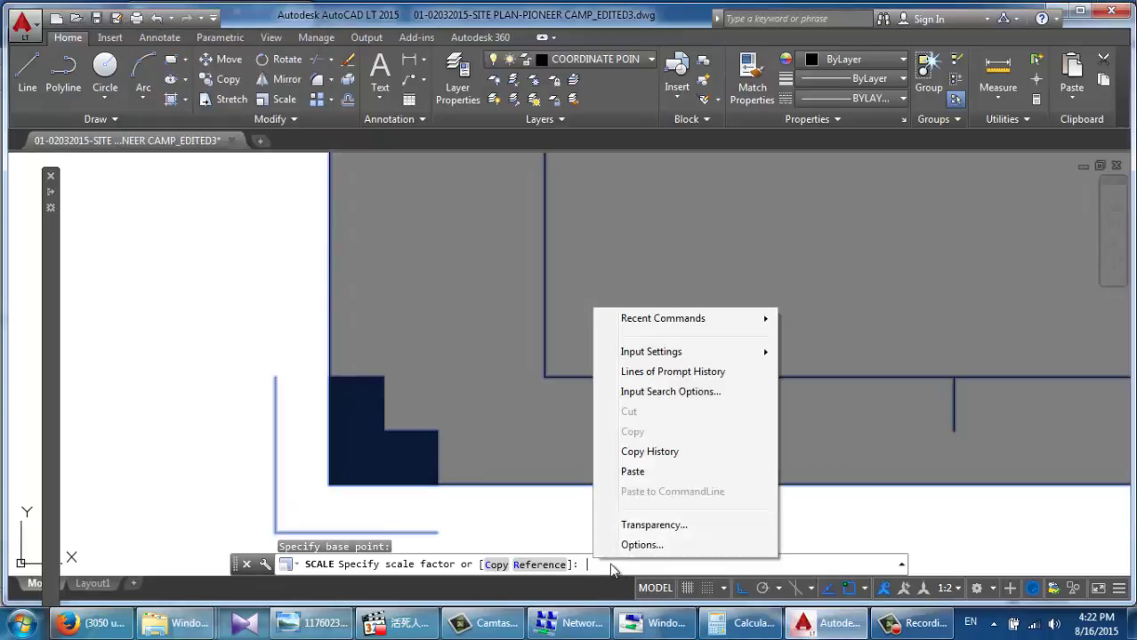
pyautogui.click(647, 471)
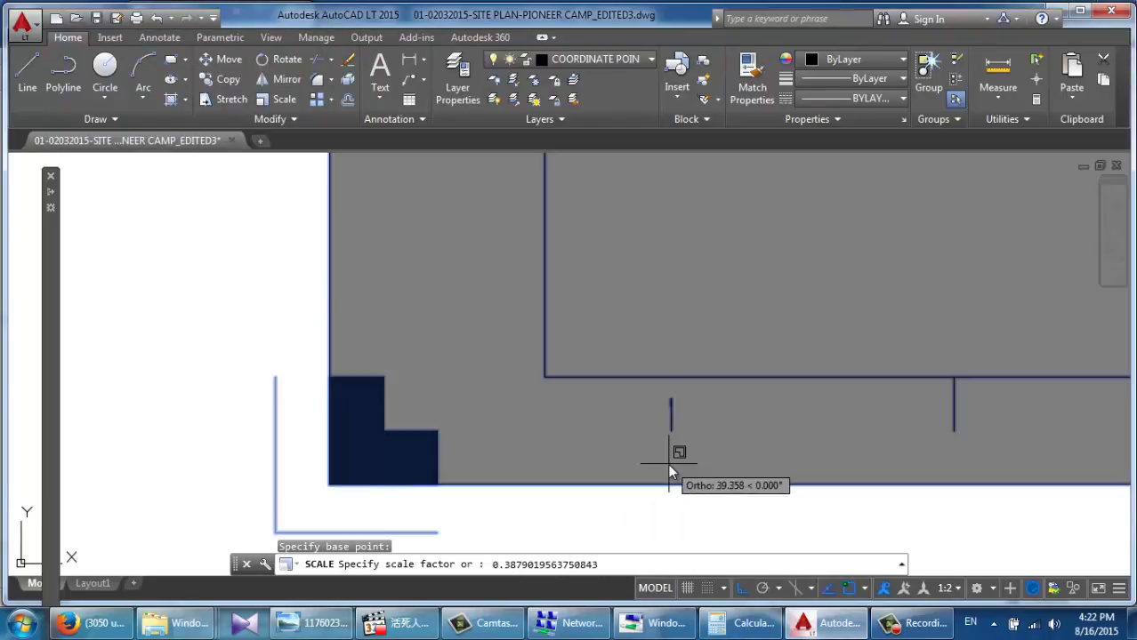
pyautogui.press('Return')
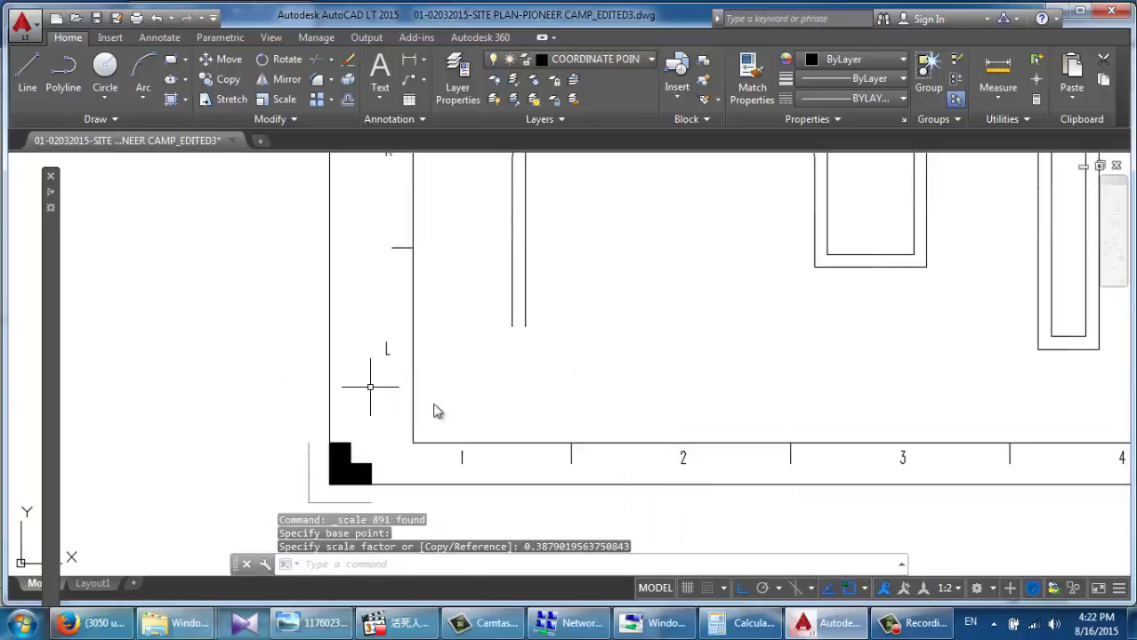
# Step: Compare the added dimension with the original dimension below the small building in the rescaled site plan
pyautogui.scroll(-10, 439, 408)
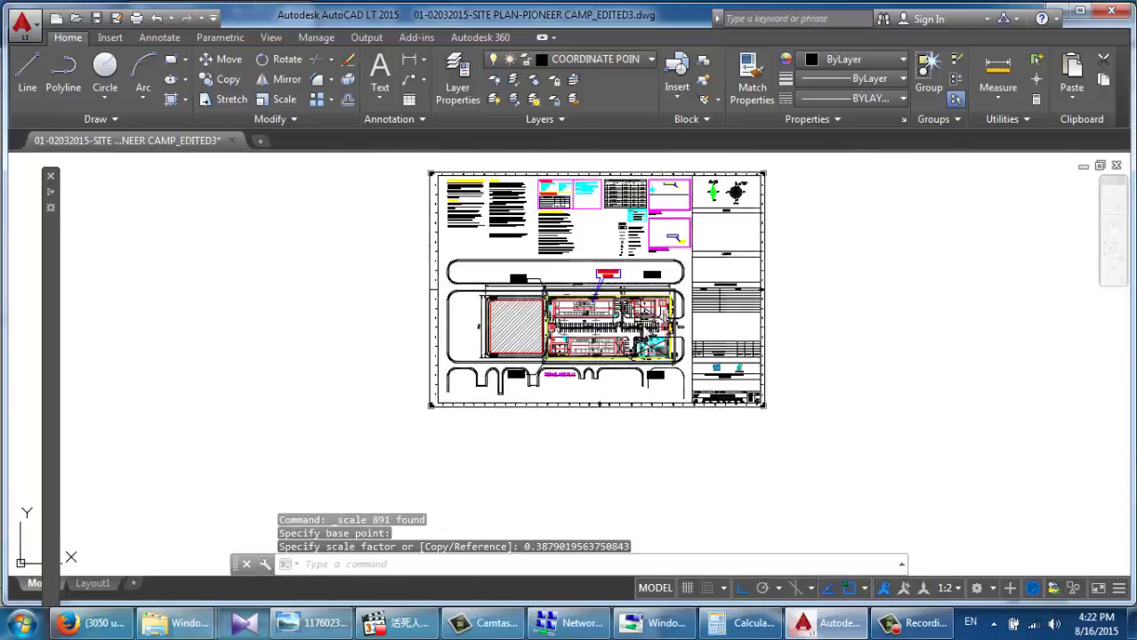
pyautogui.scroll(-4, 677, 358)
pyautogui.scroll(6, 614, 338)
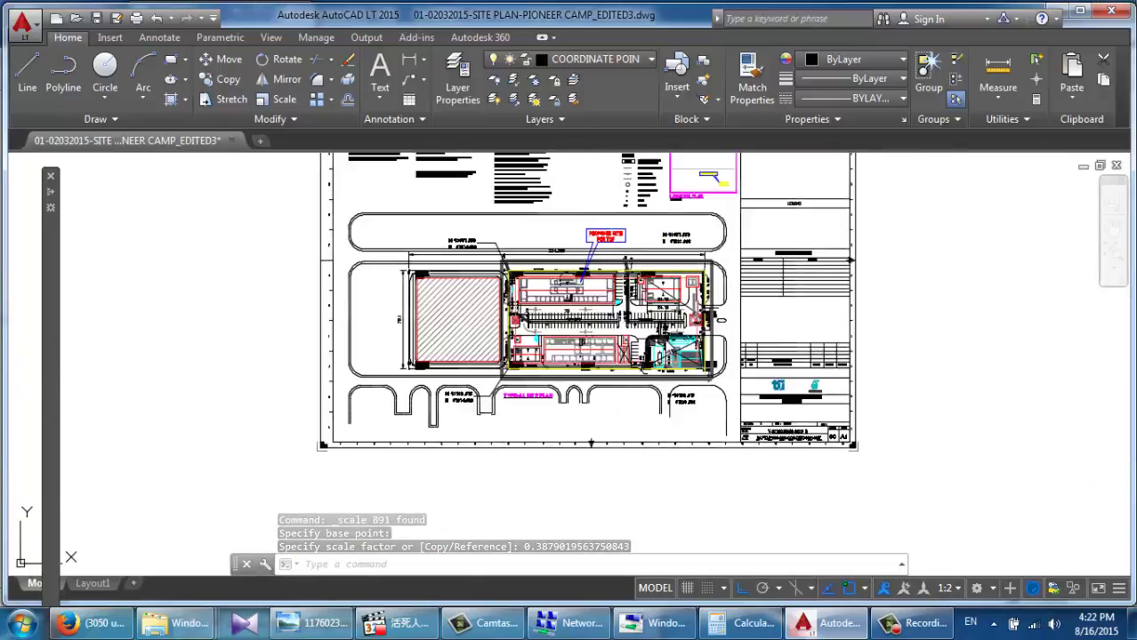
pyautogui.scroll(8, 663, 267)
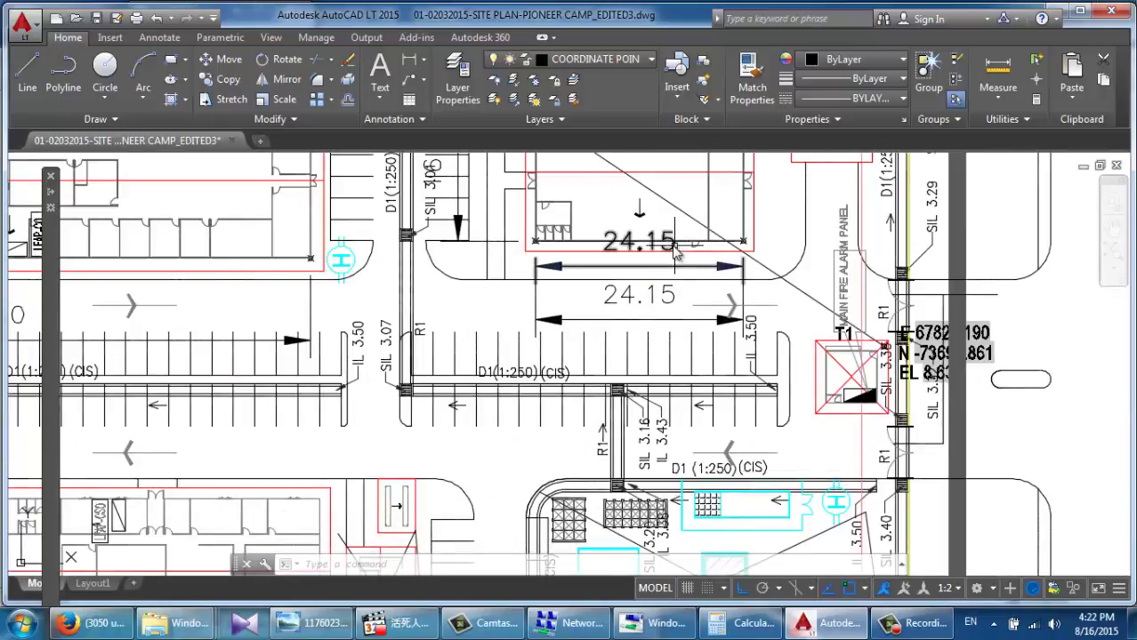
pyautogui.scroll(3, 676, 253)
pyautogui.scroll(-6, 672, 279)
pyautogui.scroll(3, 594, 308)
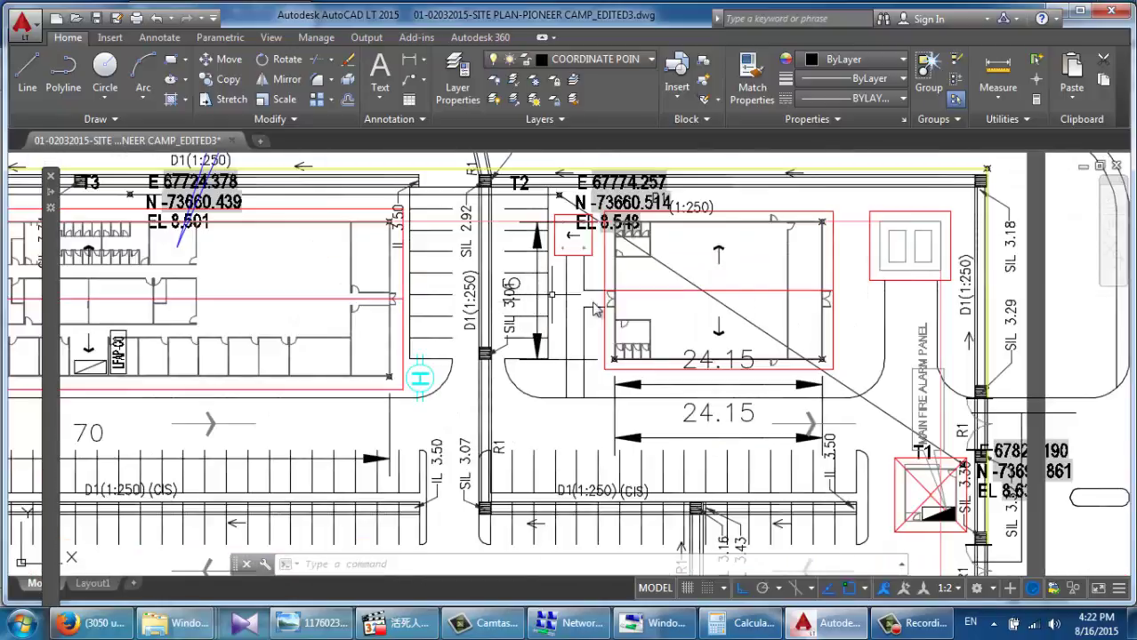
pyautogui.scroll(2, 735, 366)
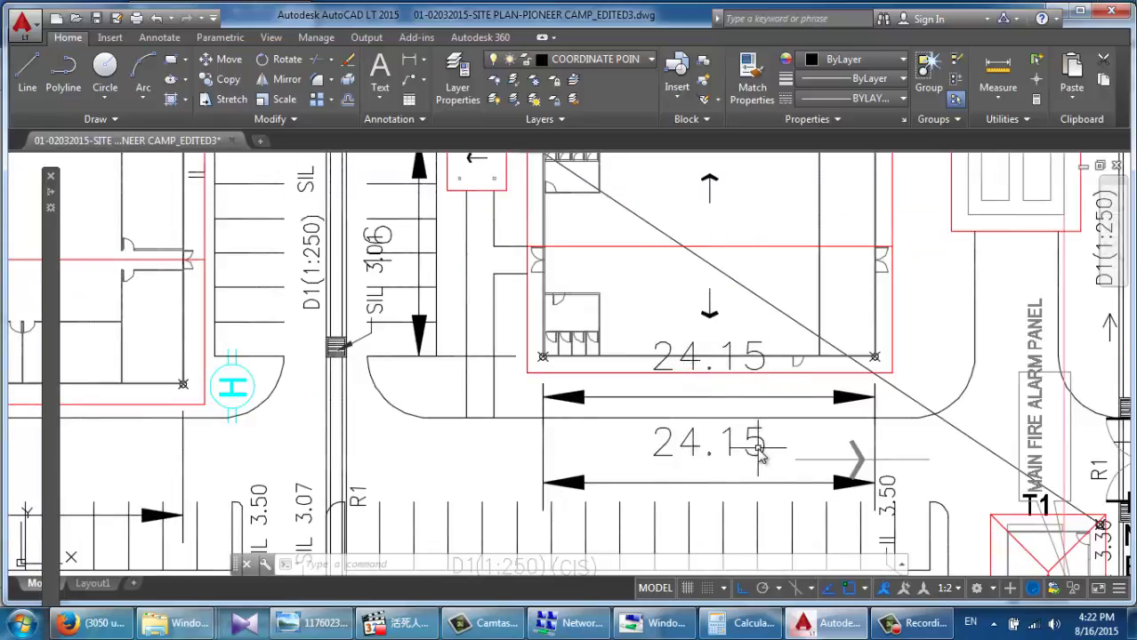
# Step: Examine the rescaled site plan sheet, its hatched area's coordinate labels, and its size relative to the neighbouring drawings
pyautogui.scroll(-10, 662, 327)
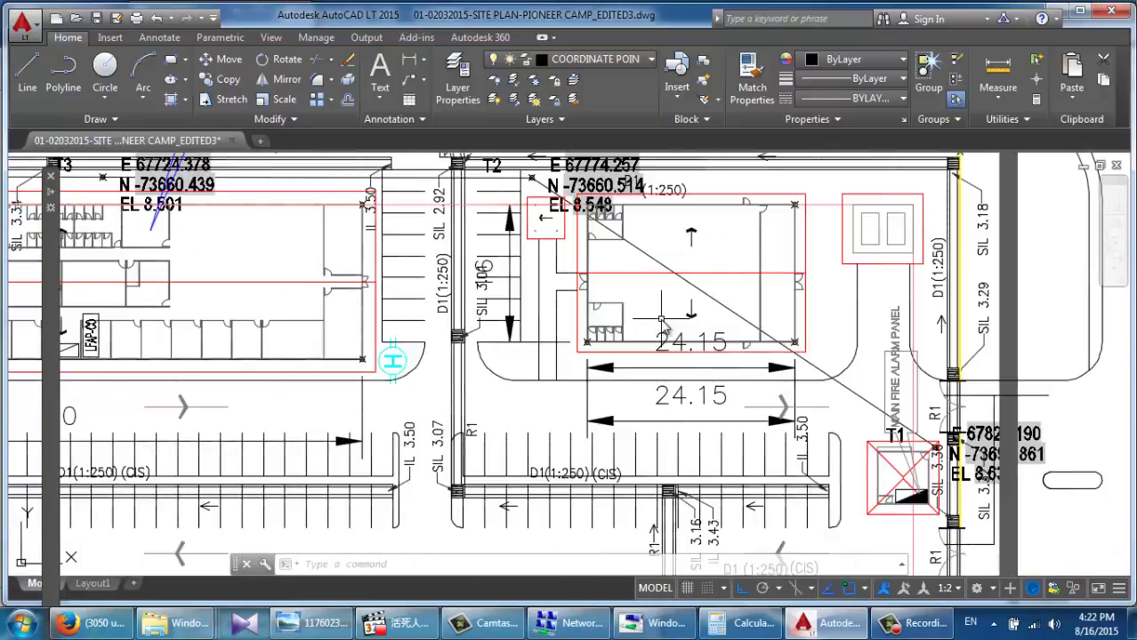
pyautogui.scroll(-5, 538, 361)
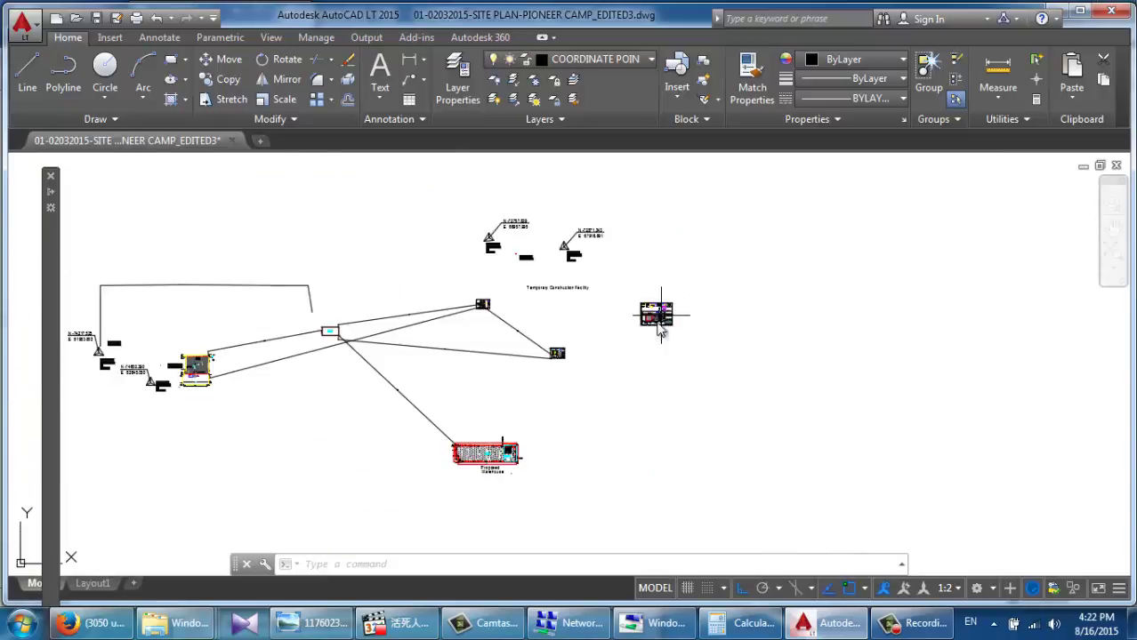
pyautogui.scroll(2, 648, 331)
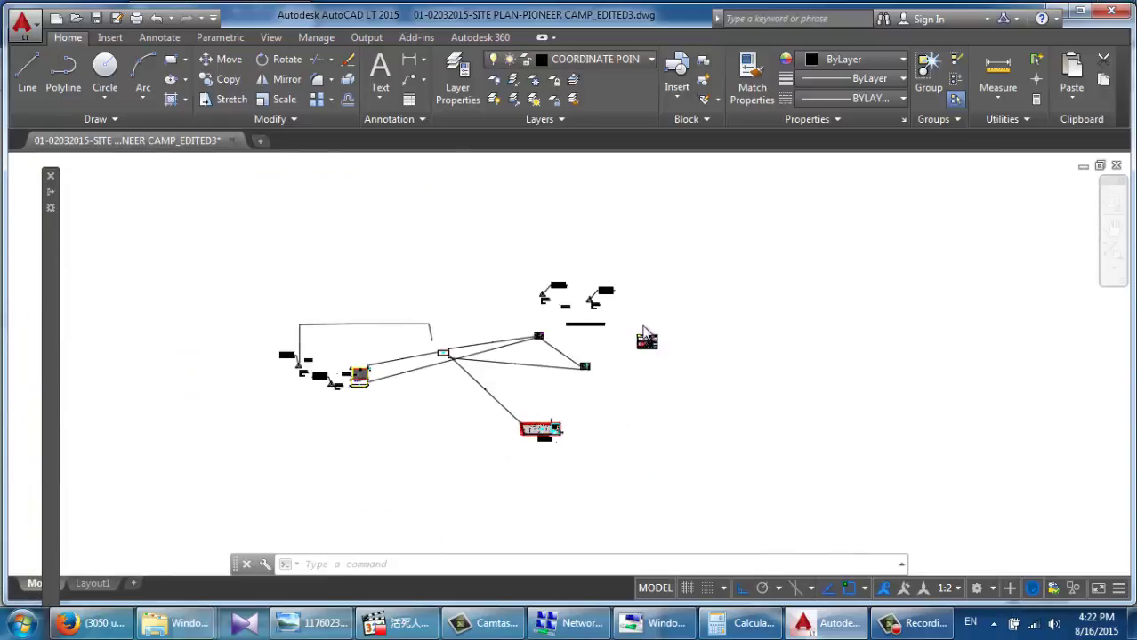
pyautogui.scroll(8, 646, 336)
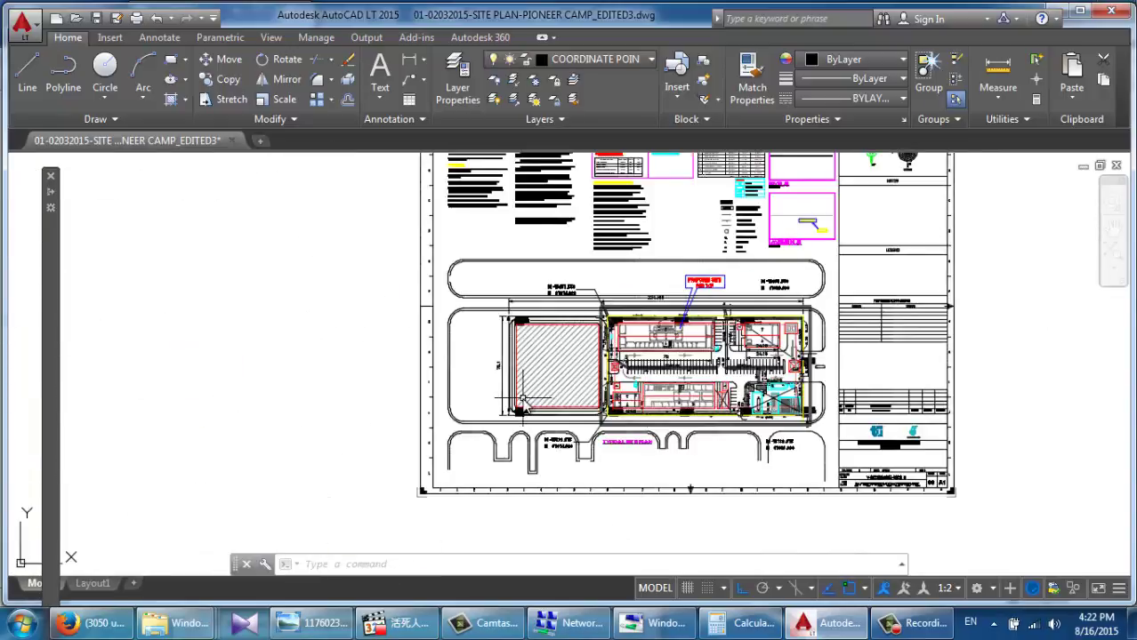
pyautogui.scroll(5, 523, 400)
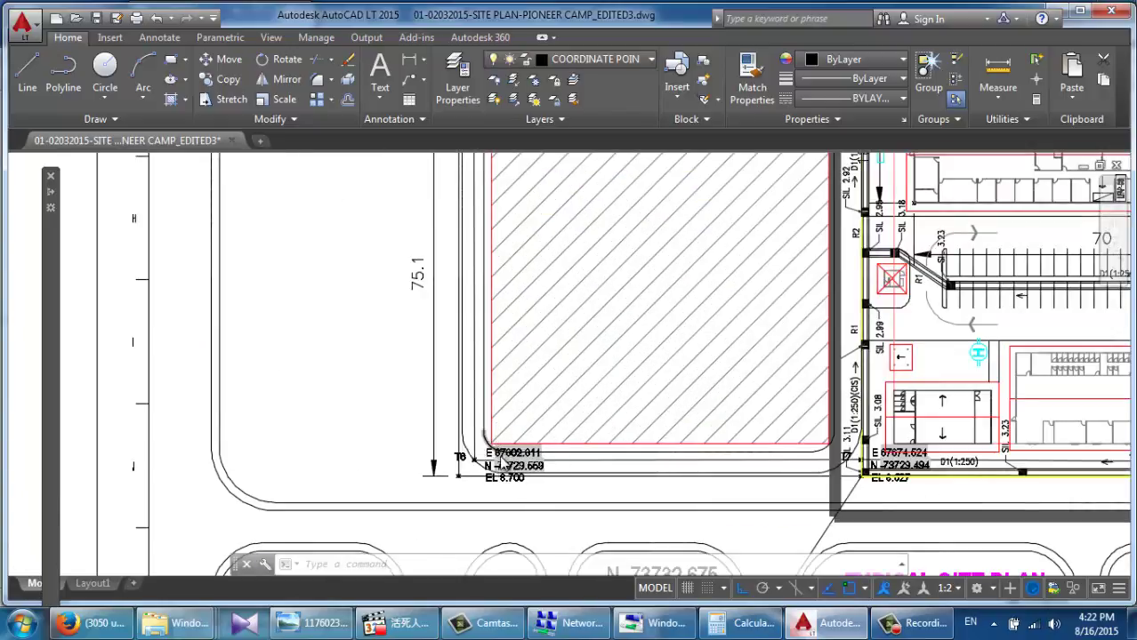
pyautogui.scroll(3, 499, 463)
pyautogui.scroll(-12, 514, 462)
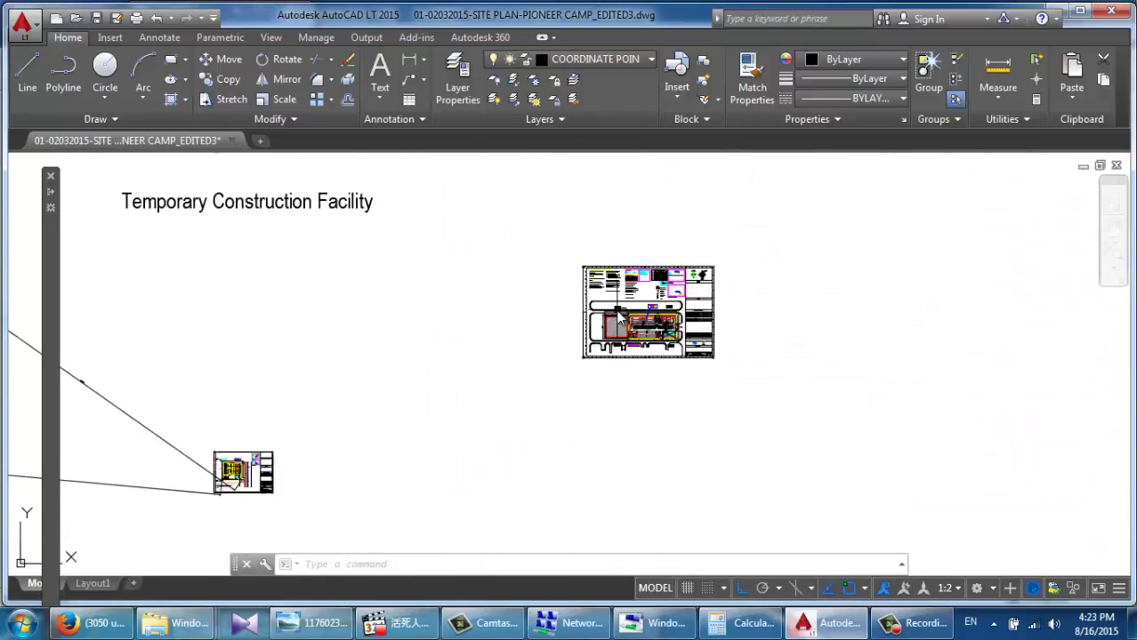
pyautogui.scroll(-4, 439, 452)
# Step: Place a small multiline text box beside the upper ends of the two vertical lines above the Proposed Warehouse
pyautogui.scroll(10, 440, 452)
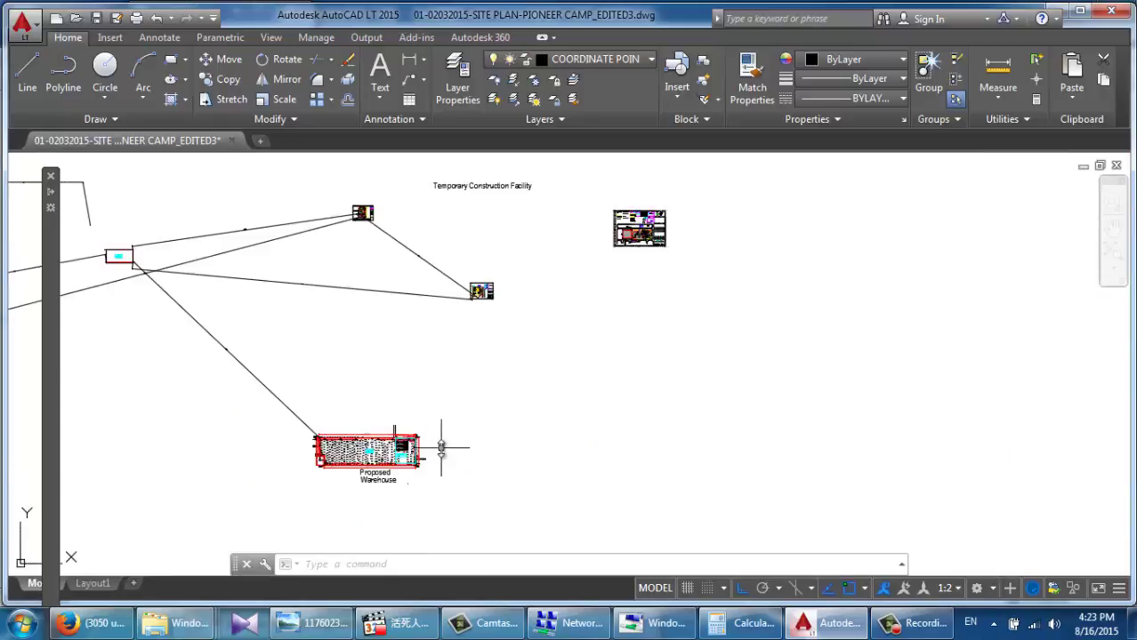
pyautogui.scroll(4, 269, 344)
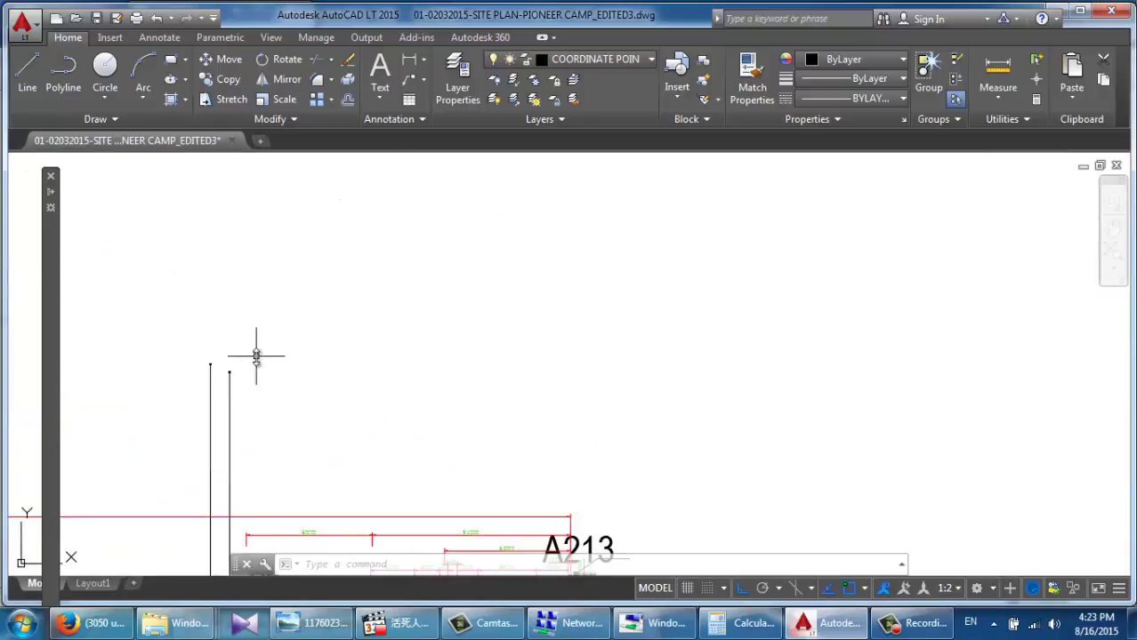
pyautogui.scroll(2, 231, 375)
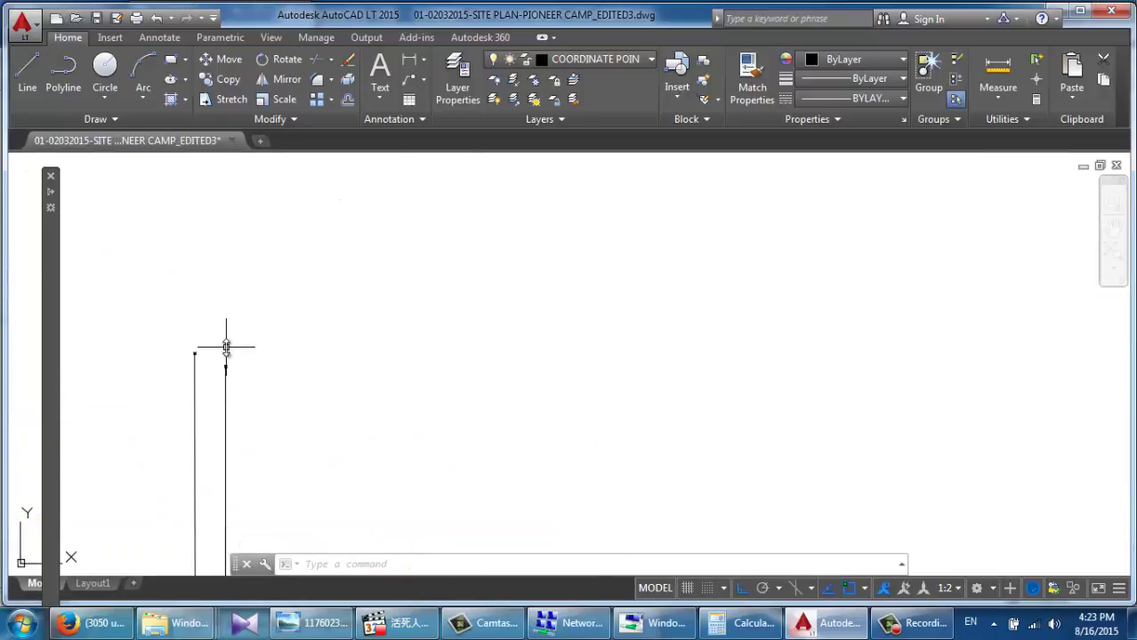
pyautogui.click(380, 71)
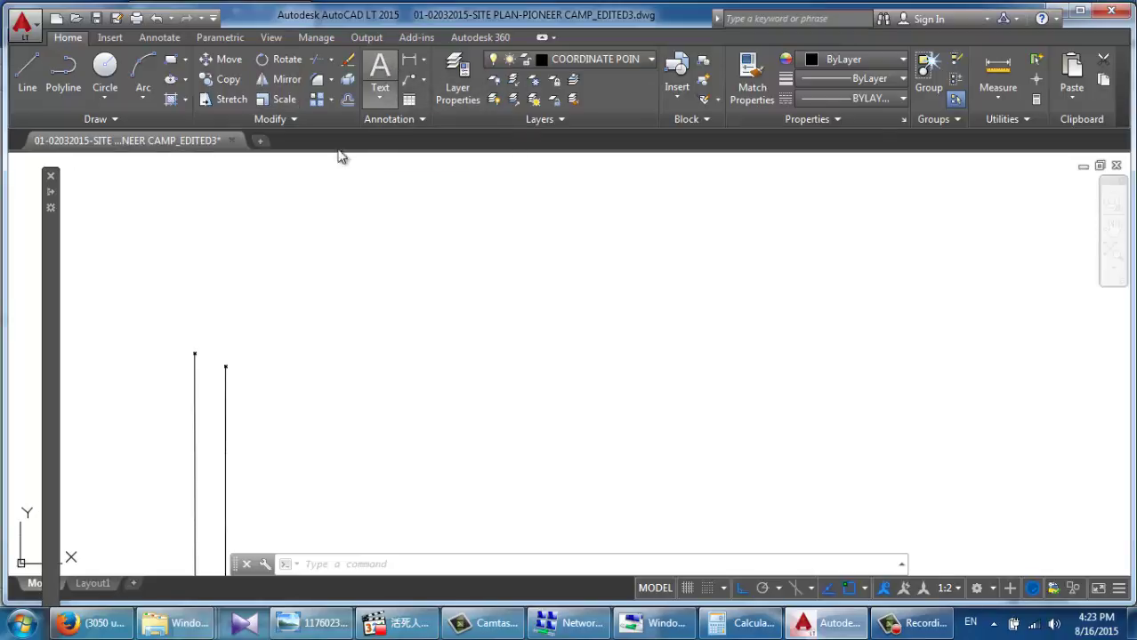
pyautogui.click(259, 334)
pyautogui.click(310, 360)
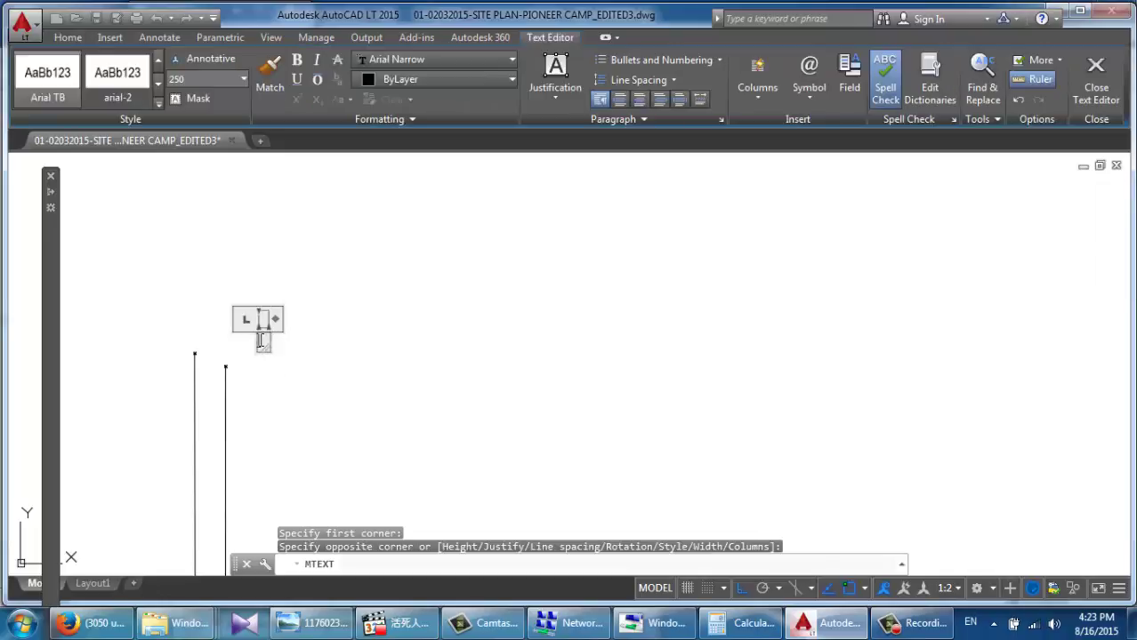
# Step: Insert an Object field from the Objects category into the text, referencing the point atop the nearer vertical line
pyautogui.rightClick(259, 339)
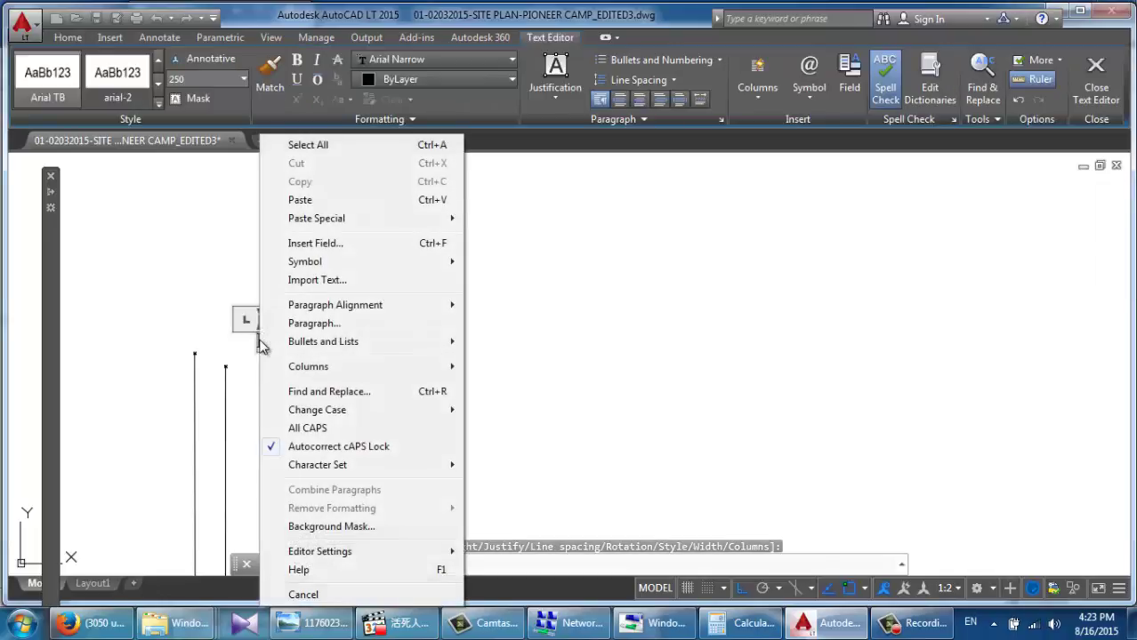
pyautogui.click(299, 243)
pyautogui.click(391, 139)
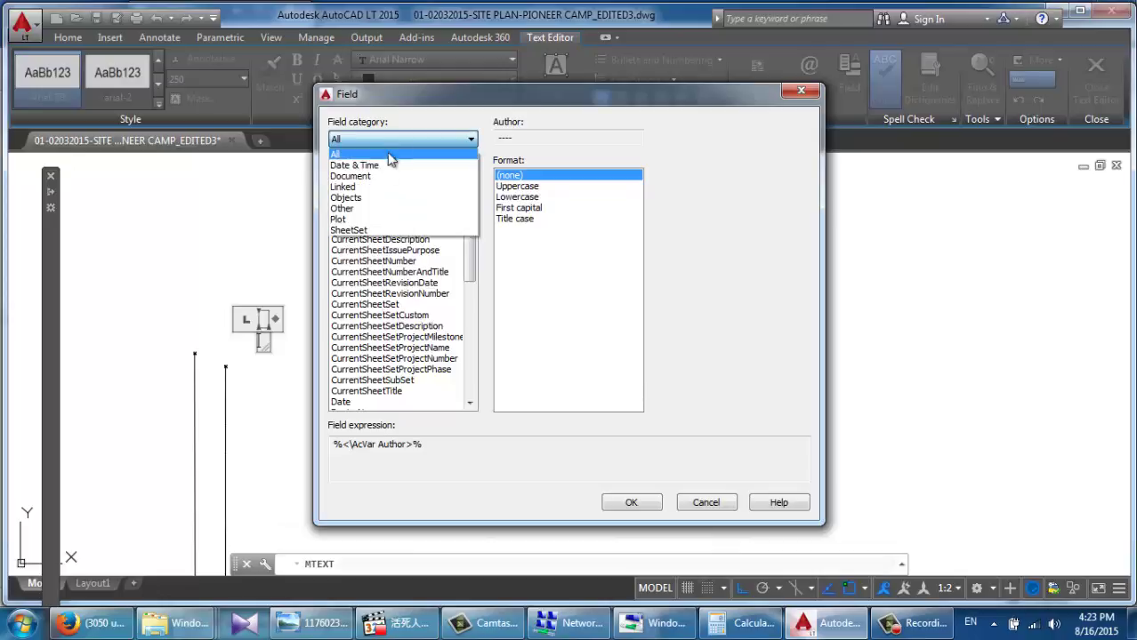
pyautogui.click(374, 198)
pyautogui.click(357, 196)
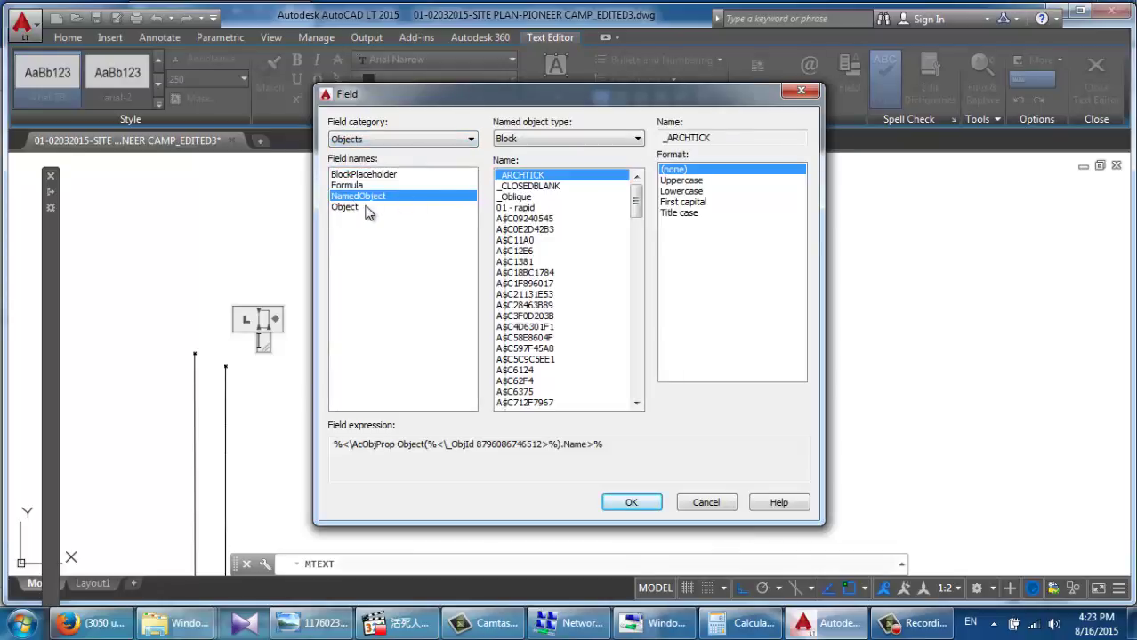
pyautogui.click(370, 207)
pyautogui.click(634, 141)
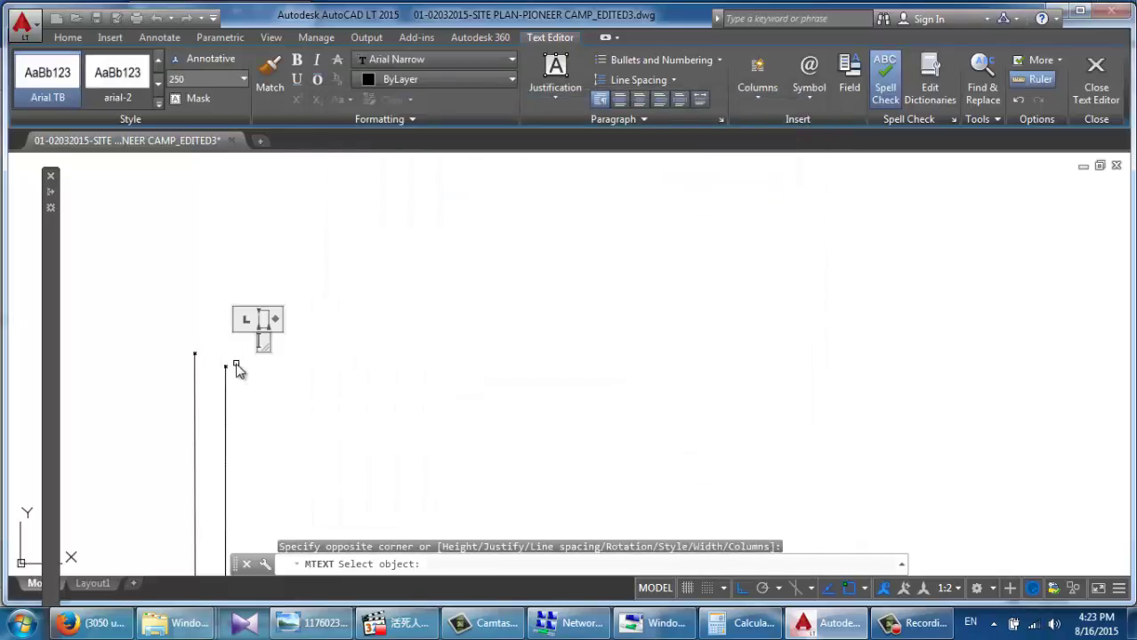
pyautogui.scroll(3, 236, 369)
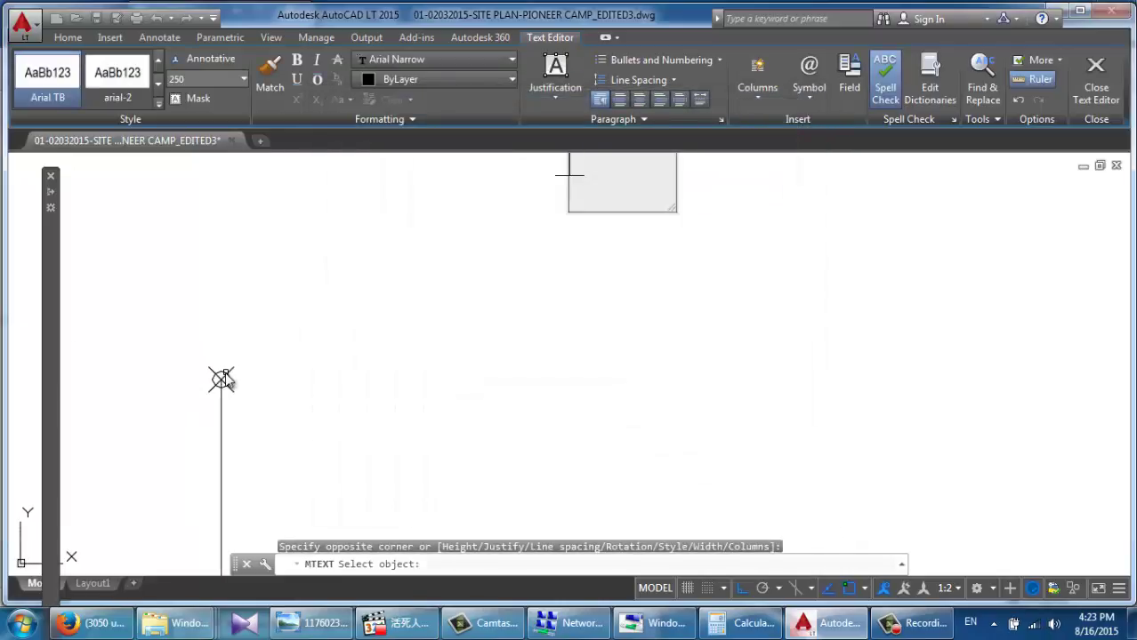
pyautogui.click(222, 380)
# Step: Make the field show only the X coordinate of the point's Position, insert it and finish the text
pyautogui.click(517, 252)
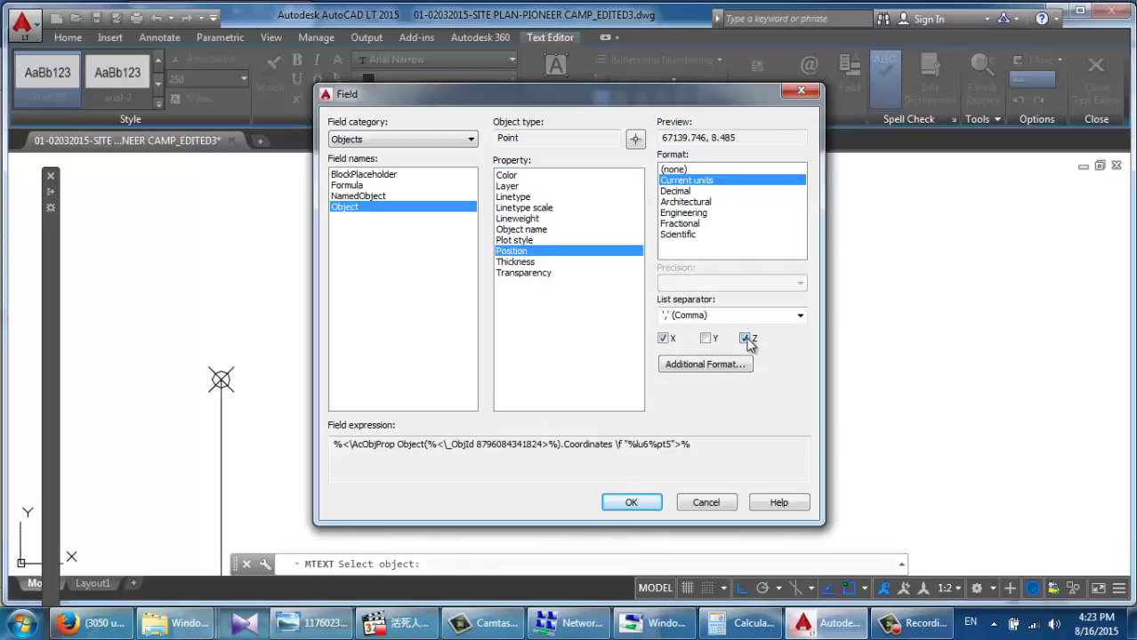
pyautogui.click(630, 503)
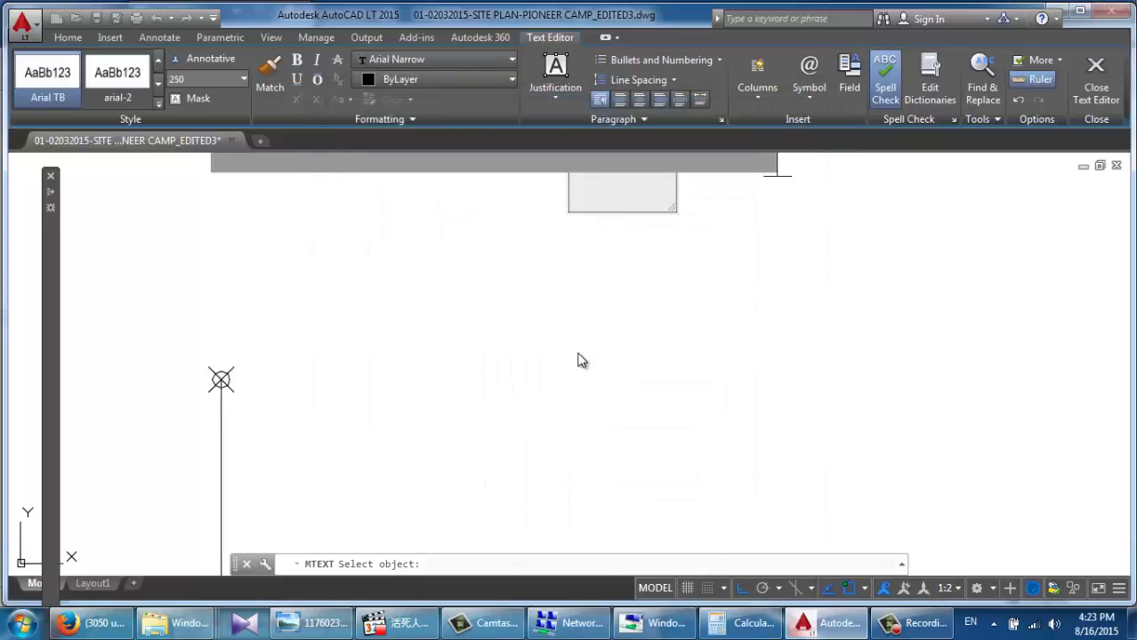
pyautogui.hotkey('ctrl', 'Return')
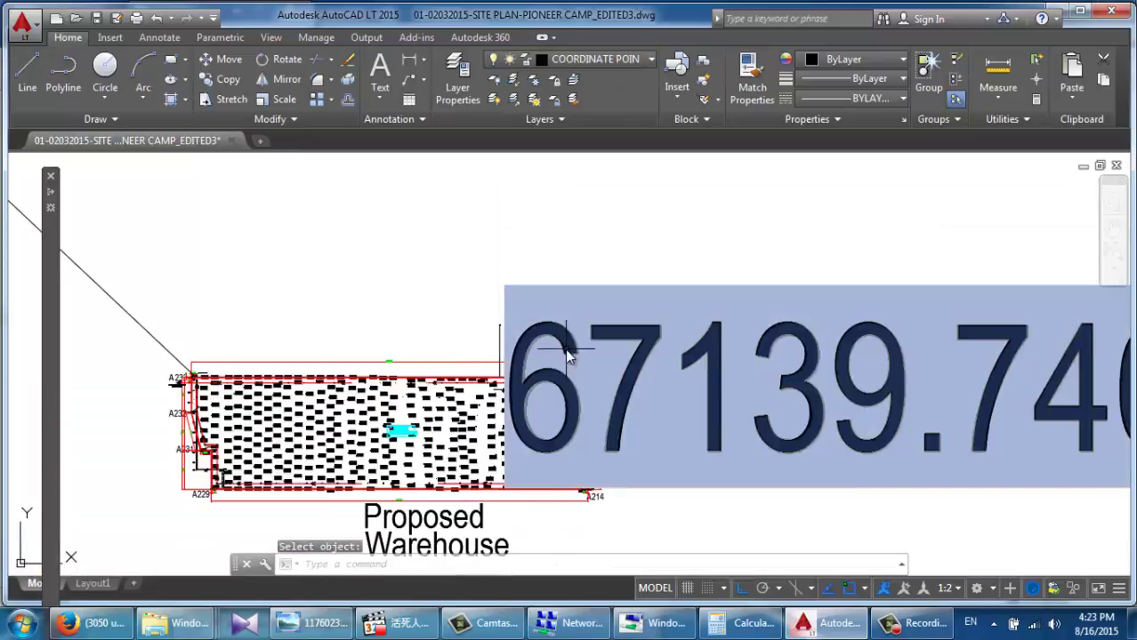
# Step: Scale the oversized coordinate text down from near its upper-left corner
pyautogui.click(566, 347)
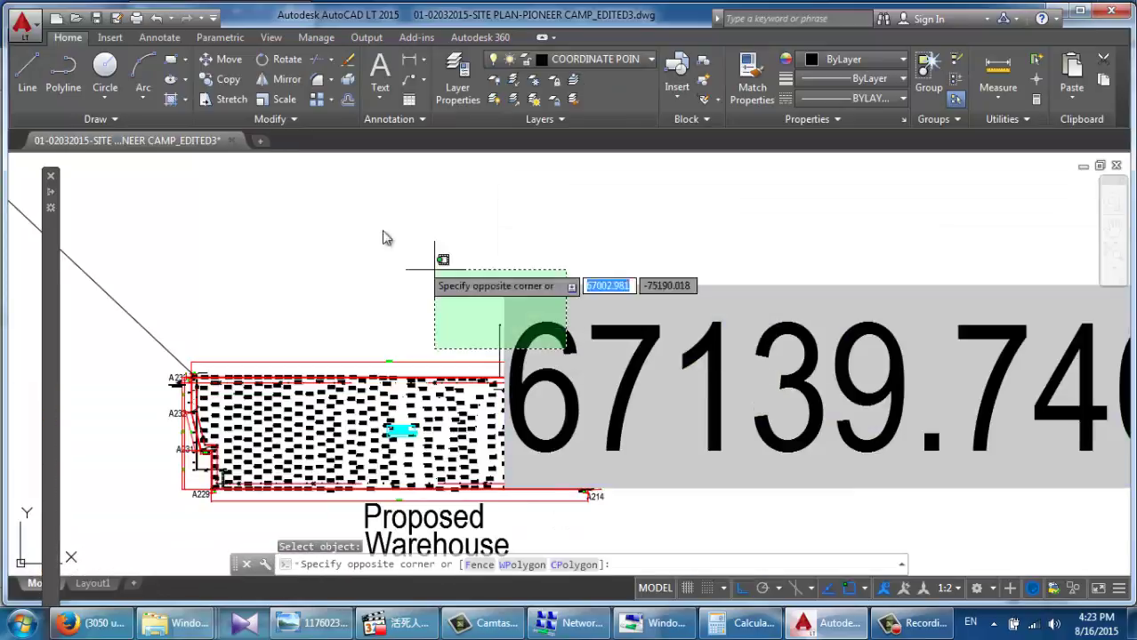
pyautogui.click(275, 98)
pyautogui.click(622, 400)
pyautogui.press('Return')
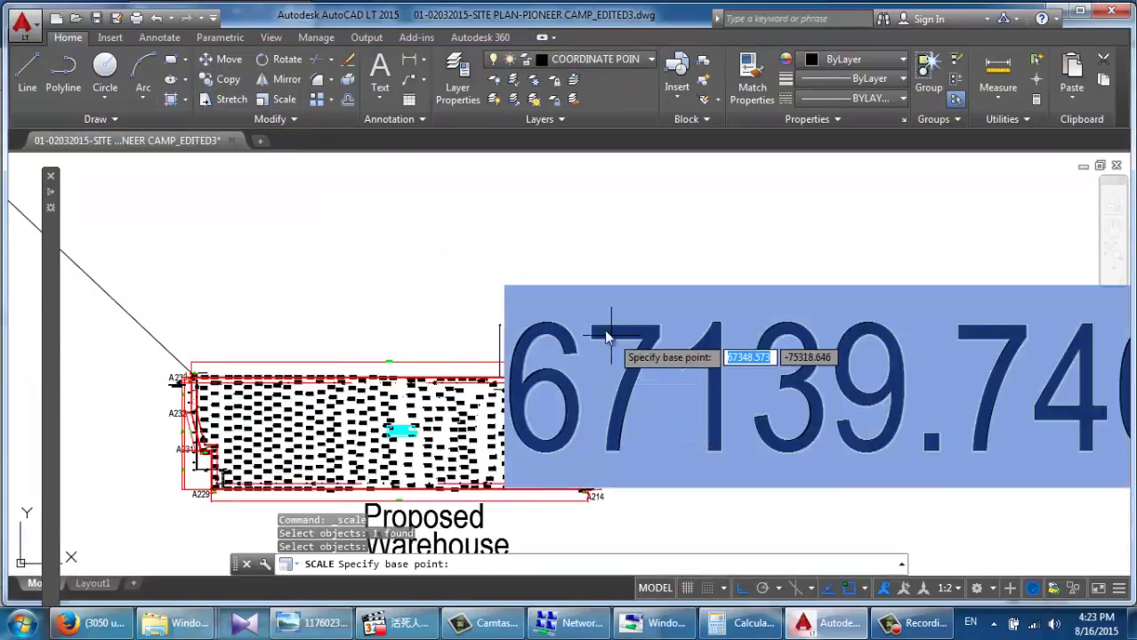
pyautogui.click(516, 297)
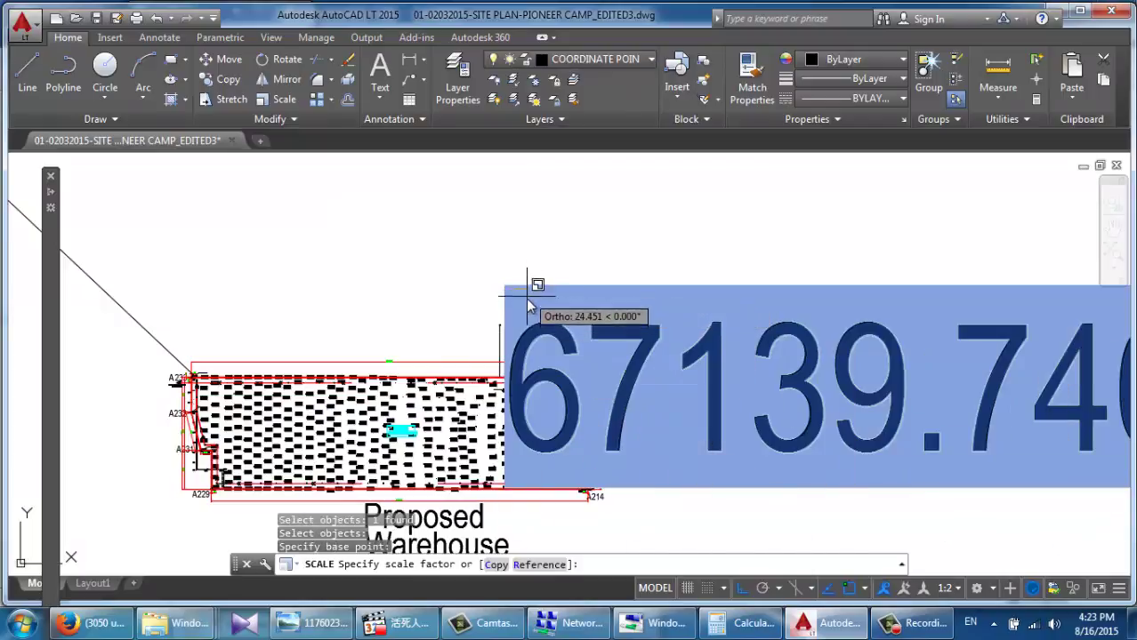
pyautogui.scroll(5, 509, 300)
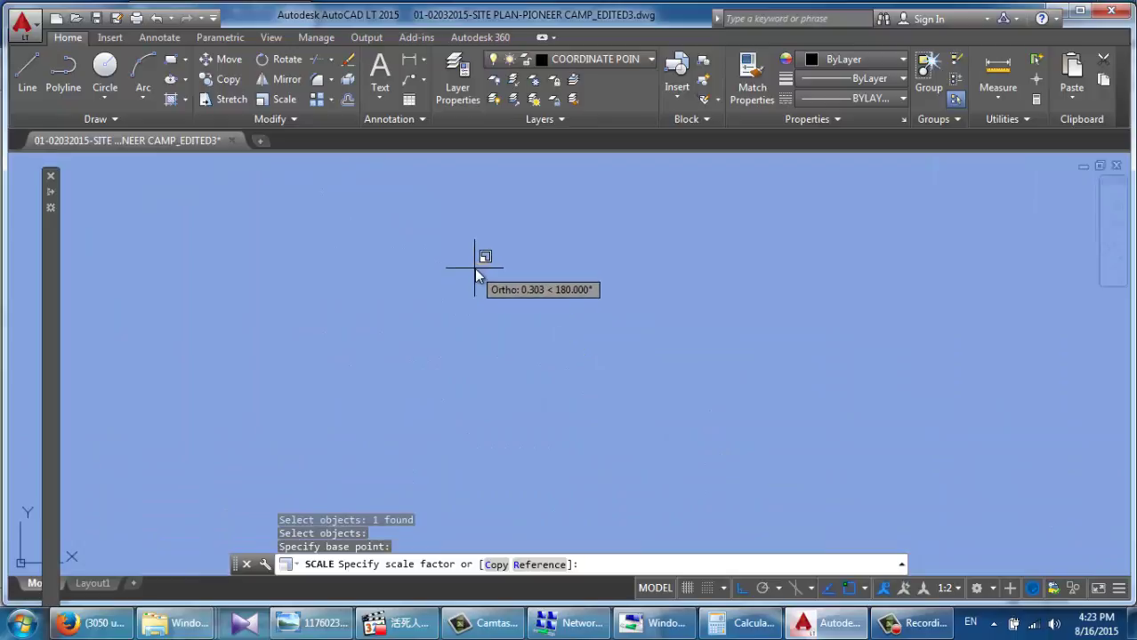
pyautogui.scroll(-5, 486, 276)
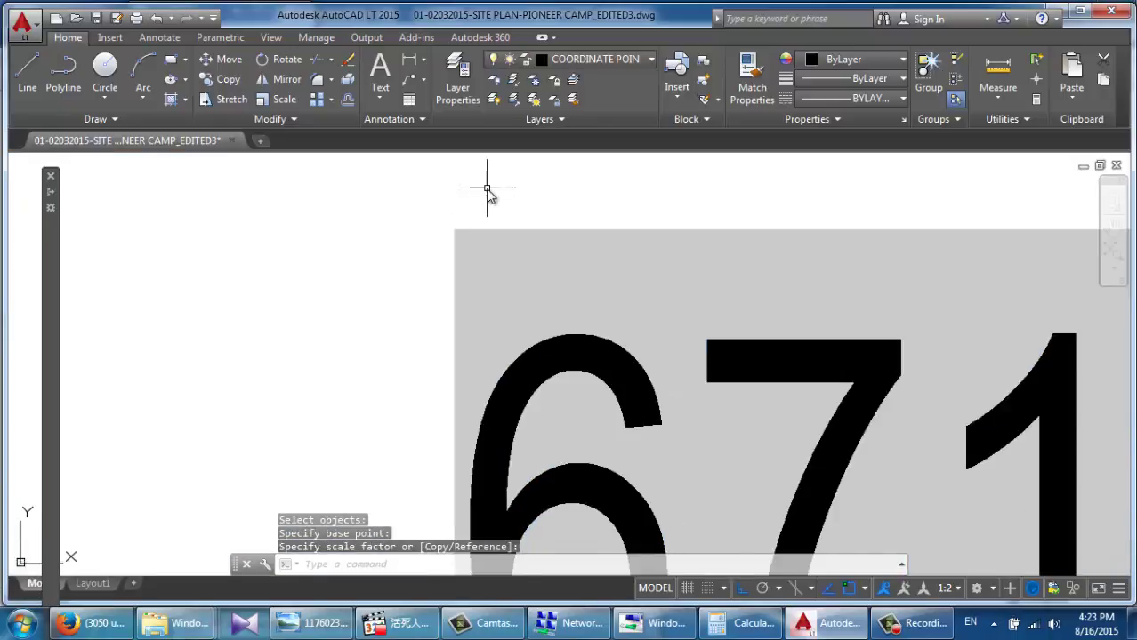
# Step: Move the coordinate text straight down, closer to the tops of the two vertical lines
pyautogui.scroll(4, 496, 209)
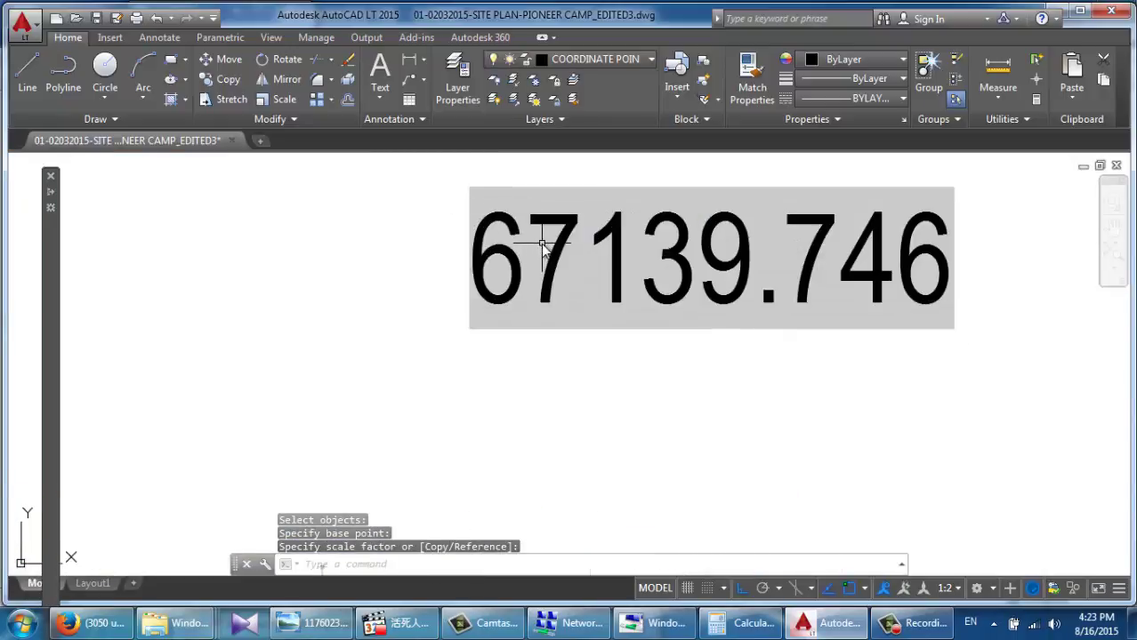
pyautogui.click(544, 287)
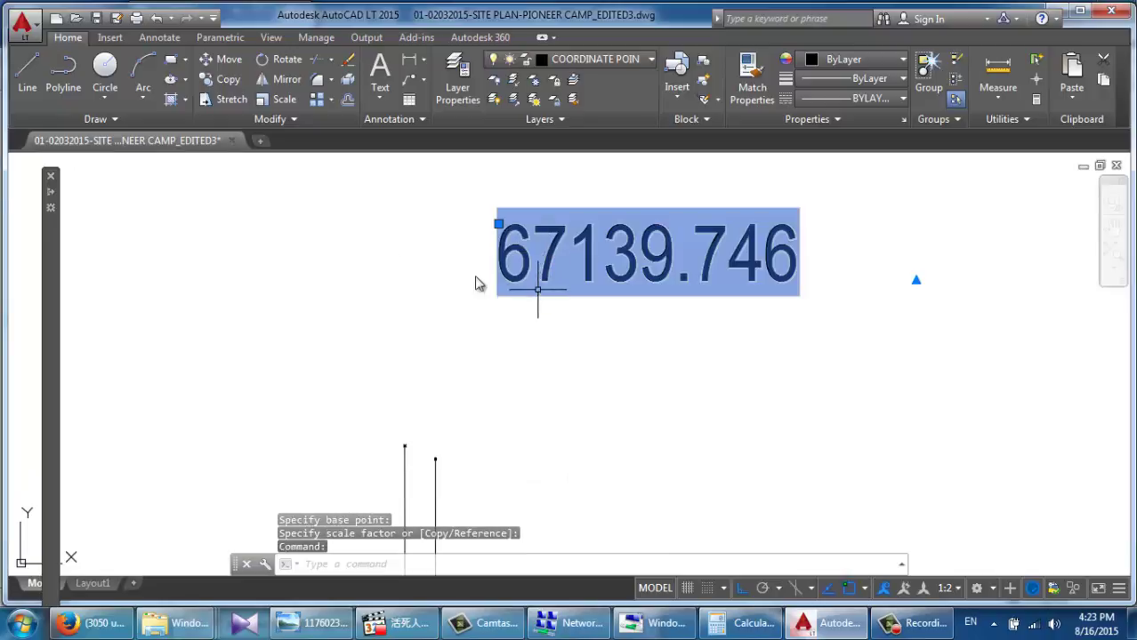
pyautogui.click(226, 66)
pyautogui.click(539, 283)
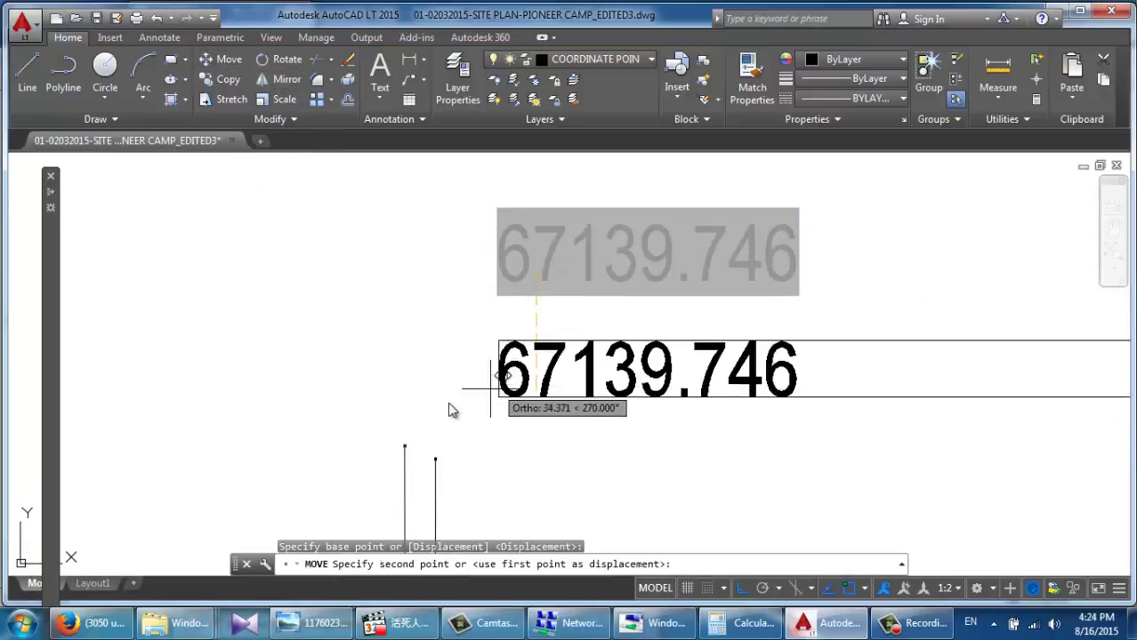
pyautogui.click(560, 432)
pyautogui.scroll(-2, 446, 405)
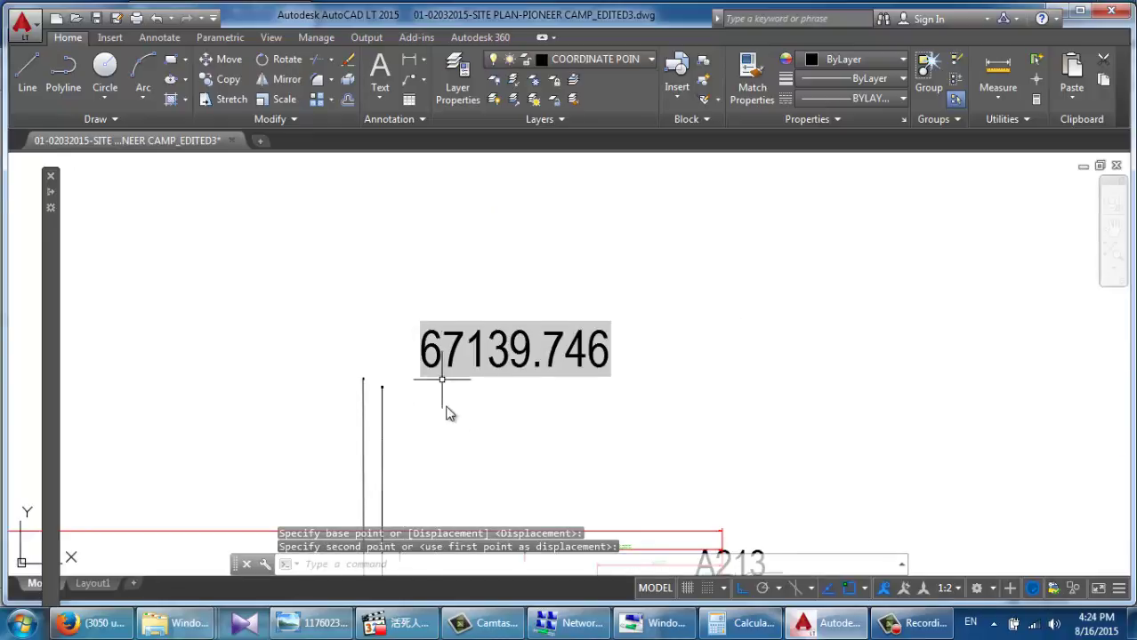
# Step: Scale the coordinate text down further, using a base point just outside its upper-left corner
pyautogui.scroll(4, 436, 378)
pyautogui.click(466, 321)
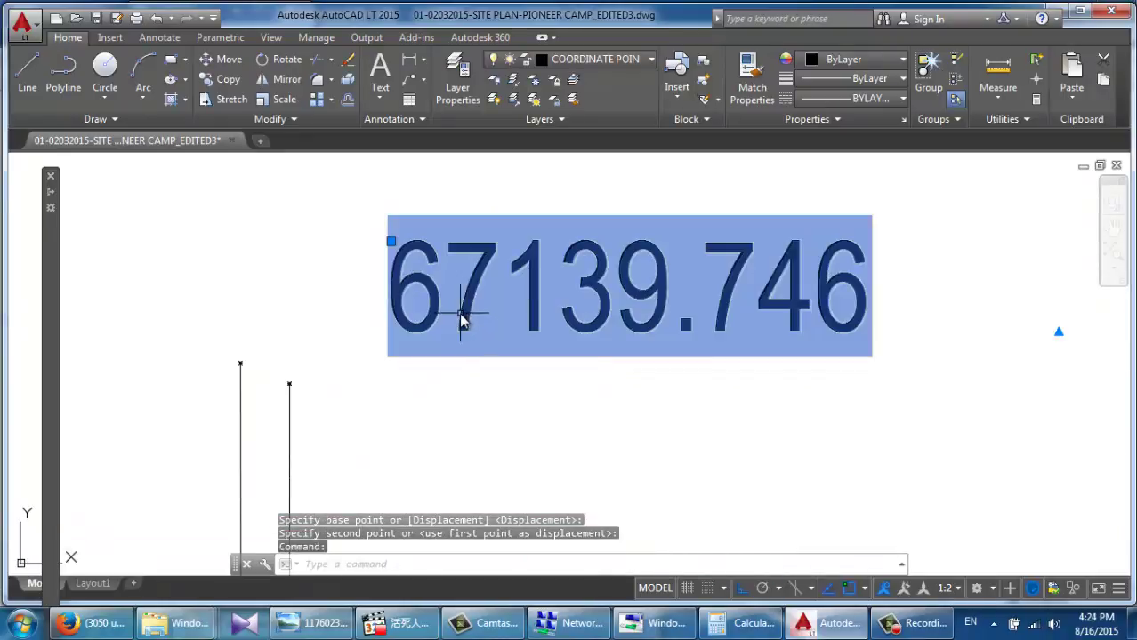
pyautogui.click(284, 99)
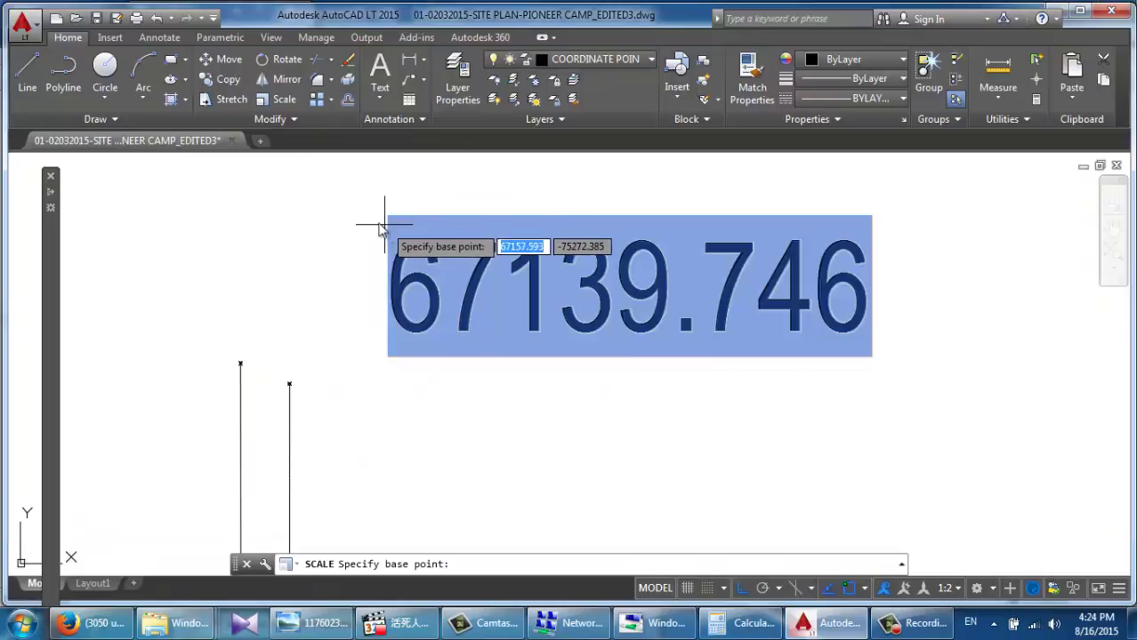
pyautogui.click(381, 222)
pyautogui.press('Escape')
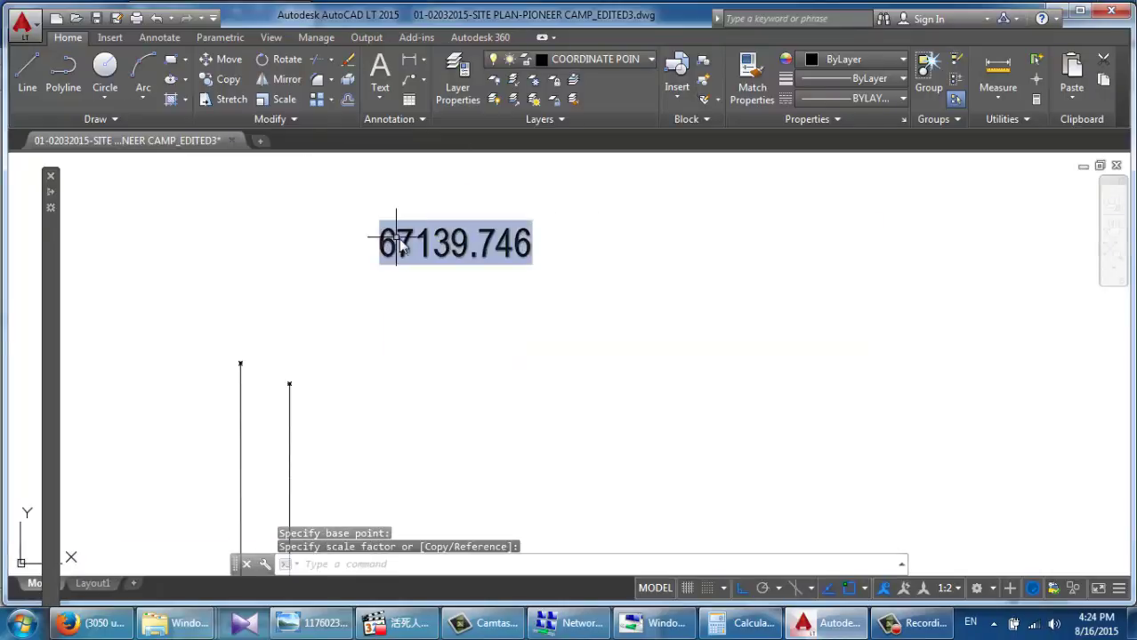
# Step: Move the coordinate text diagonally with Ortho off to sit just above and beside the referenced point
pyautogui.scroll(3, 362, 291)
pyautogui.press('Escape')
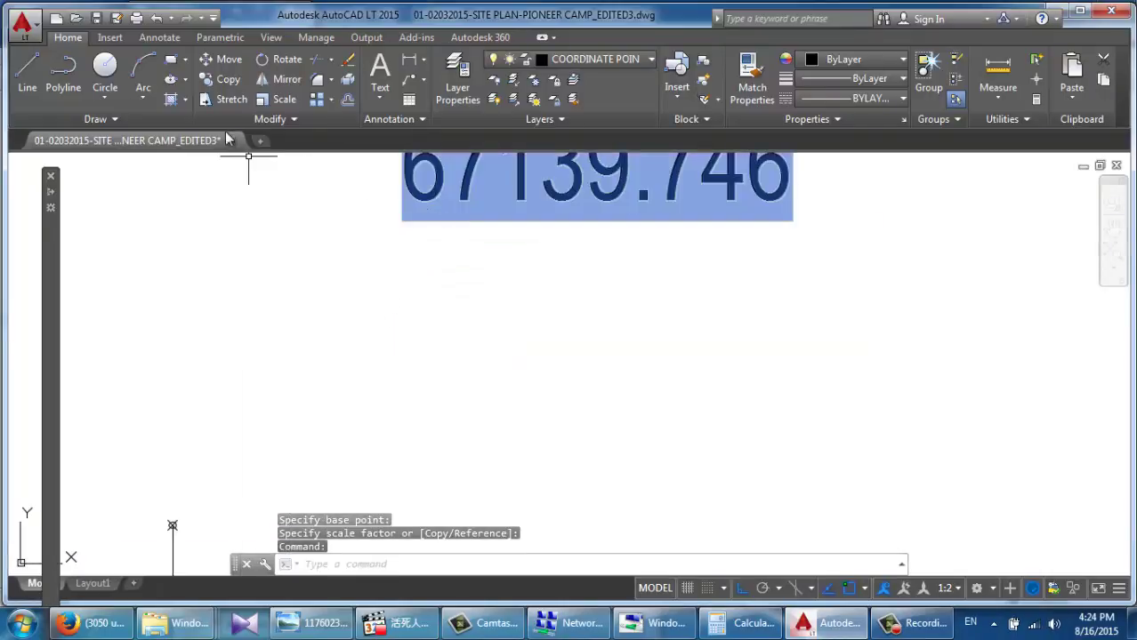
pyautogui.click(212, 63)
pyautogui.click(508, 216)
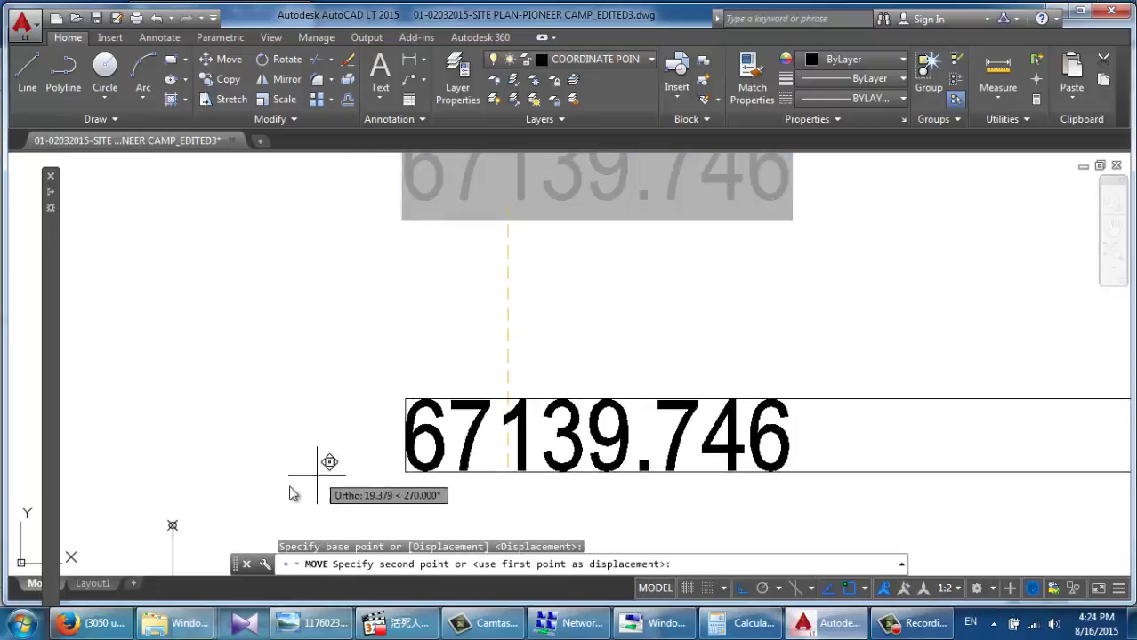
pyautogui.press('F8')
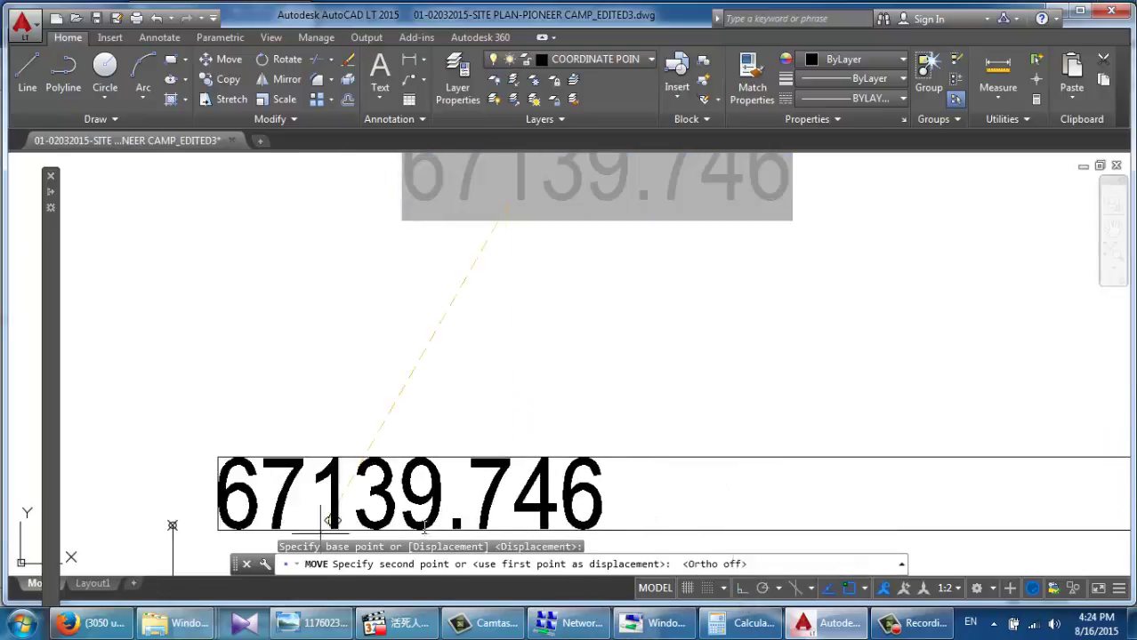
pyautogui.click(345, 462)
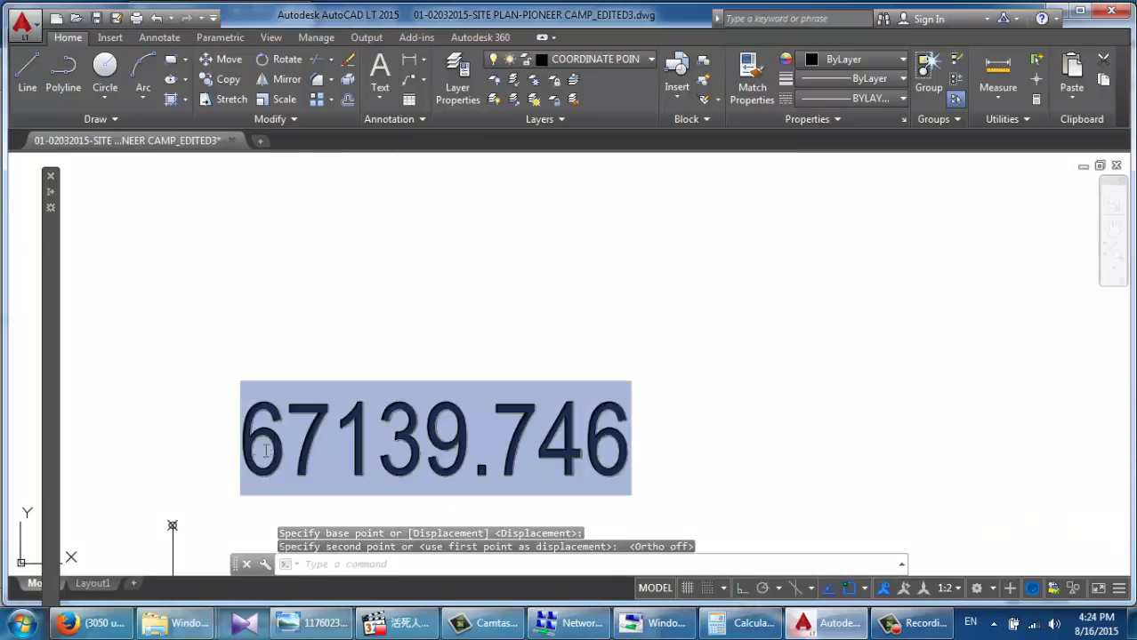
# Step: Add the prefix "E" in front of the X coordinate field in the text and close the text editor
pyautogui.press('Escape')
pyautogui.doubleClick(292, 444)
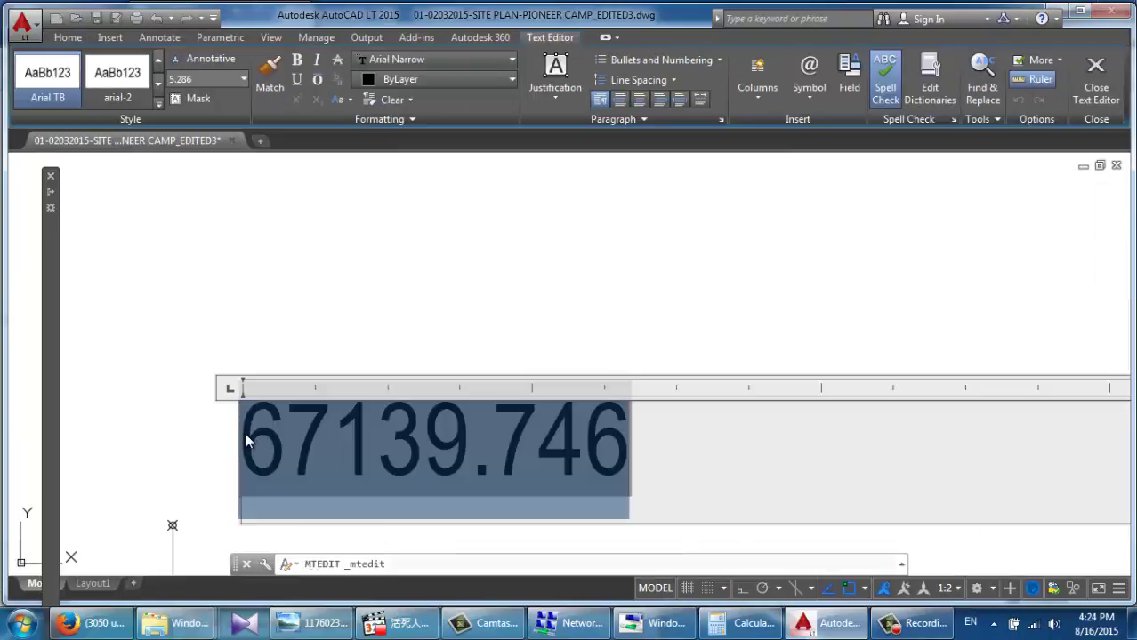
pyautogui.click(442, 447)
pyautogui.hotkey('ctrl', 'a')
pyautogui.click(317, 261)
pyautogui.doubleClick(252, 436)
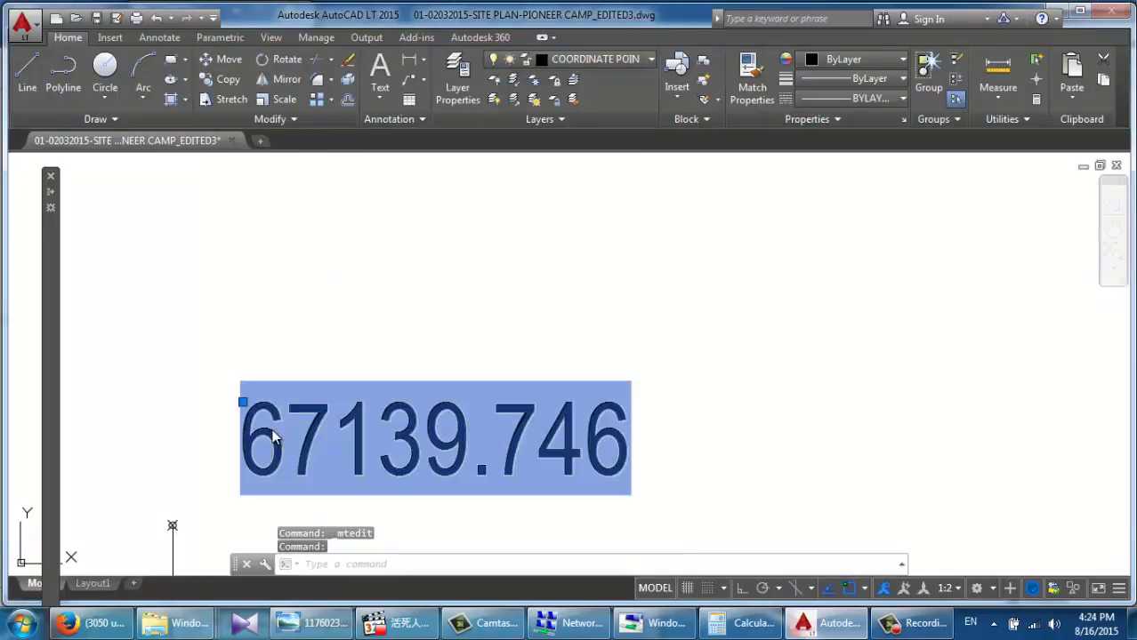
pyautogui.write('E')
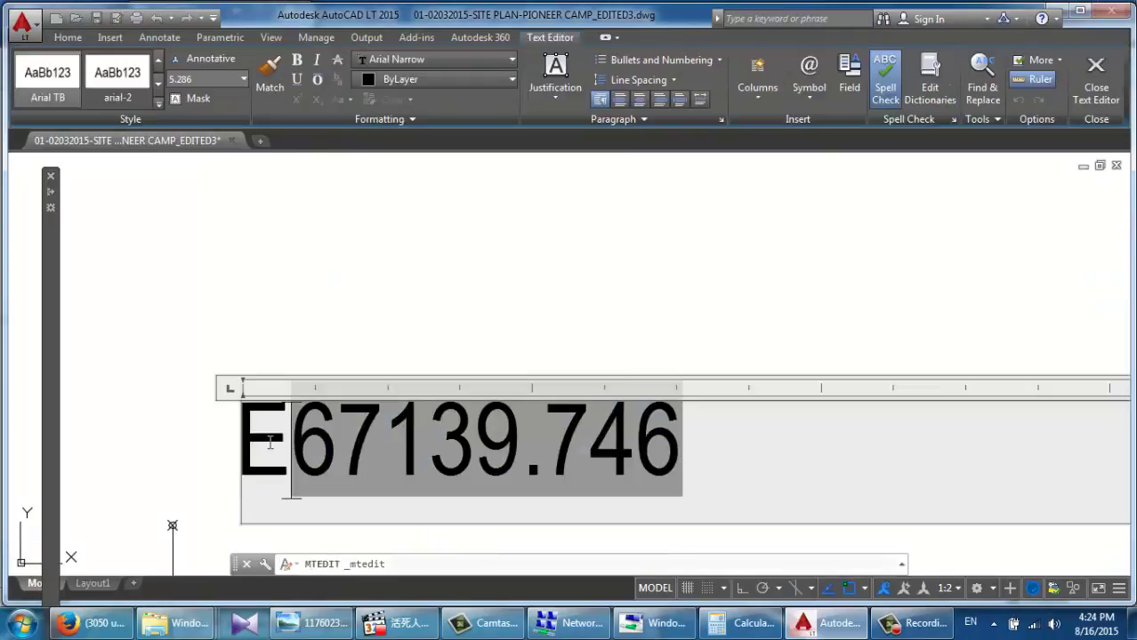
pyautogui.click(445, 320)
# Step: Copy the "E" coordinate text to a second line directly below the original
pyautogui.click(416, 429)
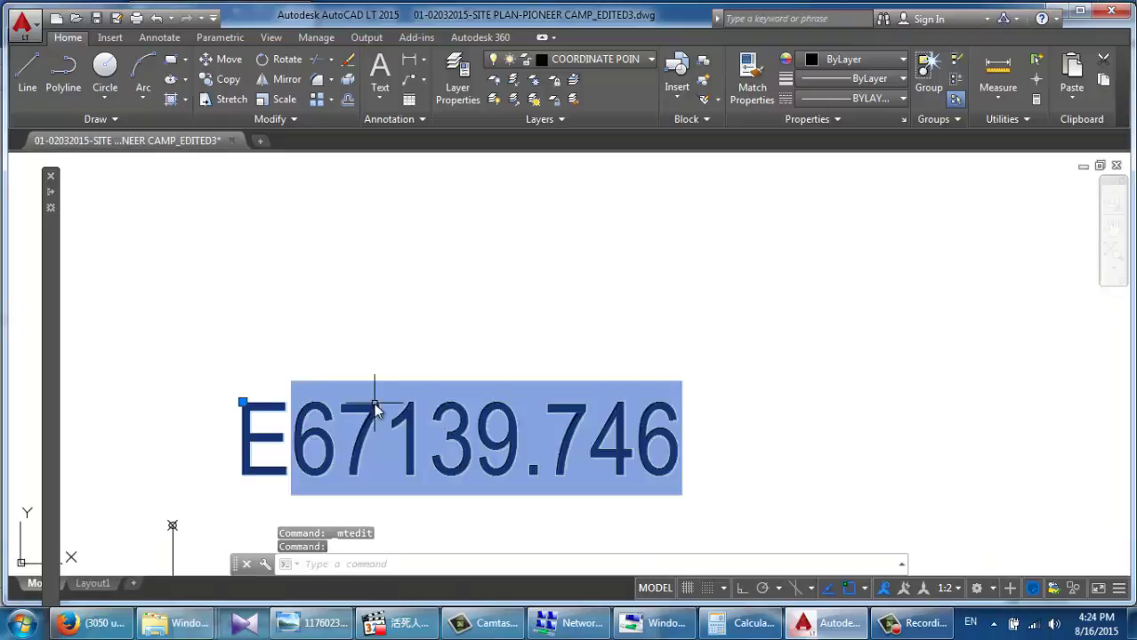
pyautogui.scroll(-5, 378, 406)
pyautogui.scroll(2, 377, 485)
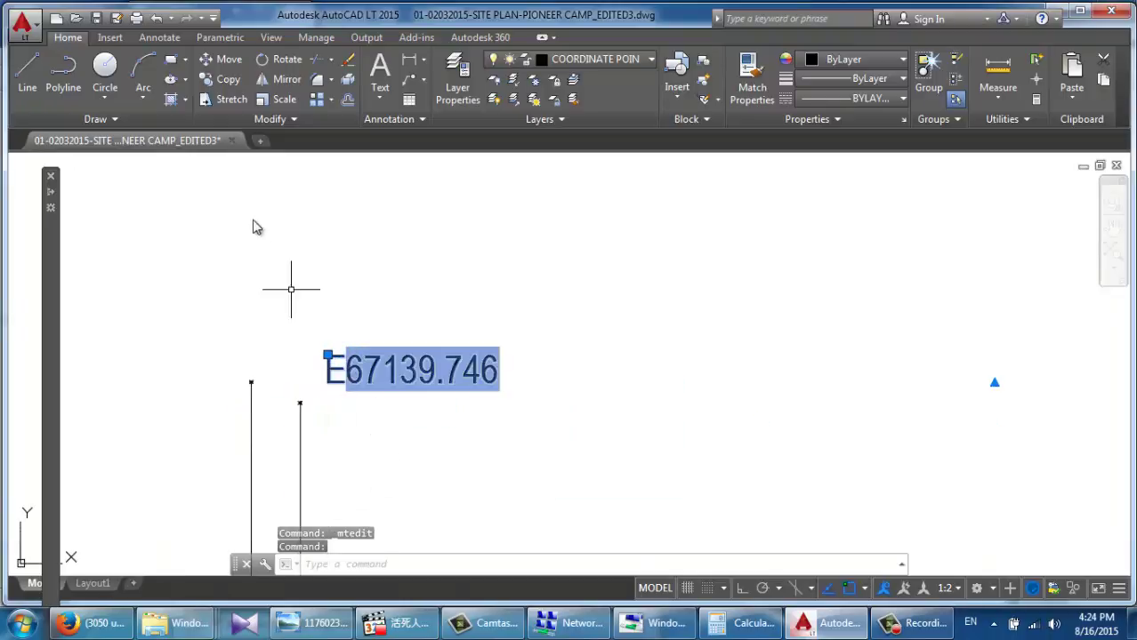
pyautogui.click(227, 80)
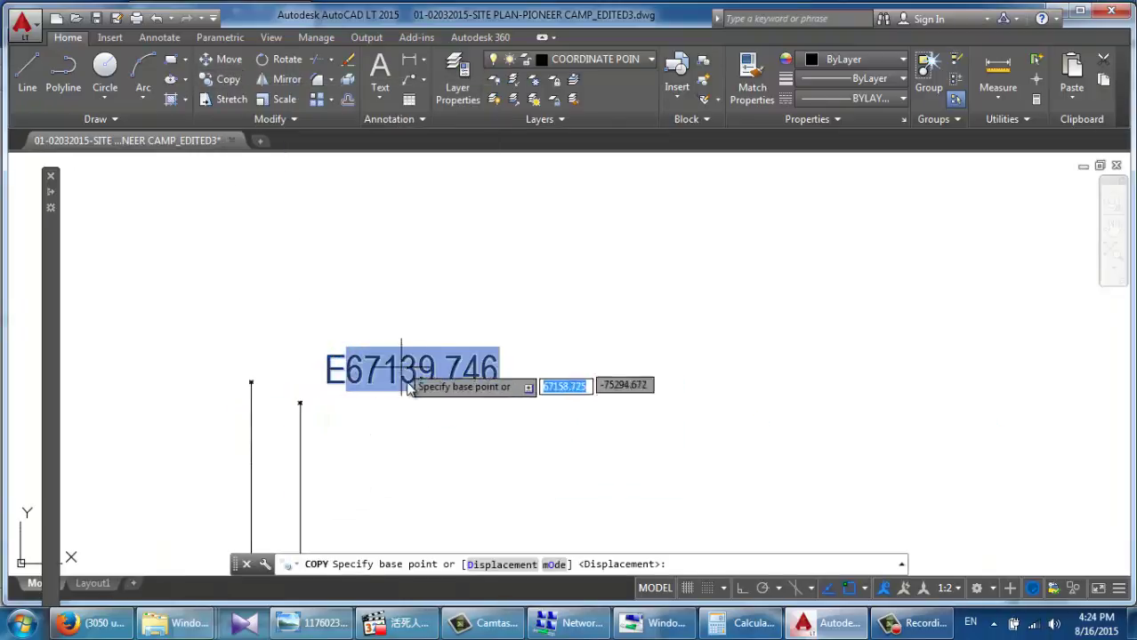
pyautogui.click(360, 384)
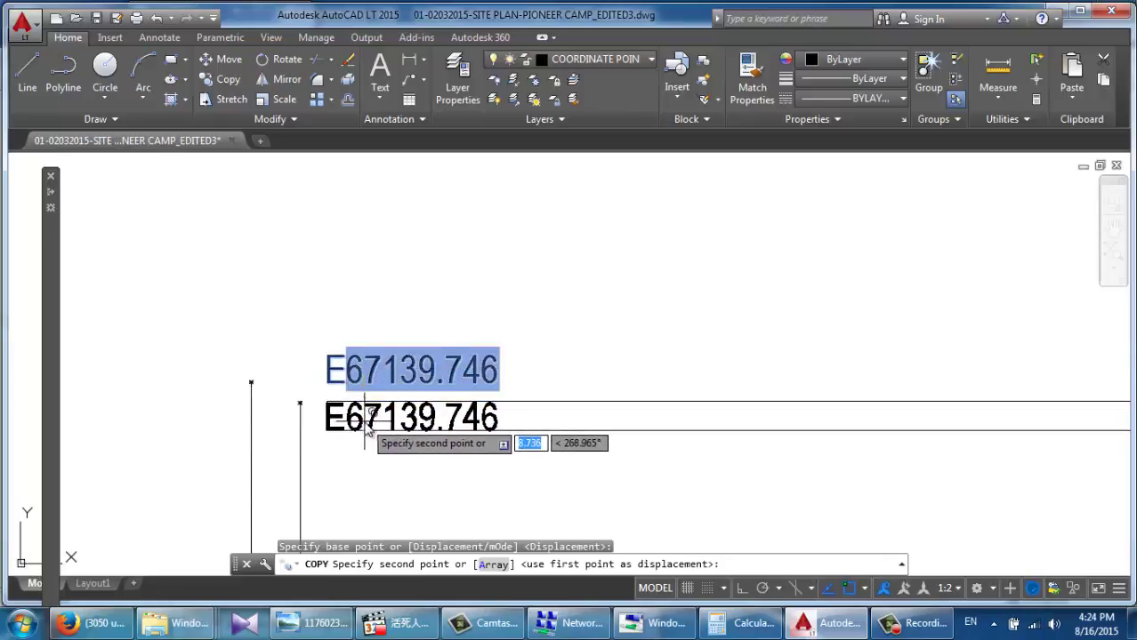
pyautogui.click(367, 427)
pyautogui.press('Escape')
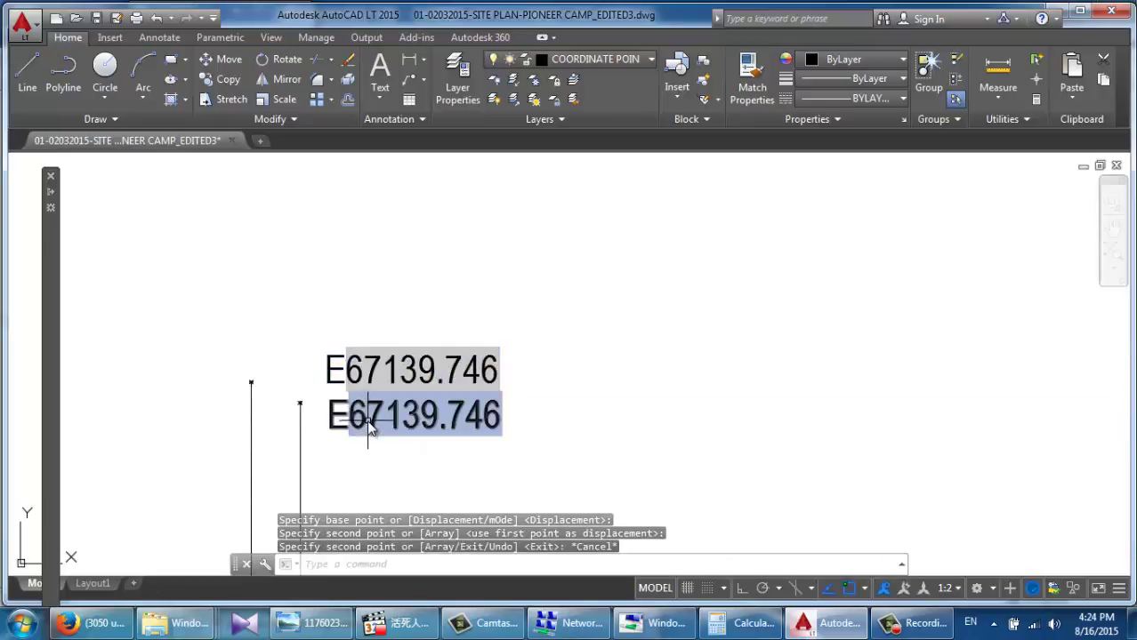
# Step: Edit the lower copy's field to show only the Y value of the Position property, re-picking the point on the line nearest the text
pyautogui.doubleClick(367, 425)
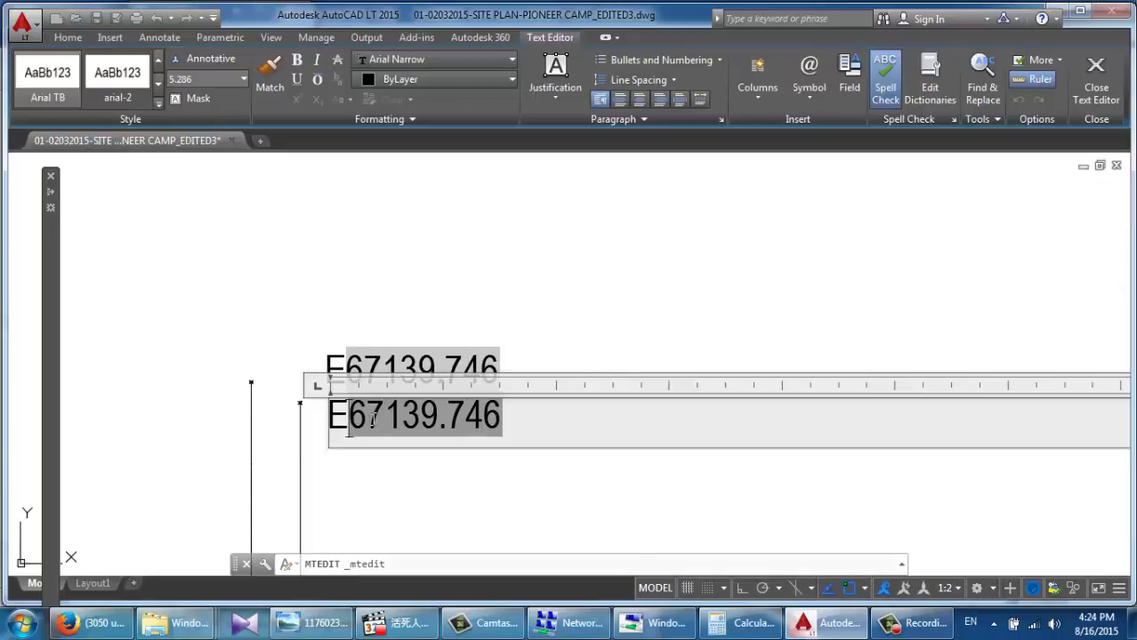
pyautogui.rightClick(373, 422)
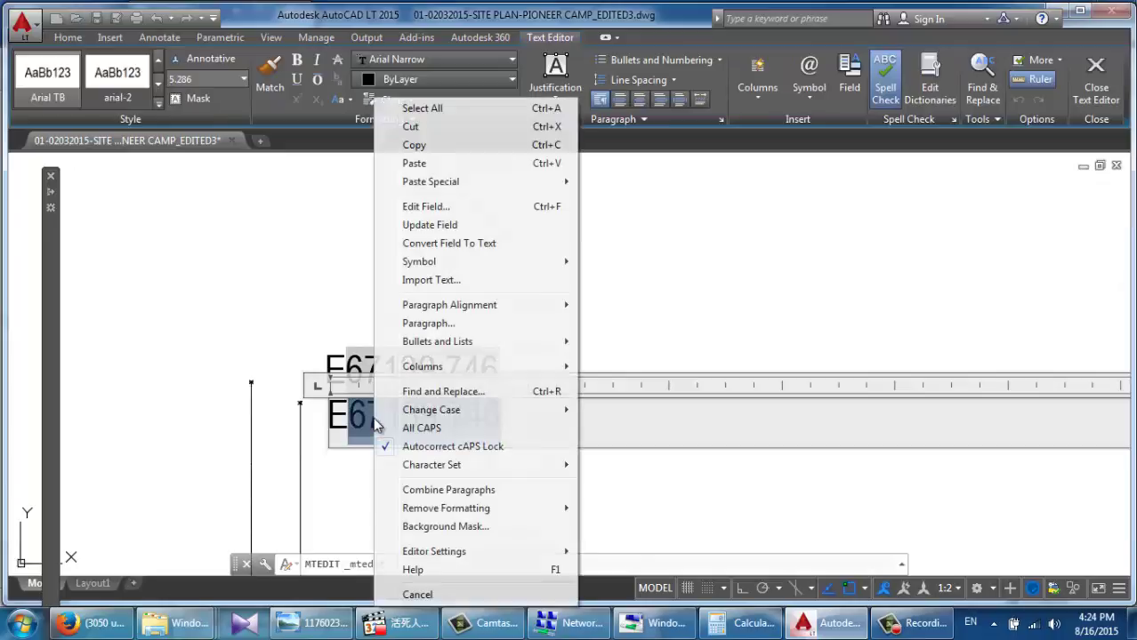
pyautogui.click(425, 206)
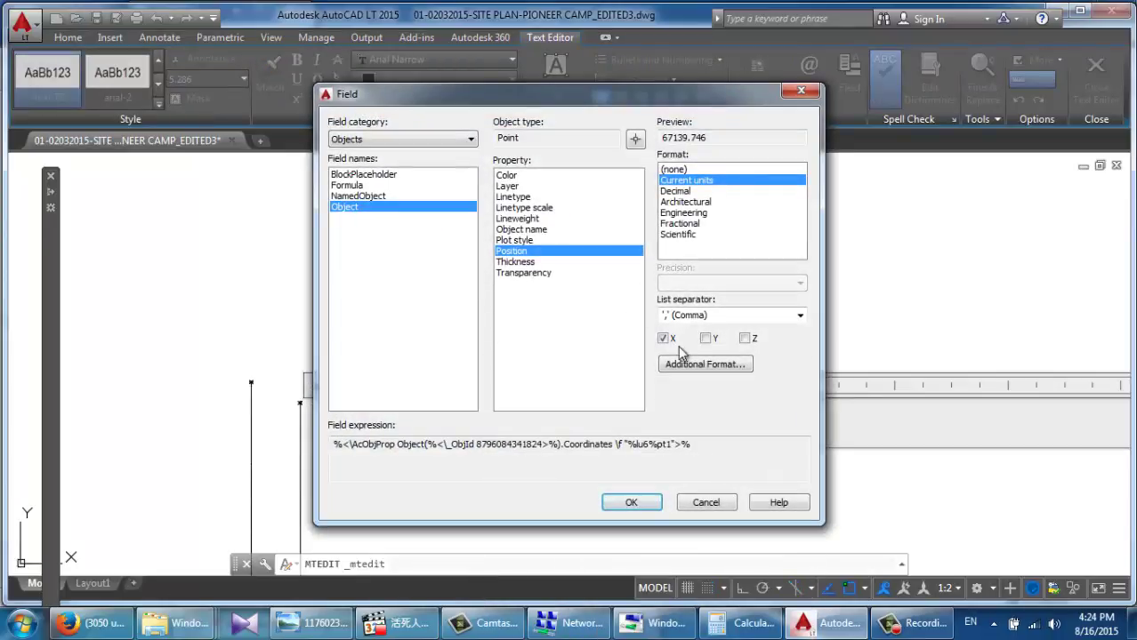
pyautogui.click(663, 339)
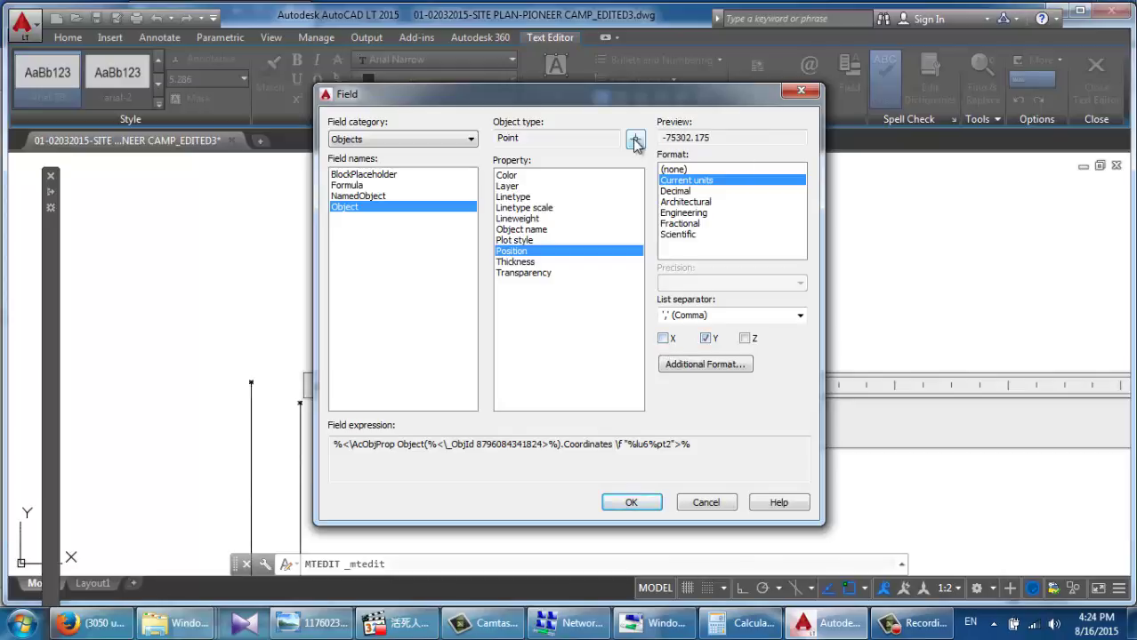
pyautogui.click(636, 140)
pyautogui.scroll(5, 304, 418)
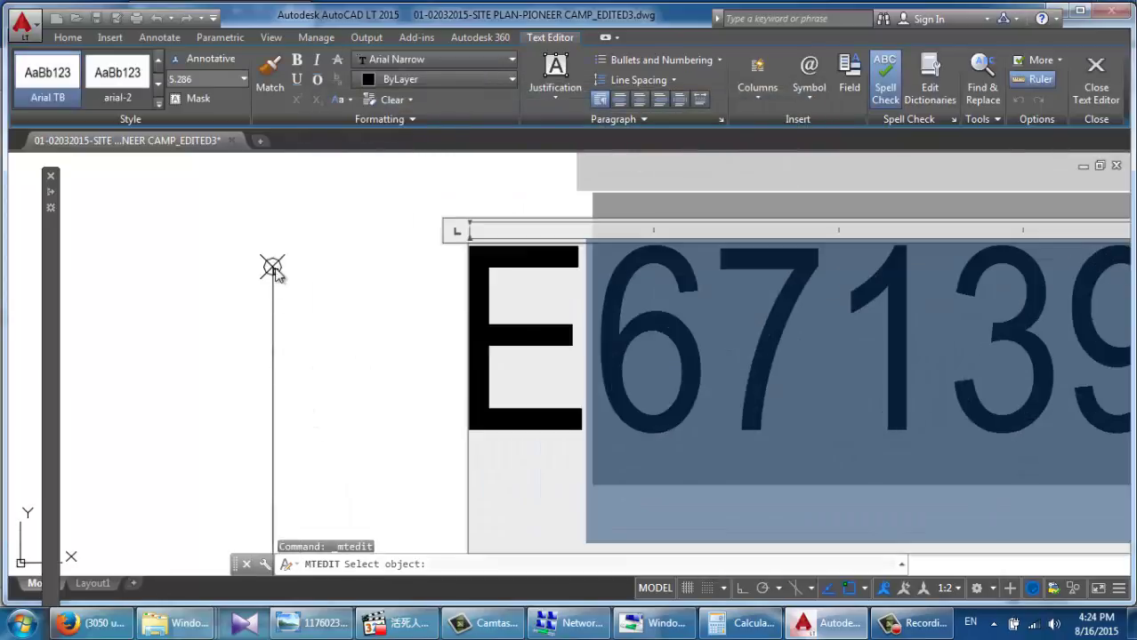
pyautogui.click(273, 267)
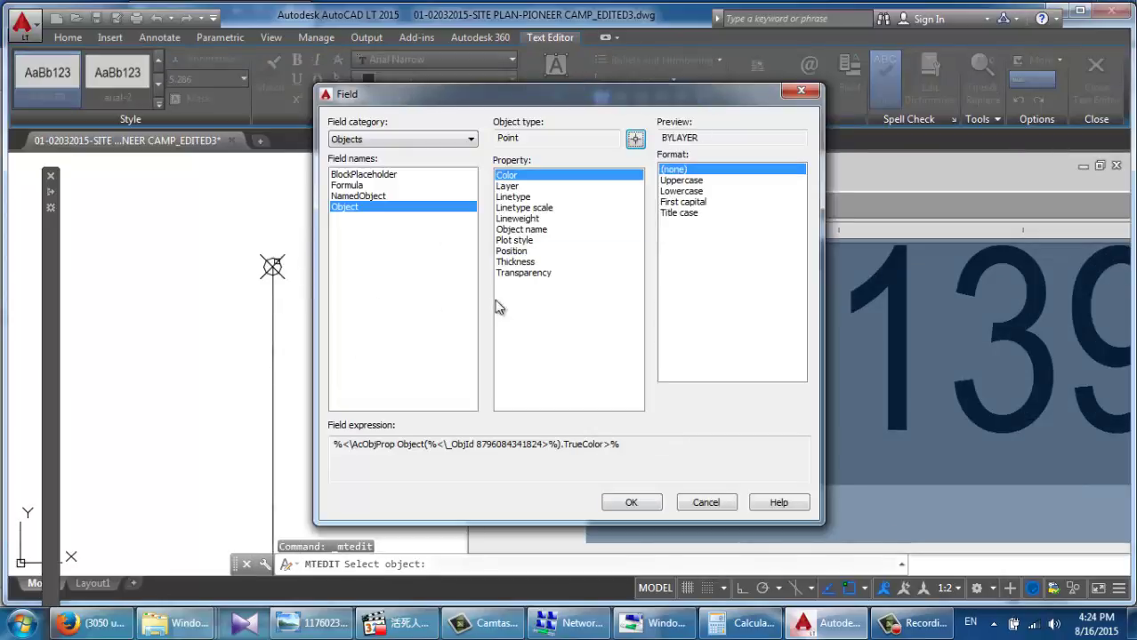
pyautogui.click(523, 251)
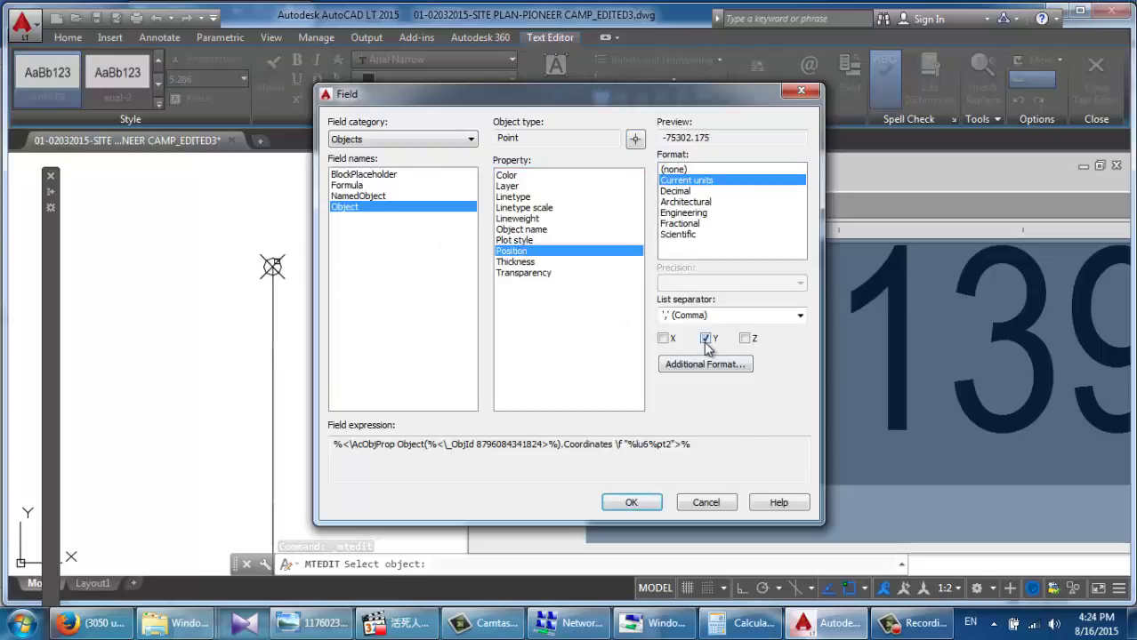
pyautogui.click(631, 504)
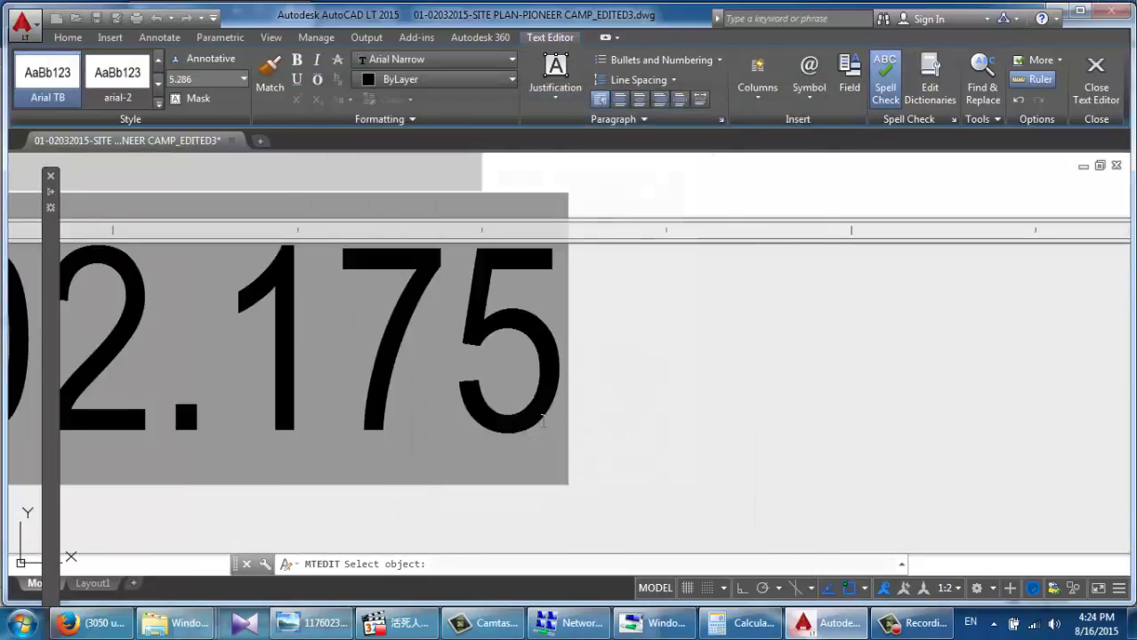
pyautogui.scroll(-5, 688, 370)
pyautogui.click(642, 439)
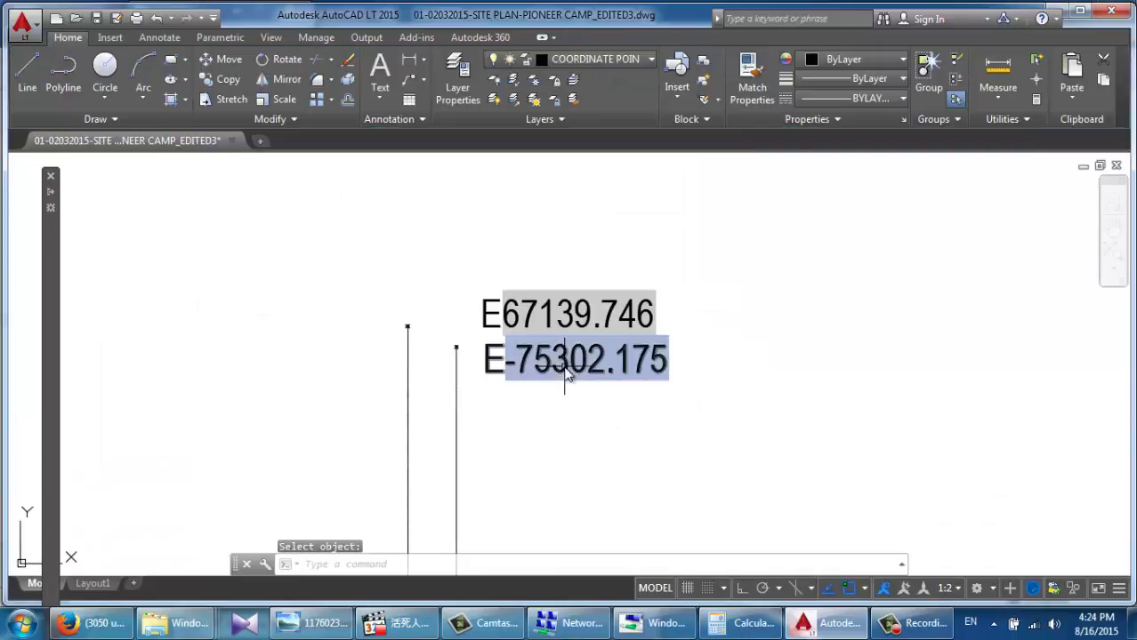
# Step: Replace the "E" prefix of the lower coordinate text with "N" and close the text editor
pyautogui.doubleClick(499, 359)
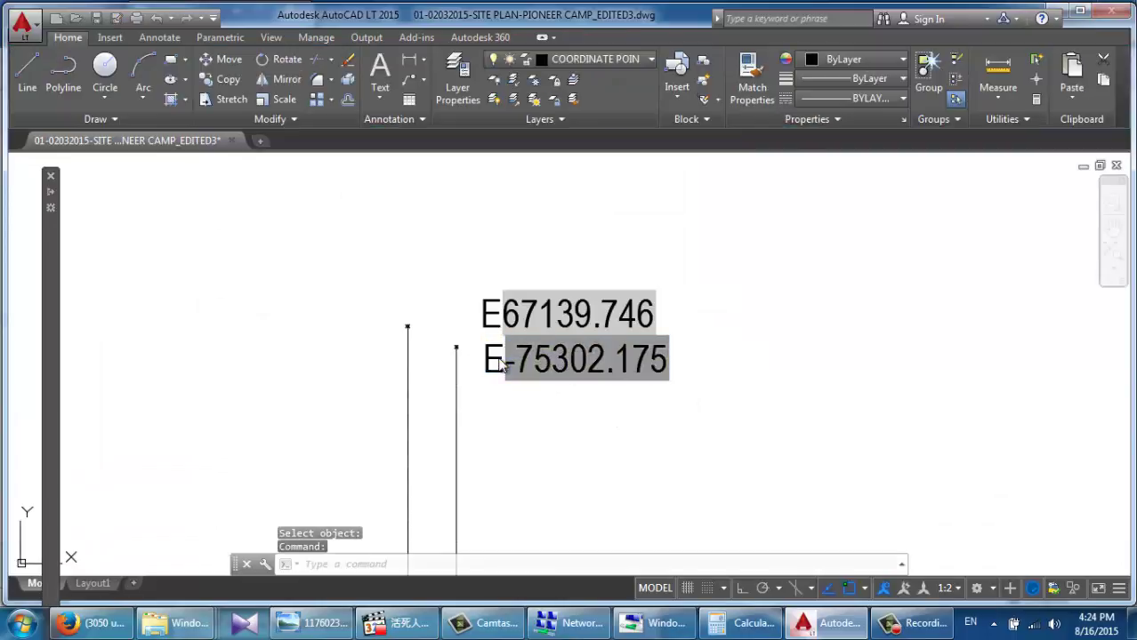
pyautogui.moveTo(503, 365); pyautogui.dragTo(480, 367)
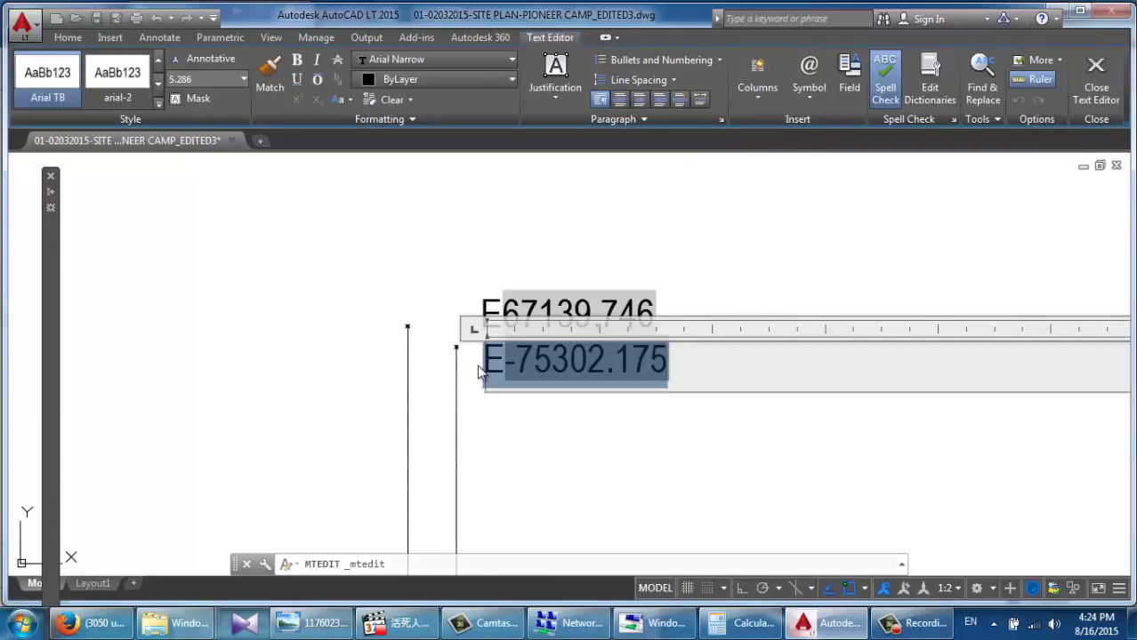
pyautogui.click(503, 359)
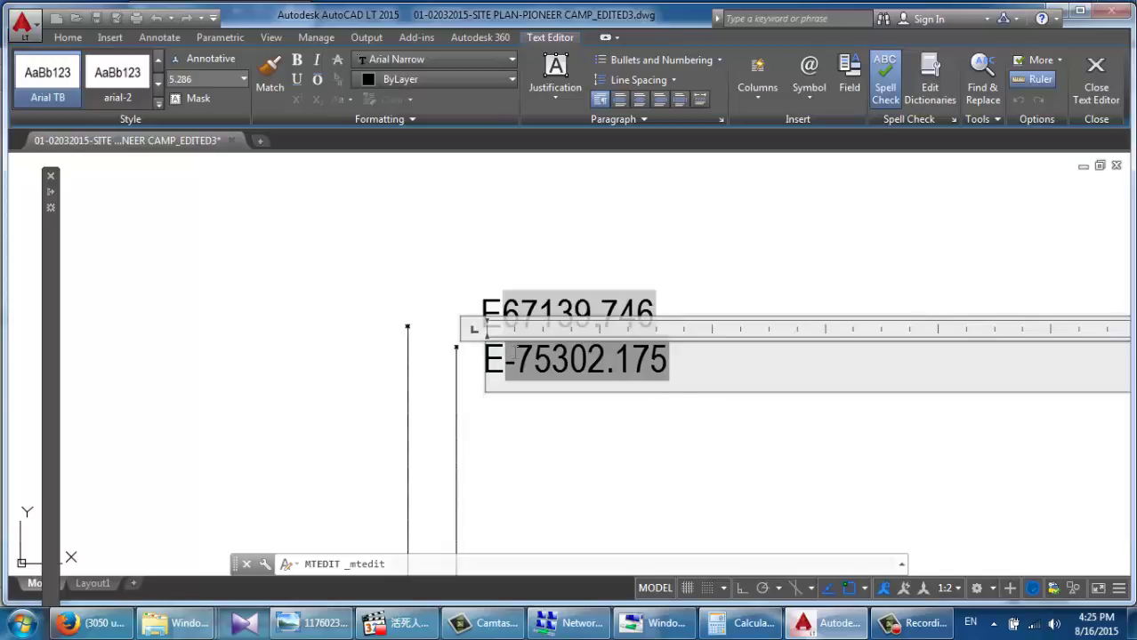
pyautogui.press('BackSpace')
pyautogui.write('N')
pyautogui.click(530, 454)
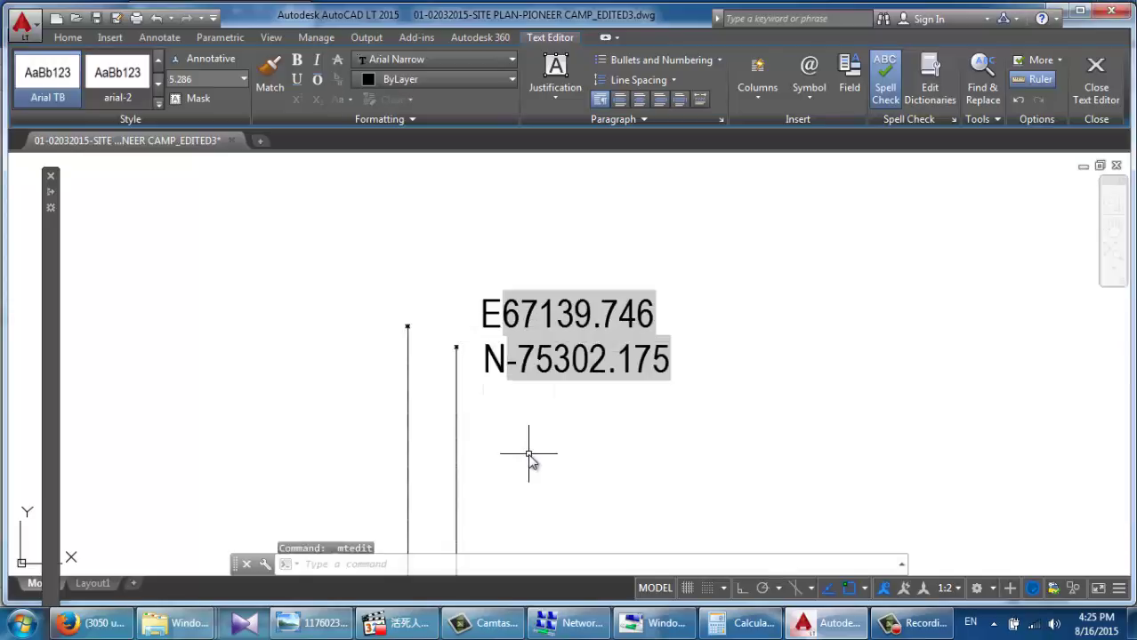
# Step: Copy the "N" coordinate text below itself to make a third line
pyautogui.scroll(2, 530, 401)
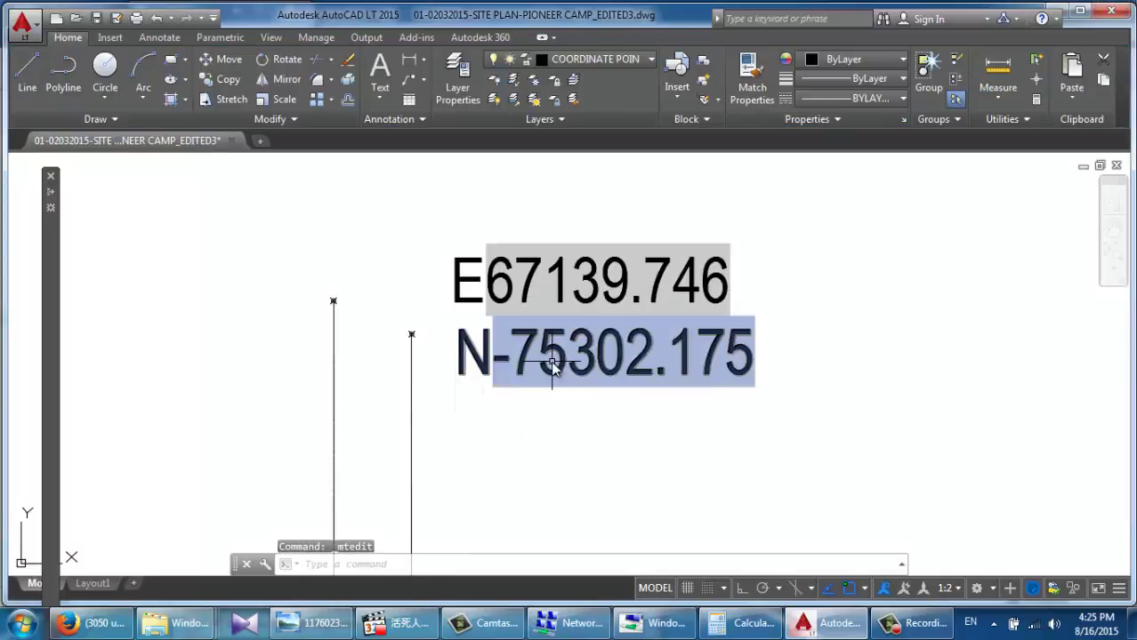
pyautogui.click(551, 370)
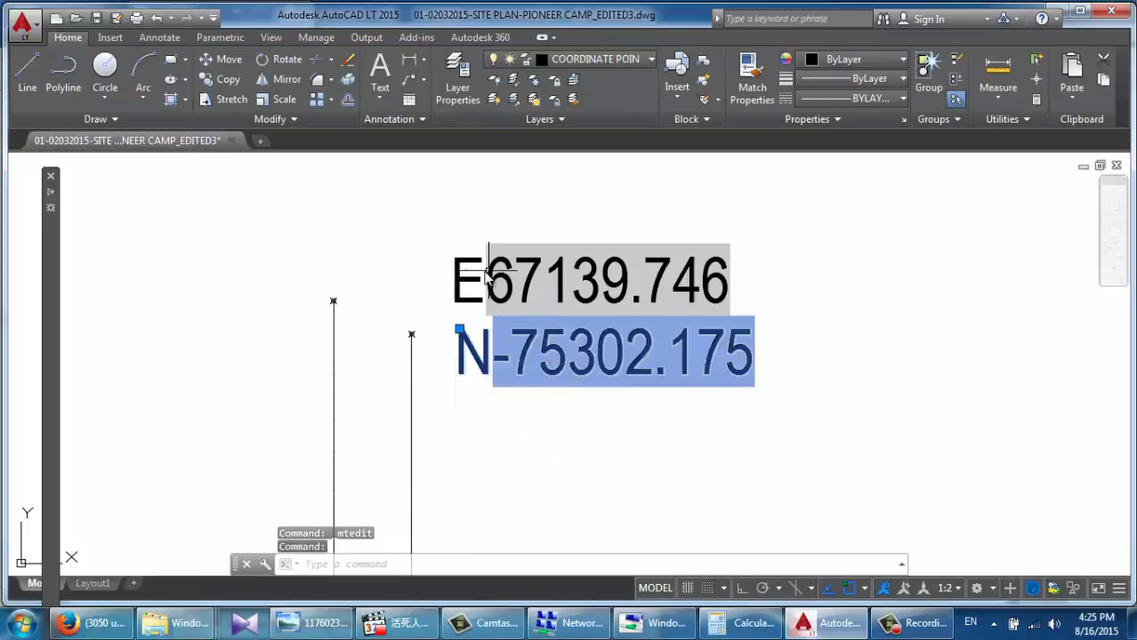
pyautogui.click(232, 78)
pyautogui.click(514, 347)
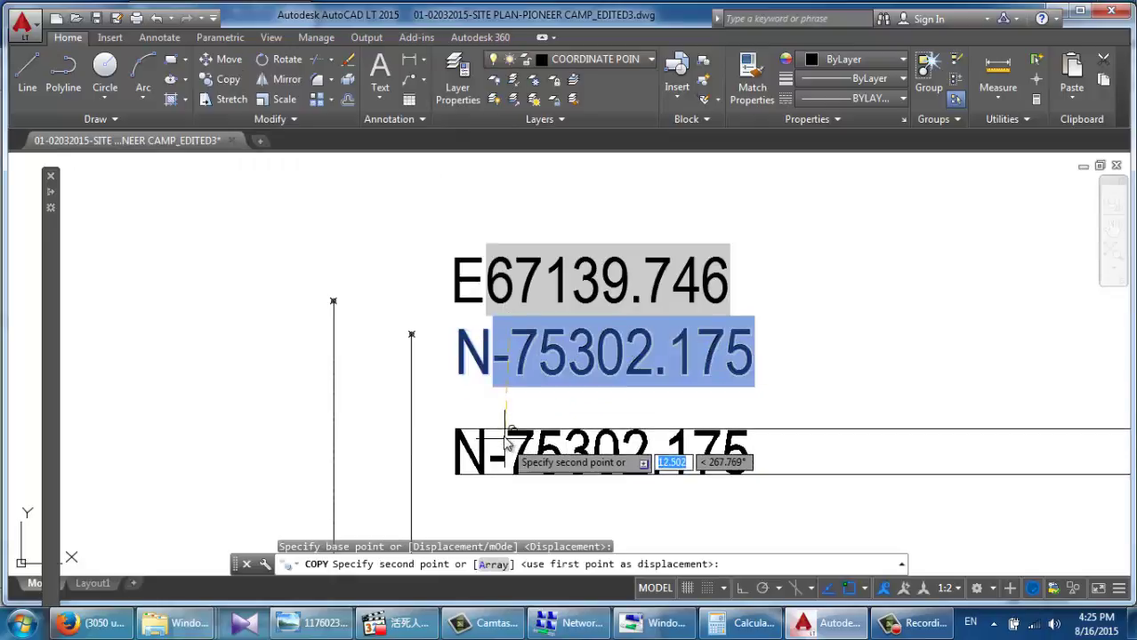
pyautogui.click(506, 424)
pyautogui.press('Escape')
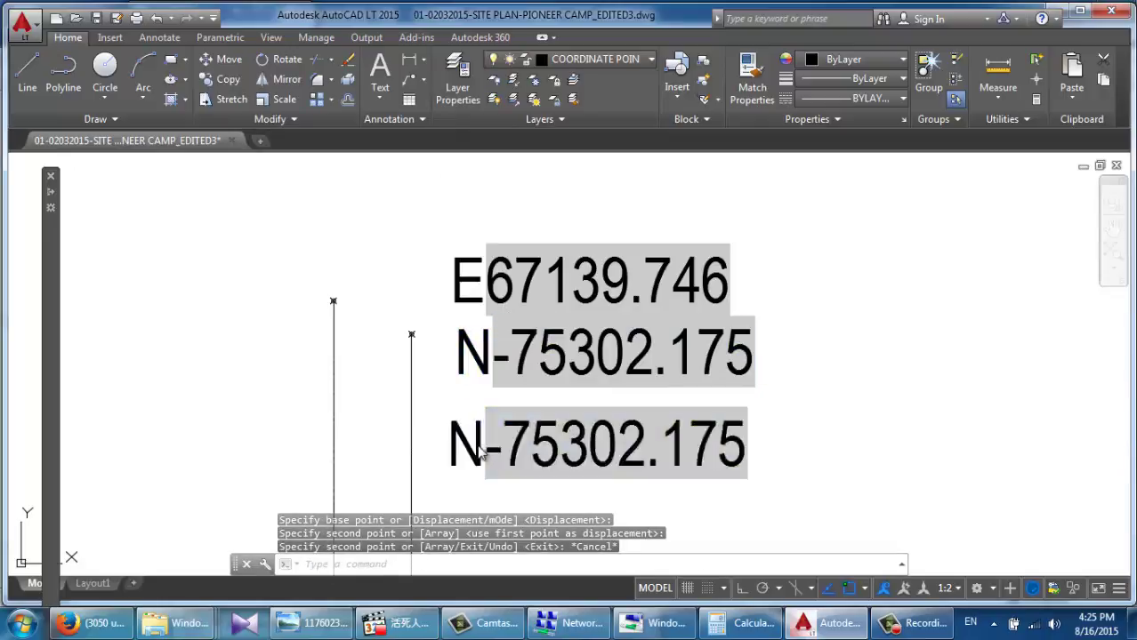
# Step: Replace the "N" prefix of the third coordinate text with "EL" and close the text editor
pyautogui.doubleClick(487, 450)
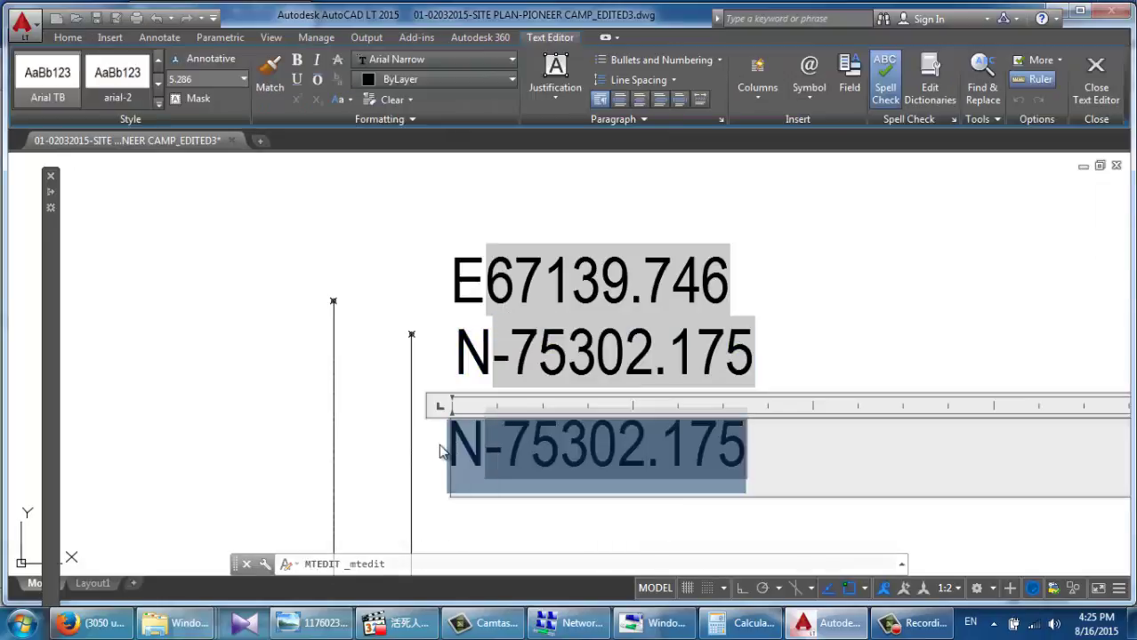
pyautogui.click(442, 451)
pyautogui.click(481, 449)
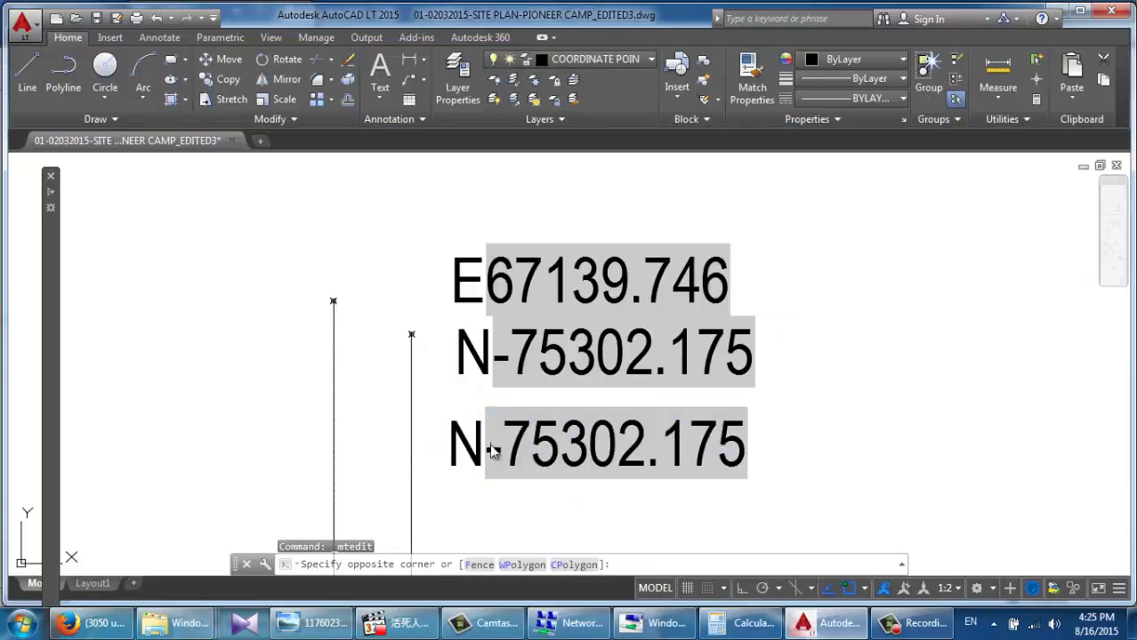
pyautogui.click(507, 442)
pyautogui.doubleClick(508, 442)
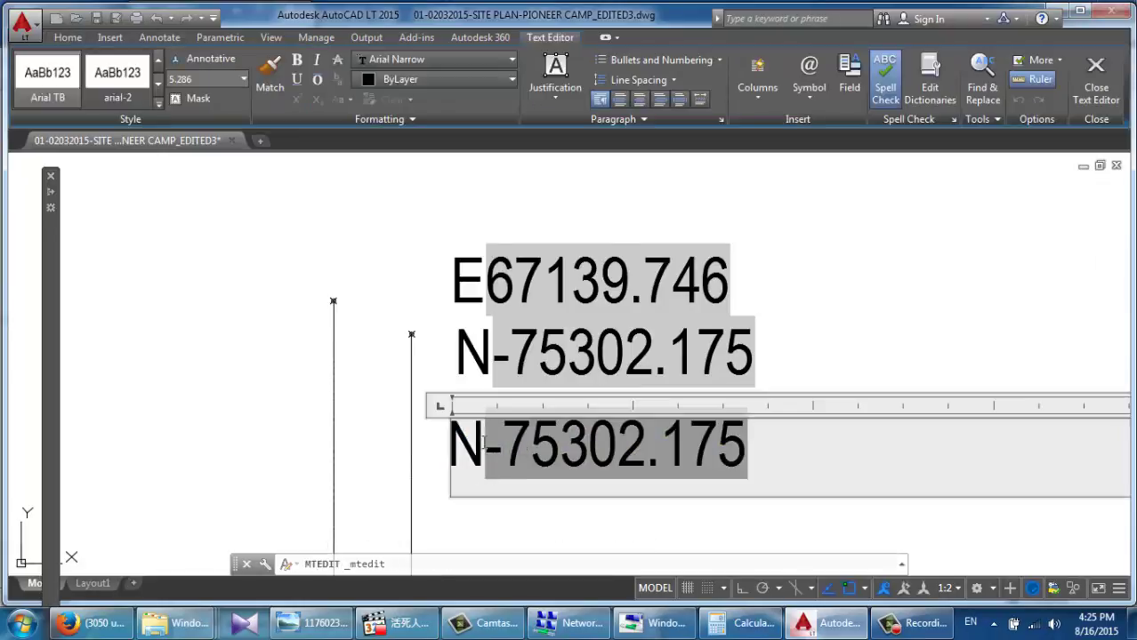
pyautogui.press('BackSpace')
pyautogui.write('EL')
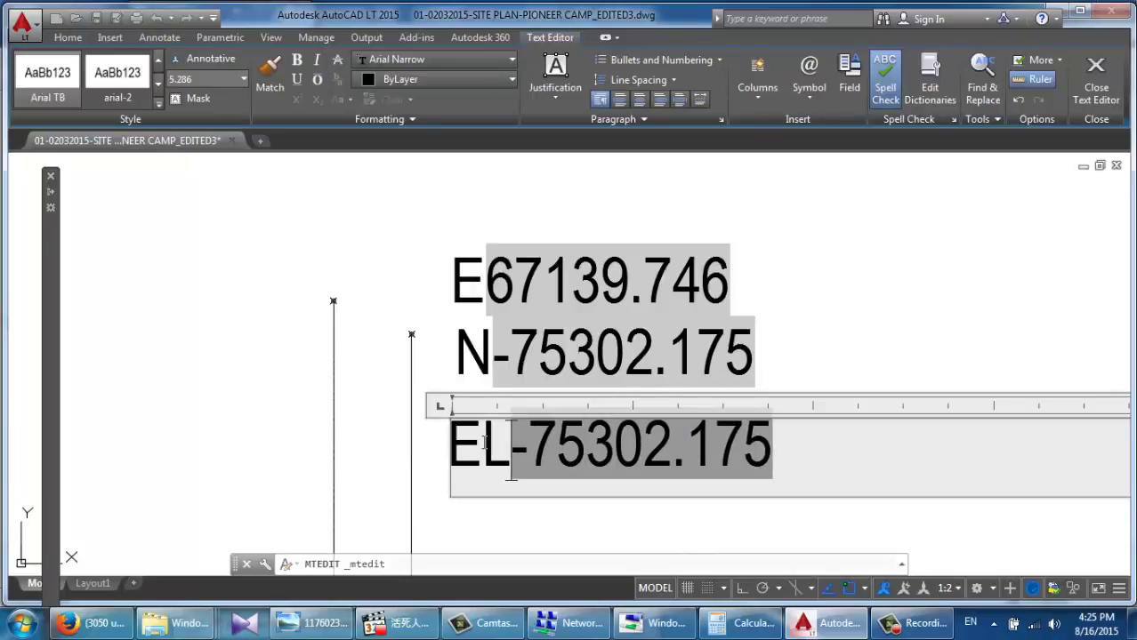
pyautogui.click(637, 524)
# Step: Edit the field in the "EL" text to show only the Z value of the point's position
pyautogui.click(612, 480)
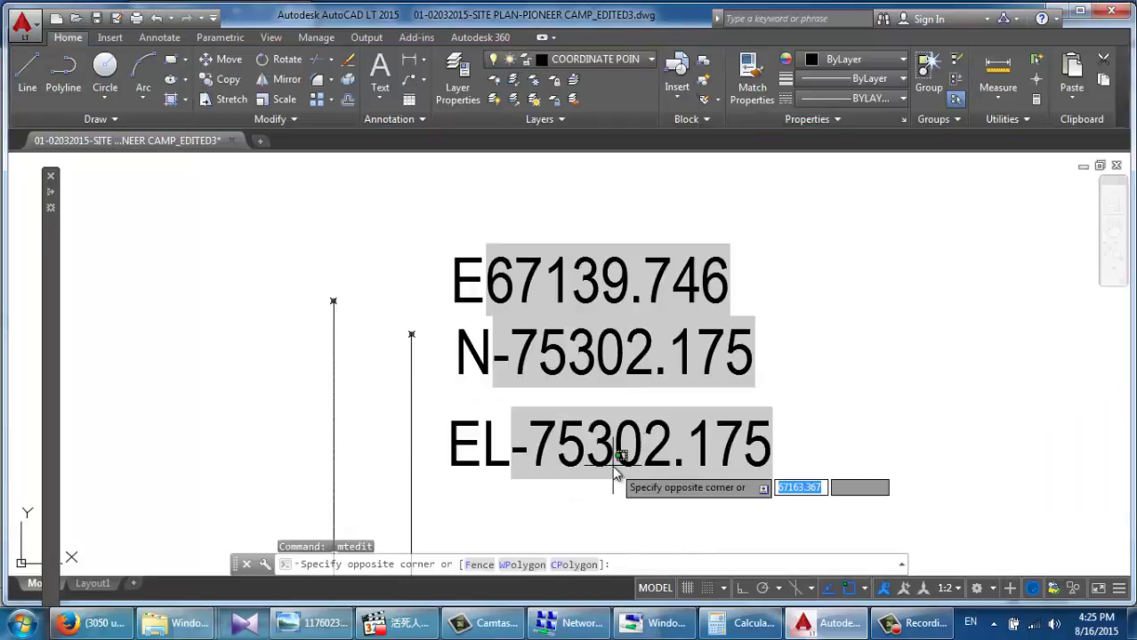
pyautogui.click(620, 456)
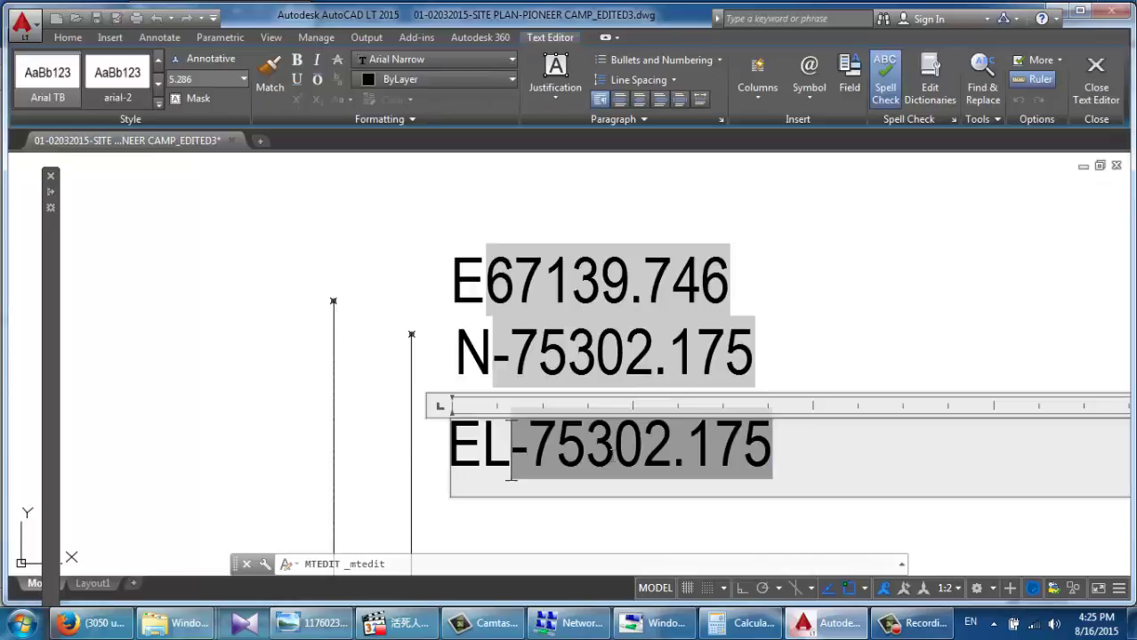
pyautogui.moveTo(510, 454); pyautogui.dragTo(772, 453)
pyautogui.rightClick(614, 454)
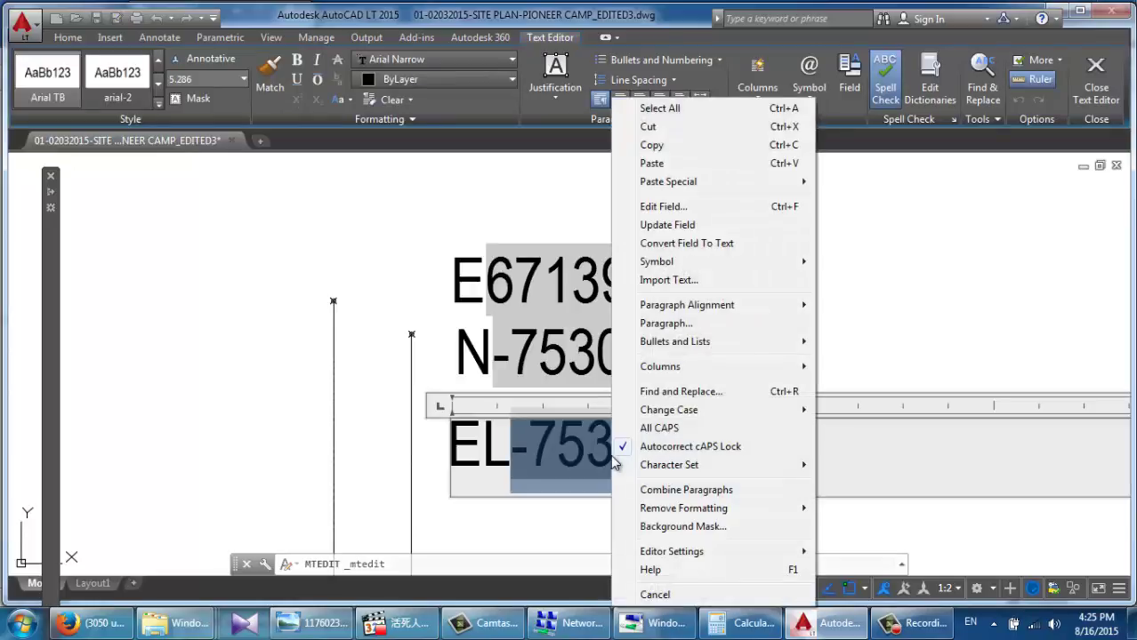
pyautogui.click(664, 206)
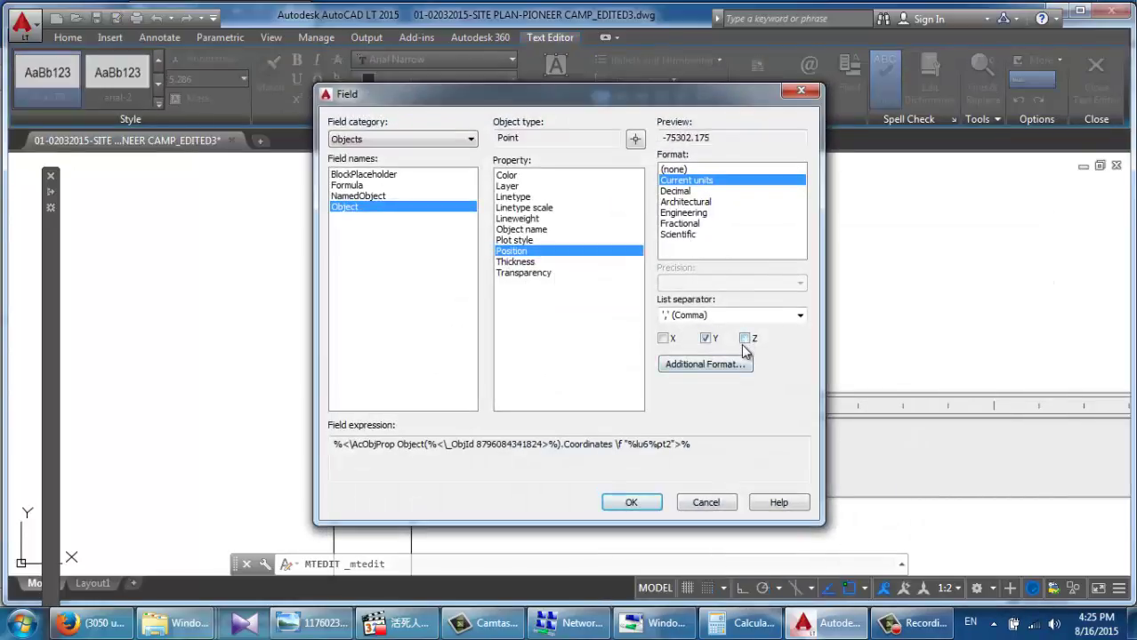
pyautogui.click(632, 503)
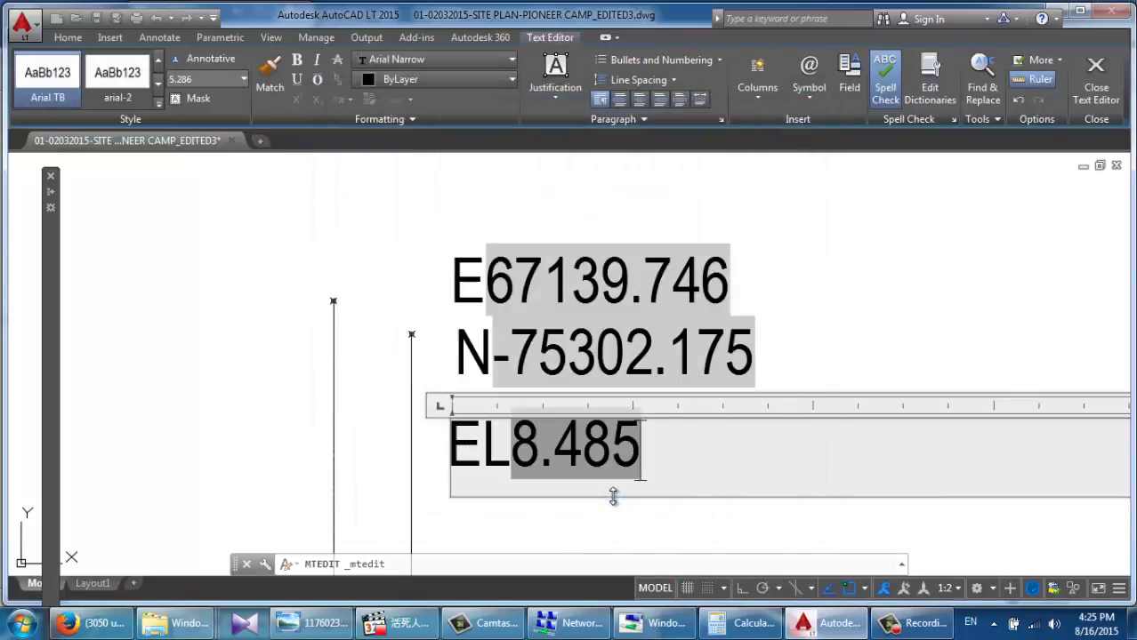
pyautogui.doubleClick(537, 458)
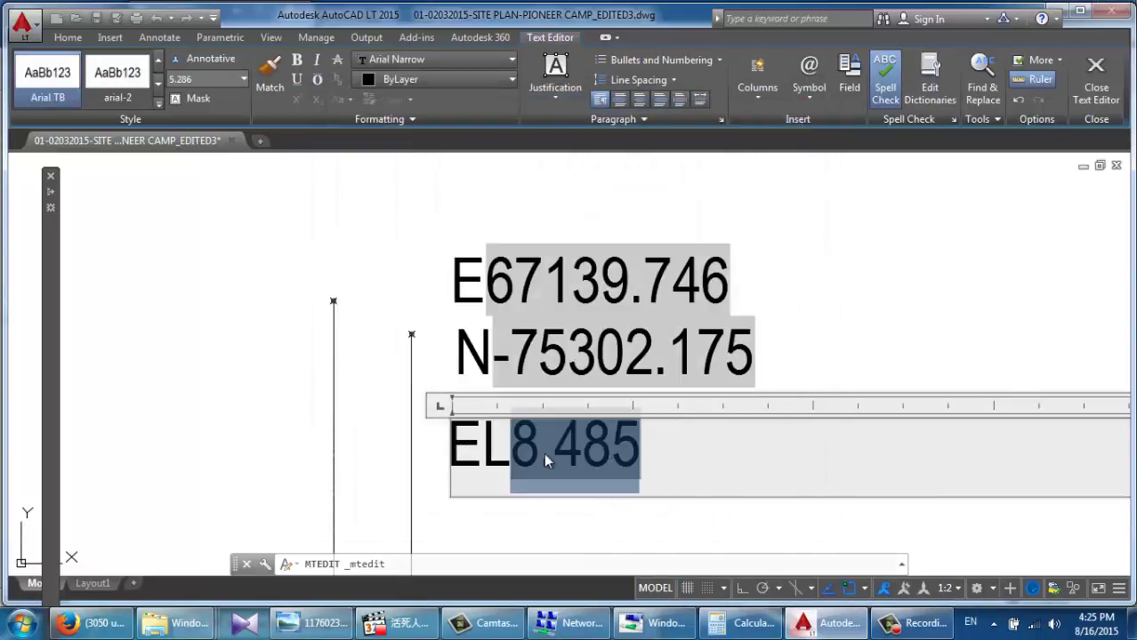
# Step: Relink the "EL" text's field to the point's Position, keep only the Z value, and close the text editor
pyautogui.click(636, 140)
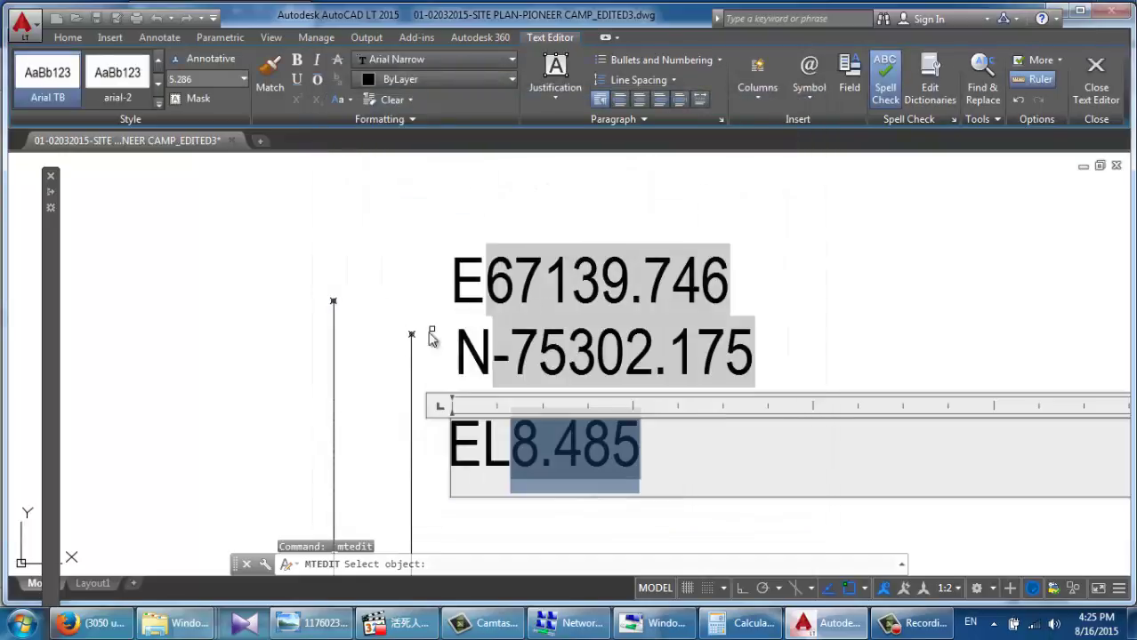
pyautogui.scroll(5, 449, 325)
pyautogui.click(448, 317)
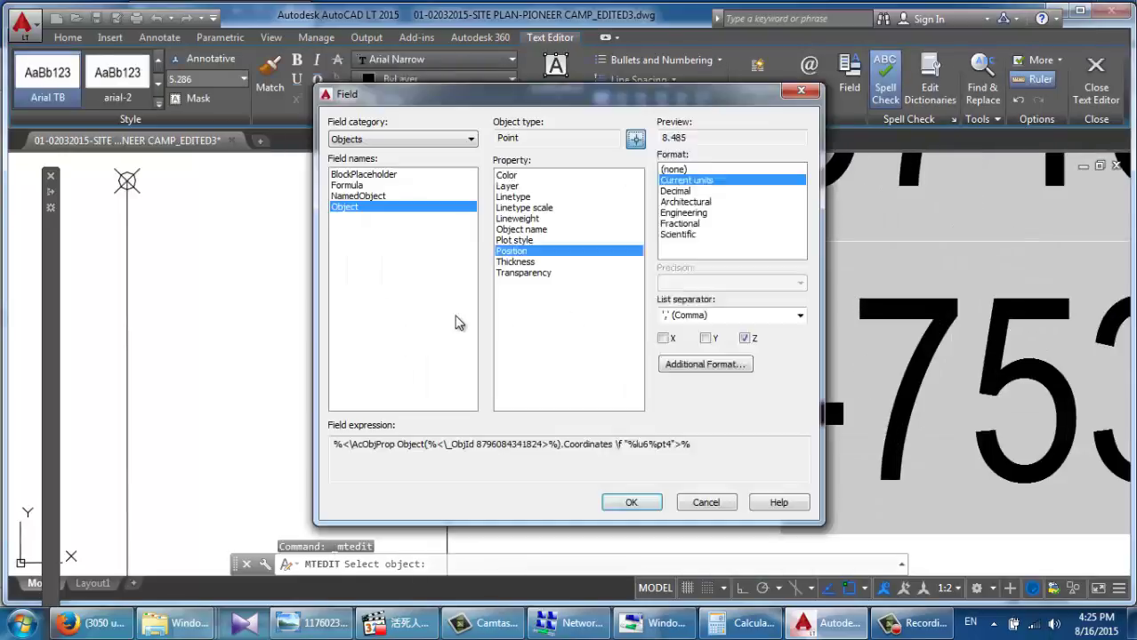
pyautogui.click(538, 252)
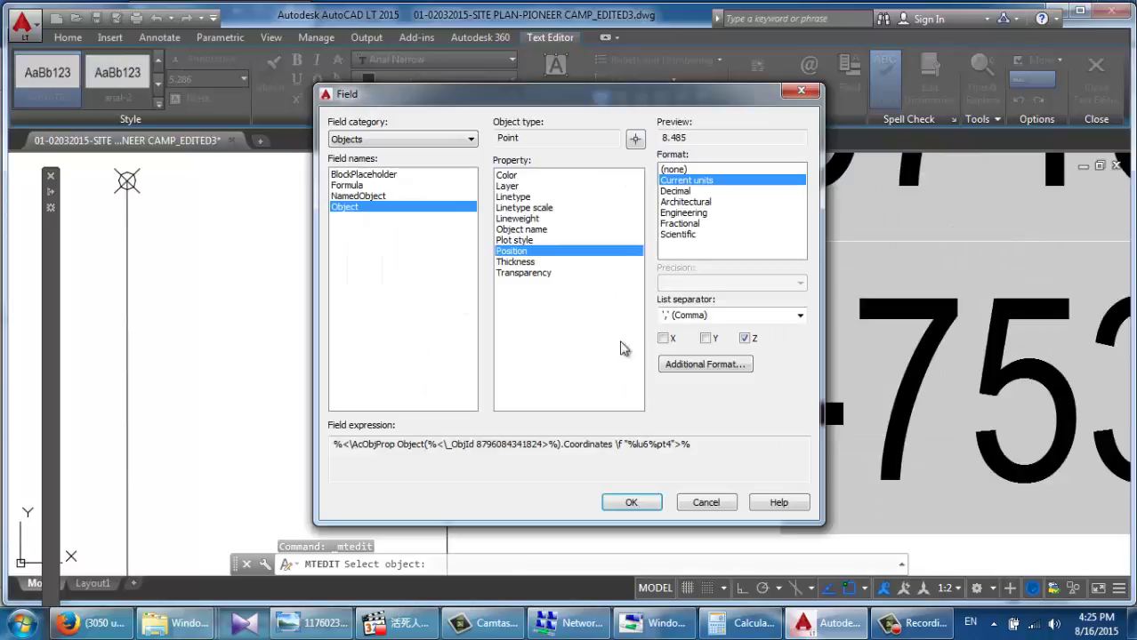
pyautogui.click(633, 501)
pyautogui.click(533, 399)
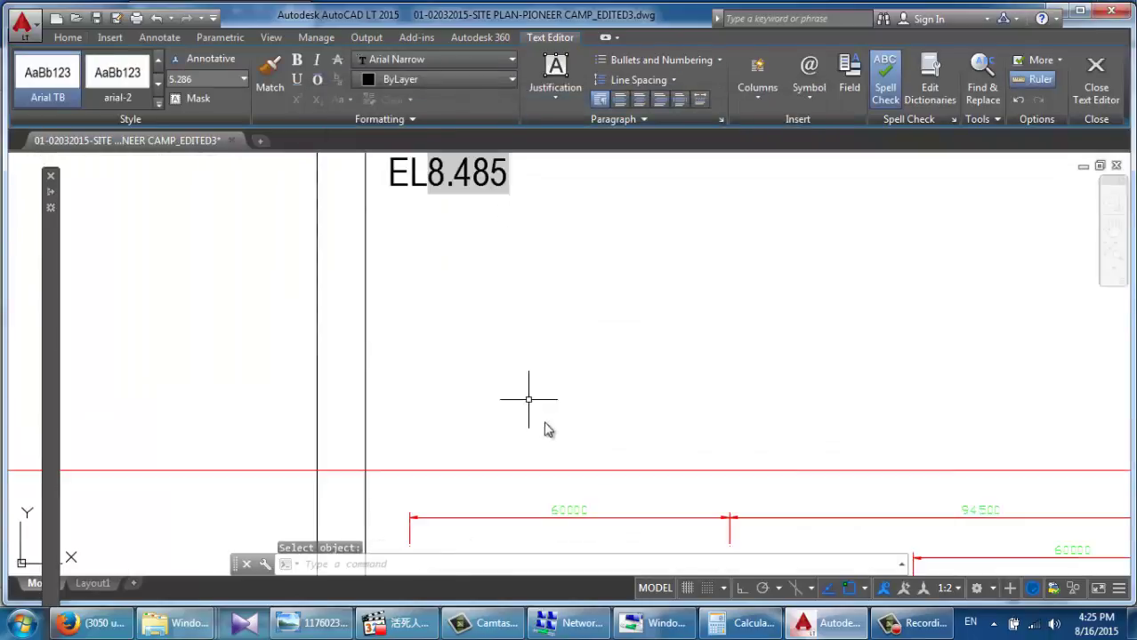
pyautogui.scroll(2, 498, 178)
pyautogui.scroll(-3, 524, 182)
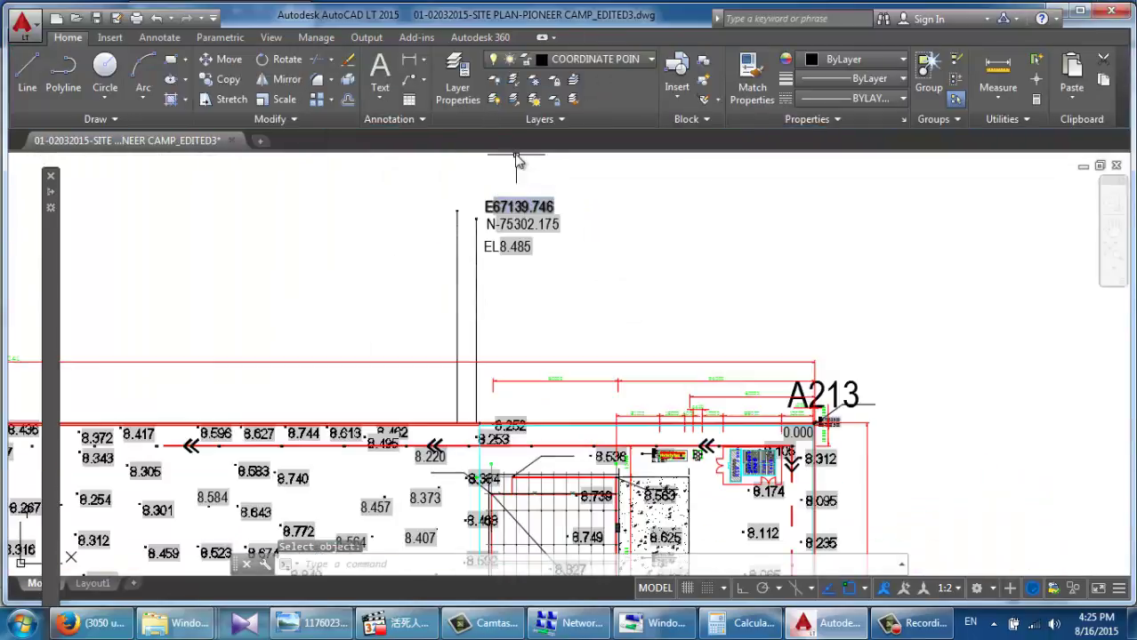
# Step: Copy the labelled point with its "E" and "N" texts to the end of the upper leader line east of the Proposed Warehouse
pyautogui.scroll(3, 520, 178)
pyautogui.click(655, 357)
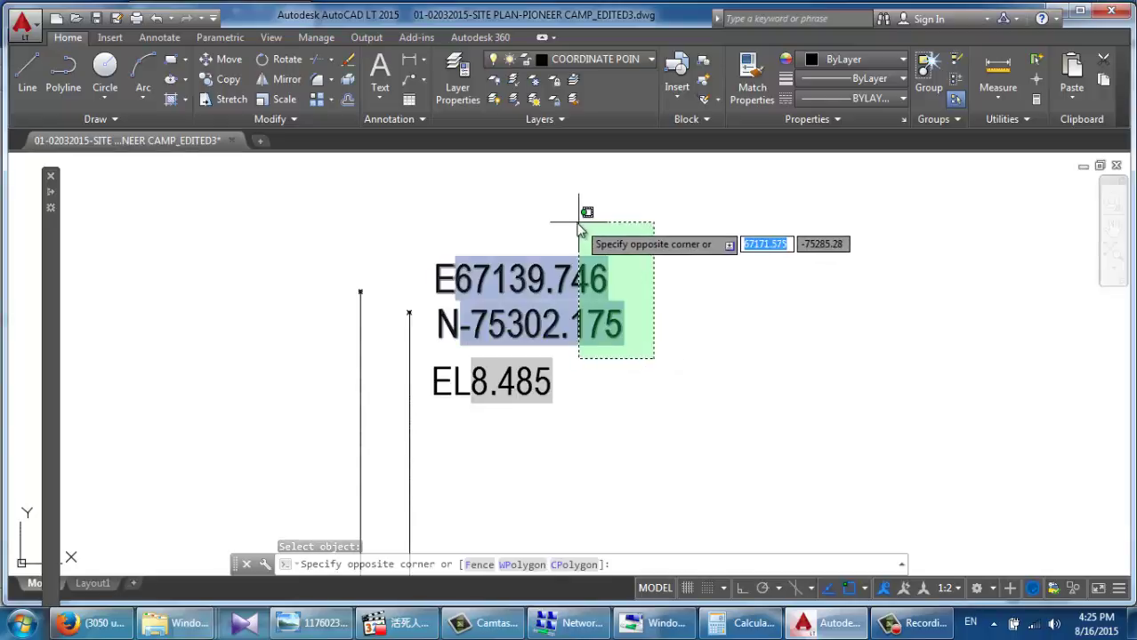
pyautogui.click(566, 220)
pyautogui.scroll(5, 408, 304)
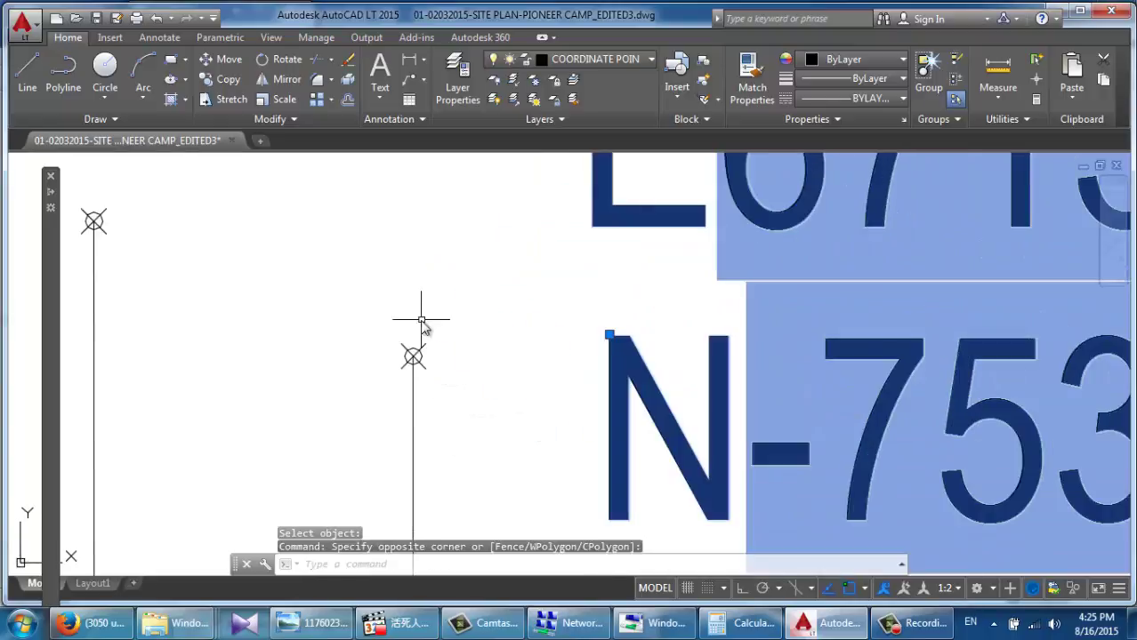
pyautogui.click(424, 357)
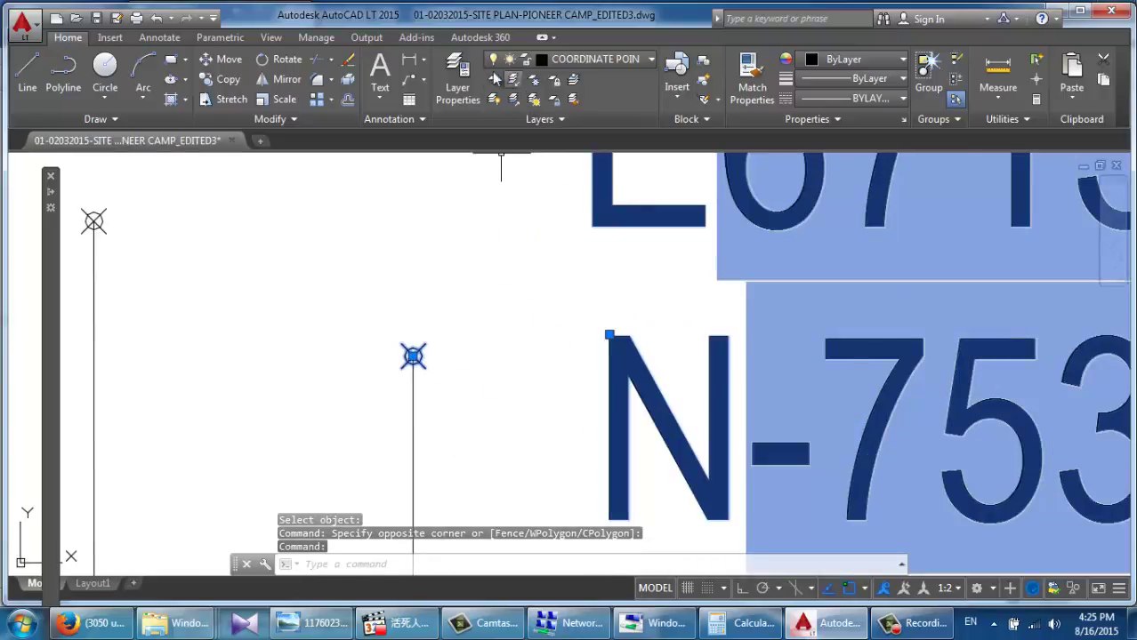
pyautogui.click(223, 79)
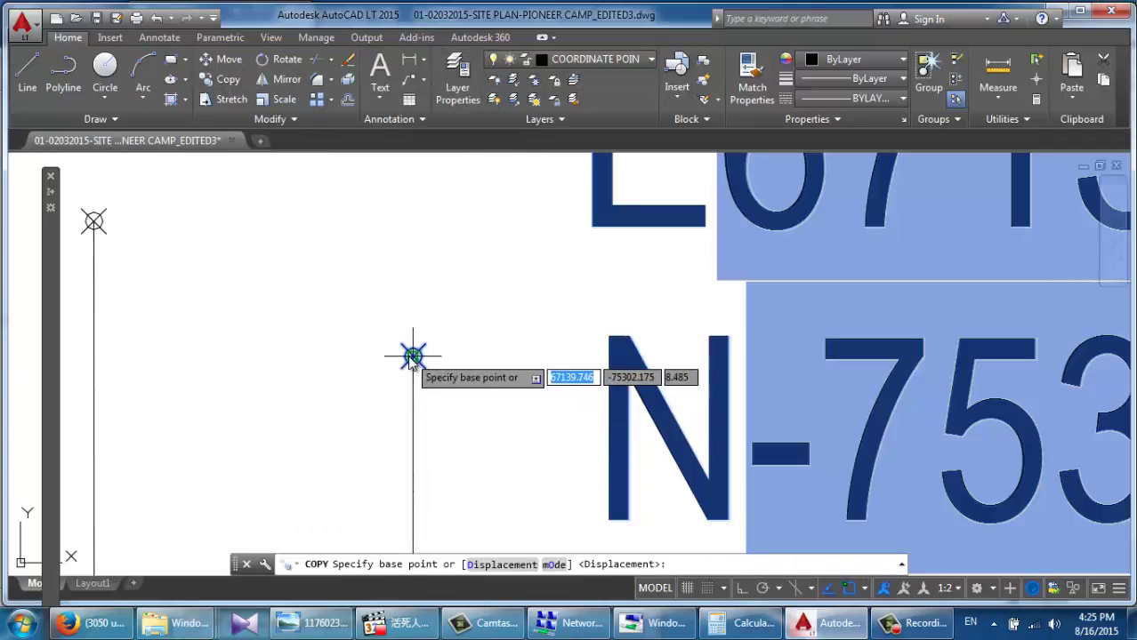
pyautogui.click(412, 355)
pyautogui.scroll(-2, 455, 218)
pyautogui.scroll(-3, 458, 228)
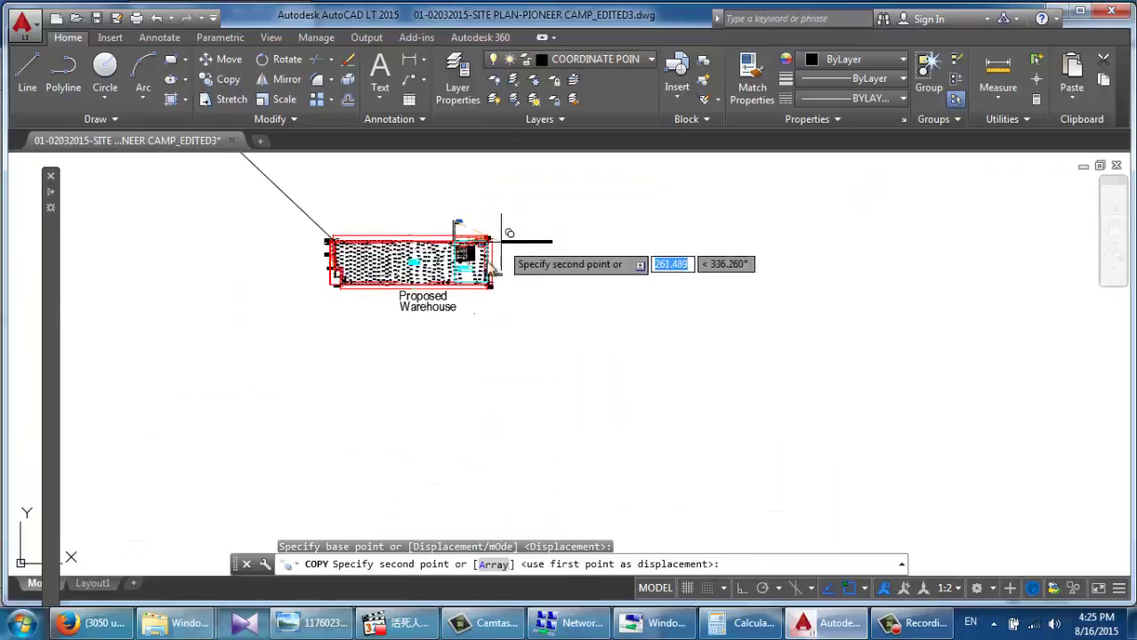
pyautogui.scroll(10, 578, 249)
pyautogui.moveTo(587, 256); pyautogui.dragTo(527, 236, button='middle')
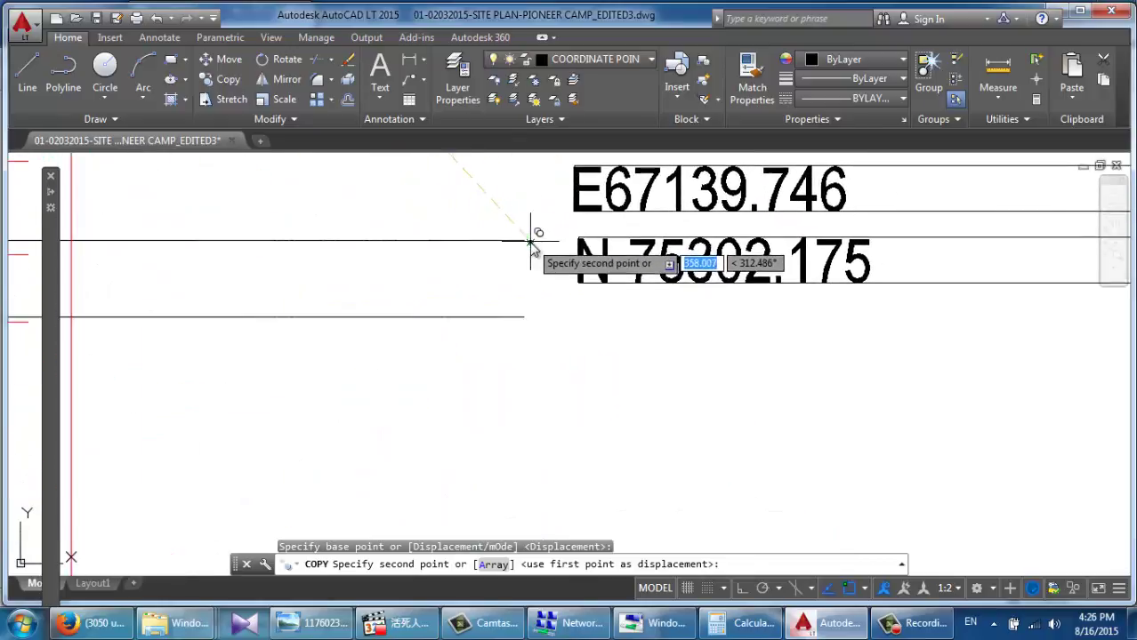
pyautogui.scroll(5, 530, 235)
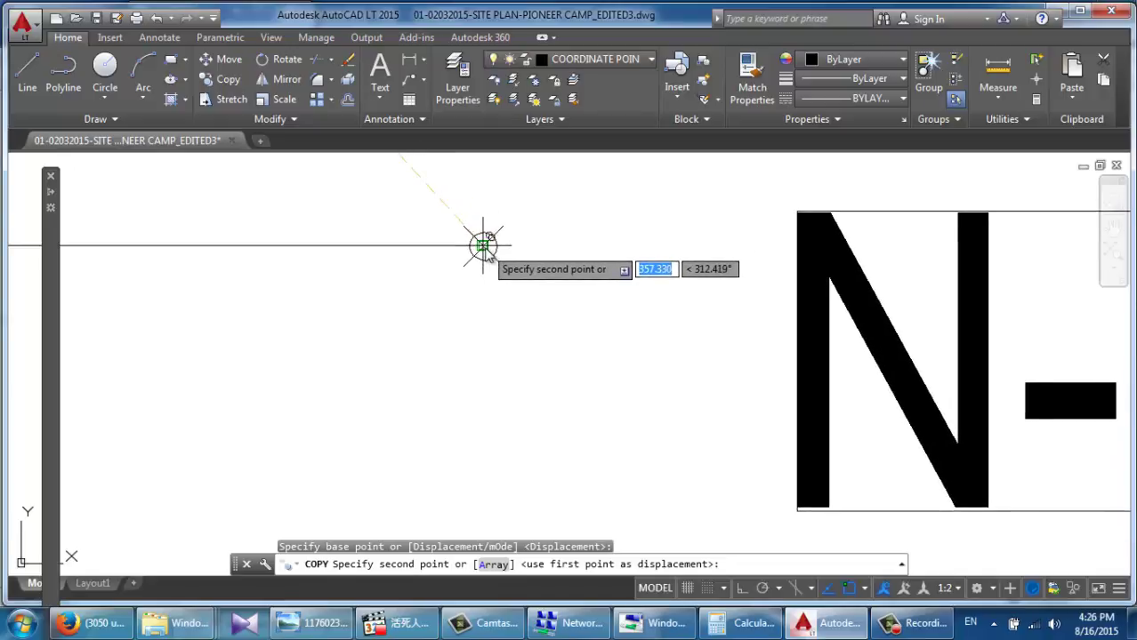
pyautogui.click(494, 240)
# Step: Place nine more copies of the point and its "E" and "N" texts scattered in the empty area east of the warehouse
pyautogui.scroll(-6, 418, 298)
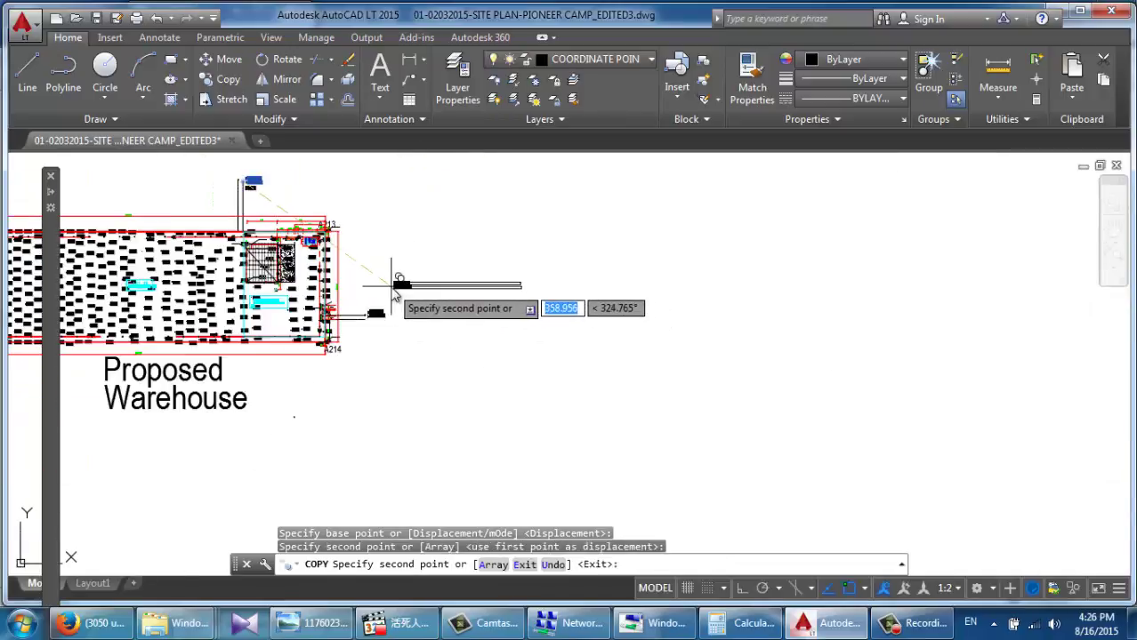
pyautogui.scroll(6, 404, 293)
pyautogui.scroll(2, 356, 413)
pyautogui.click(472, 414)
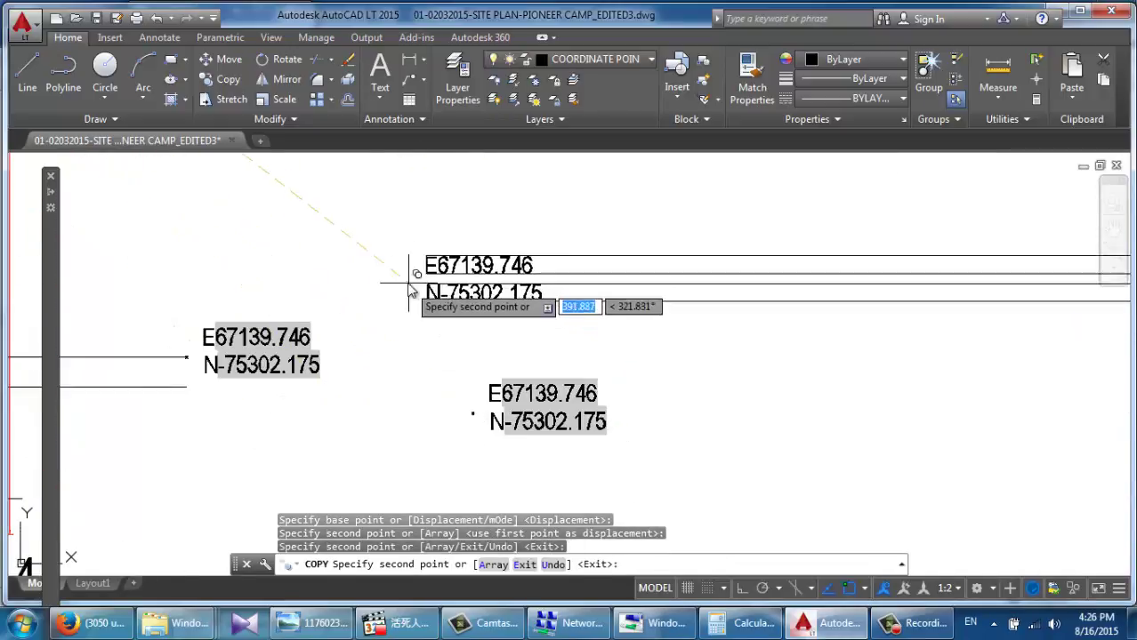
pyautogui.click(408, 282)
pyautogui.click(738, 285)
pyautogui.click(790, 441)
pyautogui.click(594, 284)
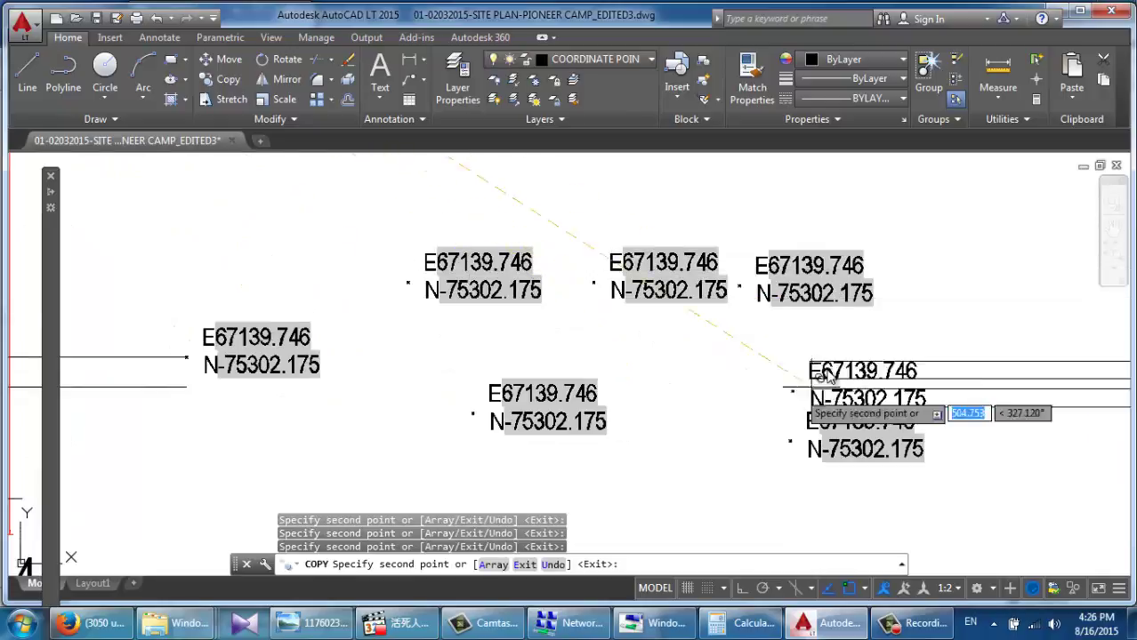
pyautogui.click(927, 283)
pyautogui.scroll(-2, 682, 350)
pyautogui.click(616, 481)
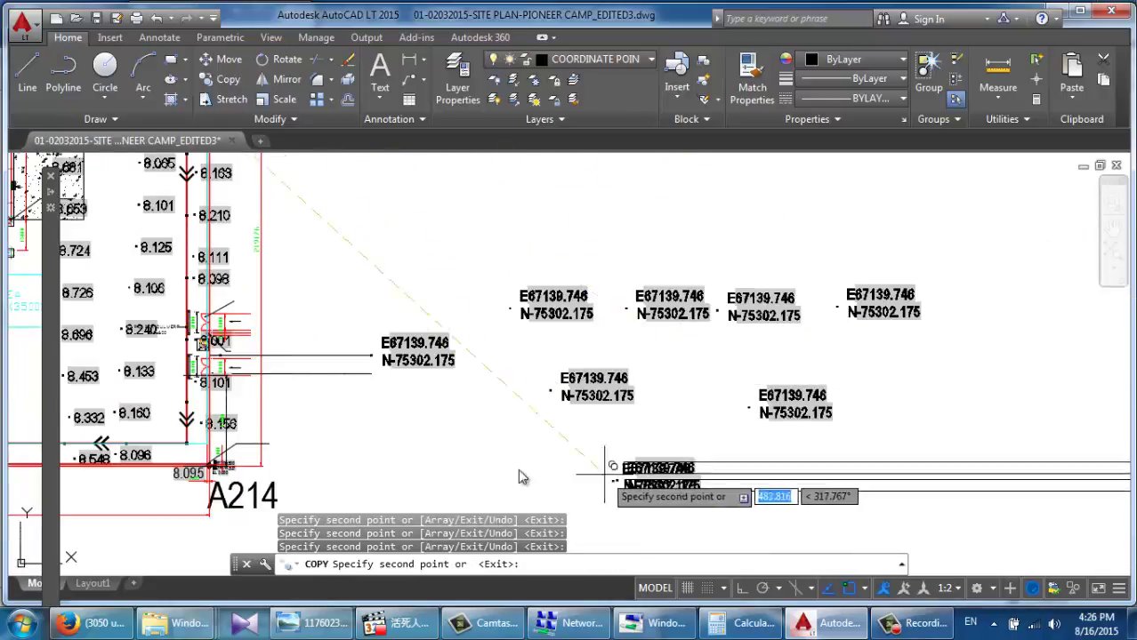
pyautogui.click(476, 454)
pyautogui.click(596, 204)
pyautogui.press('Escape')
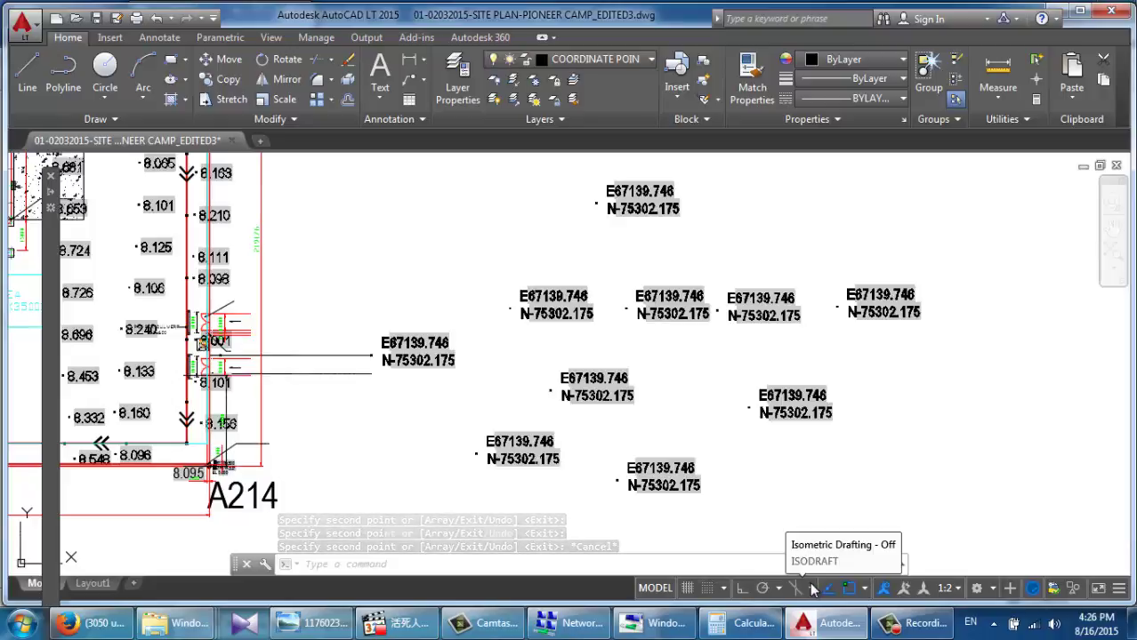
# Step: Regenerate the drawing with REGEN to update the coordinate fields of the copied points
pyautogui.write('r')
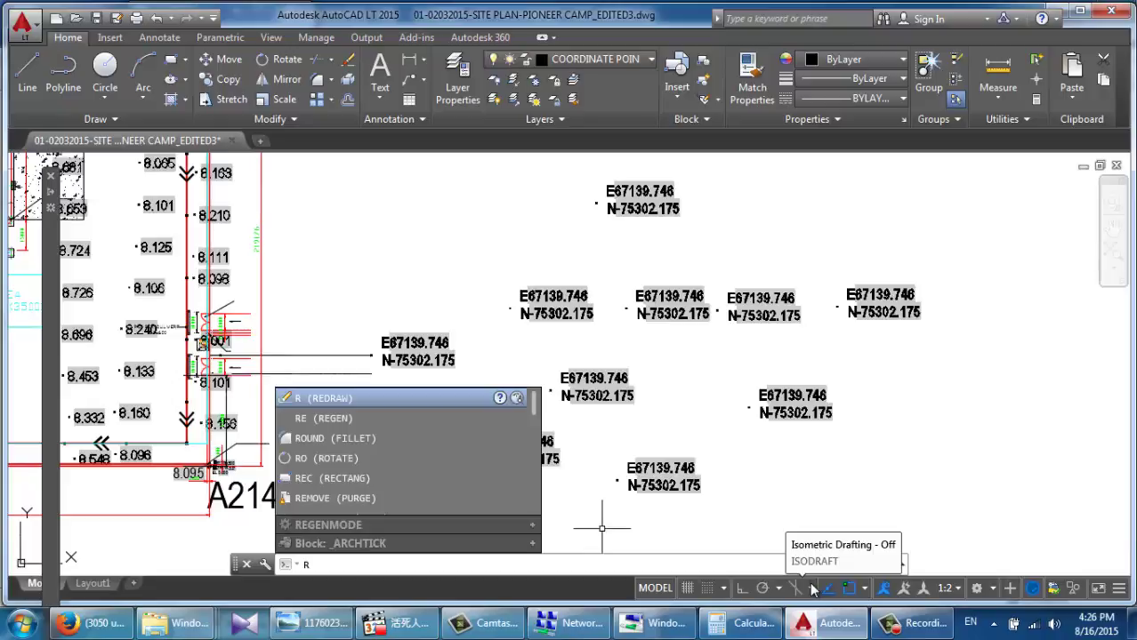
pyautogui.press('BackSpace')
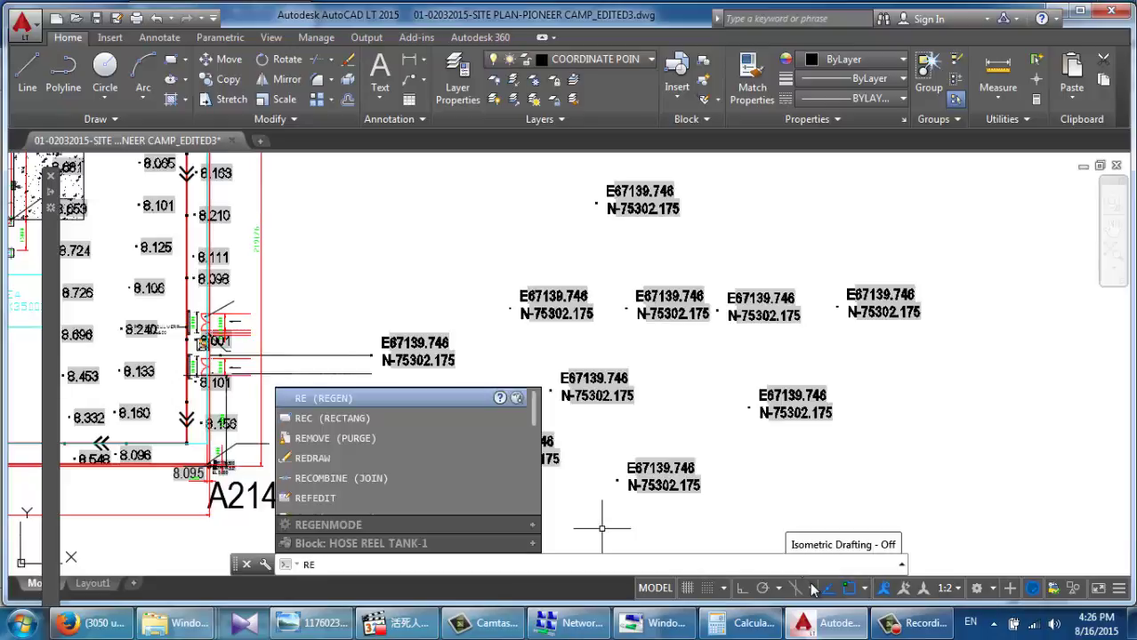
pyautogui.write('EN')
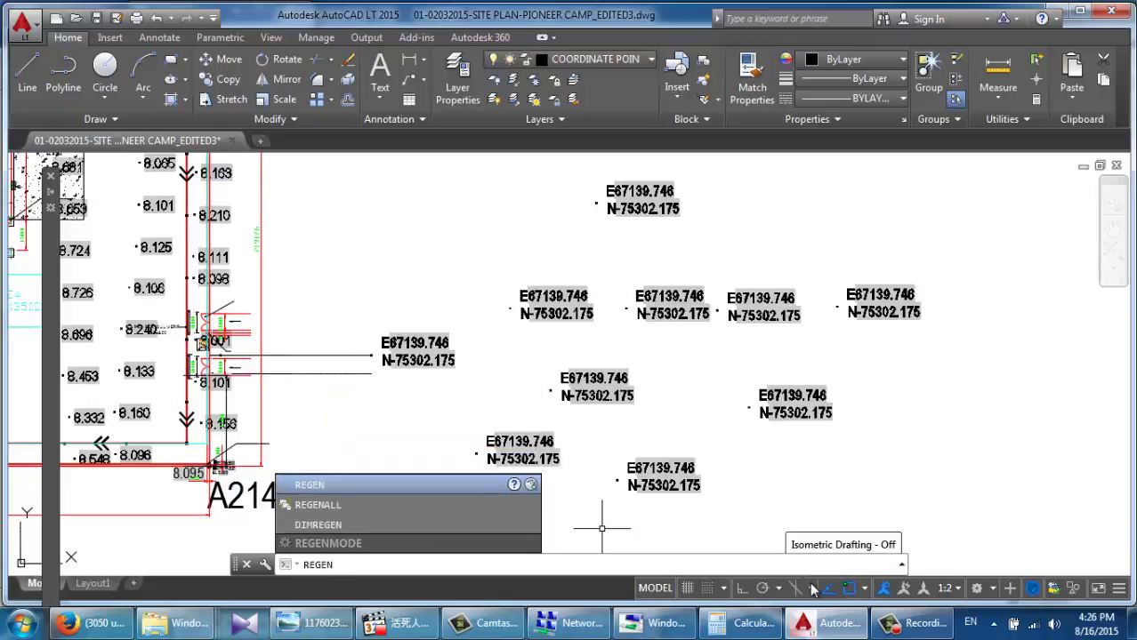
pyautogui.press('Return')
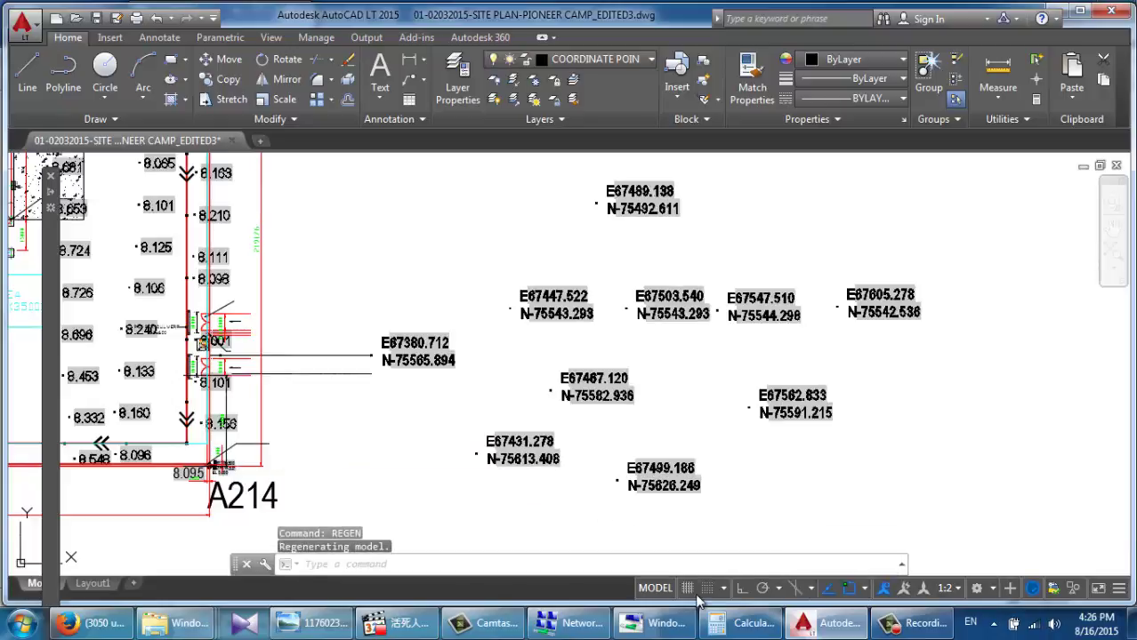
pyautogui.scroll(3, 794, 289)
pyautogui.scroll(-3, 795, 294)
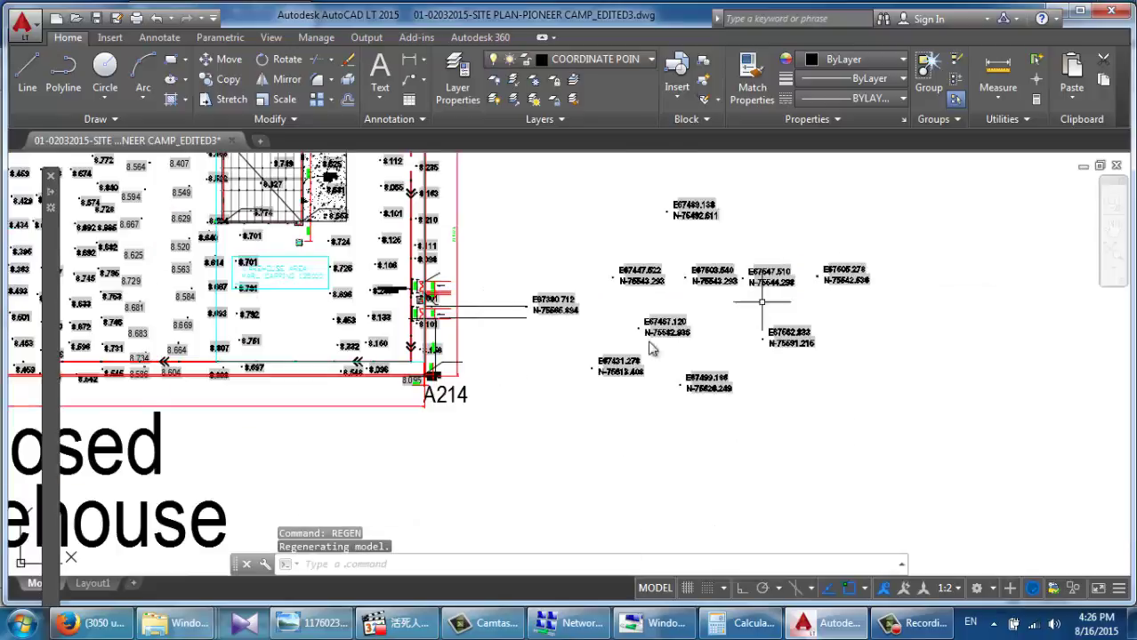
# Step: Examine the overall site layout and the coordinate labels on the Temporary Construction Facility site plan sheet
pyautogui.scroll(-5, 735, 500)
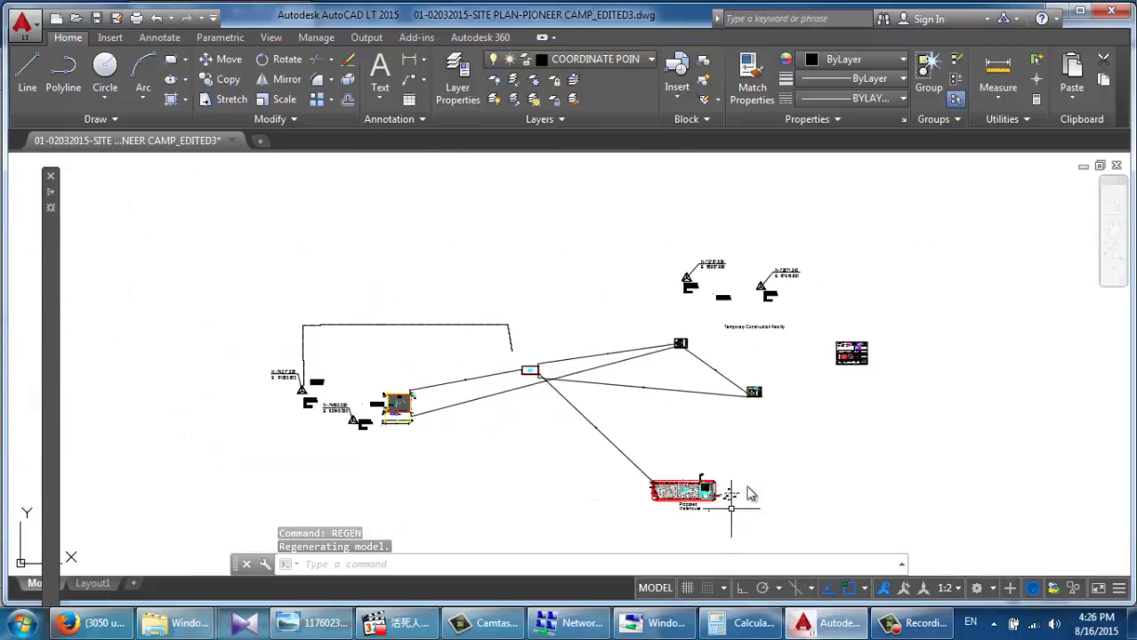
pyautogui.scroll(4, 827, 365)
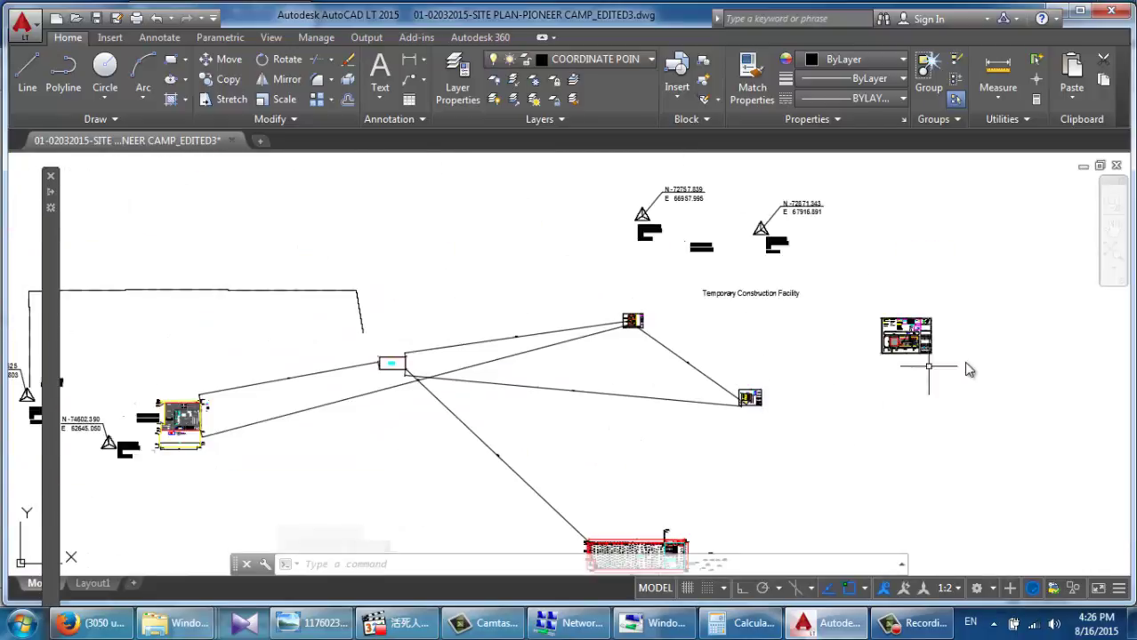
pyautogui.scroll(4, 937, 334)
pyautogui.scroll(-3, 761, 409)
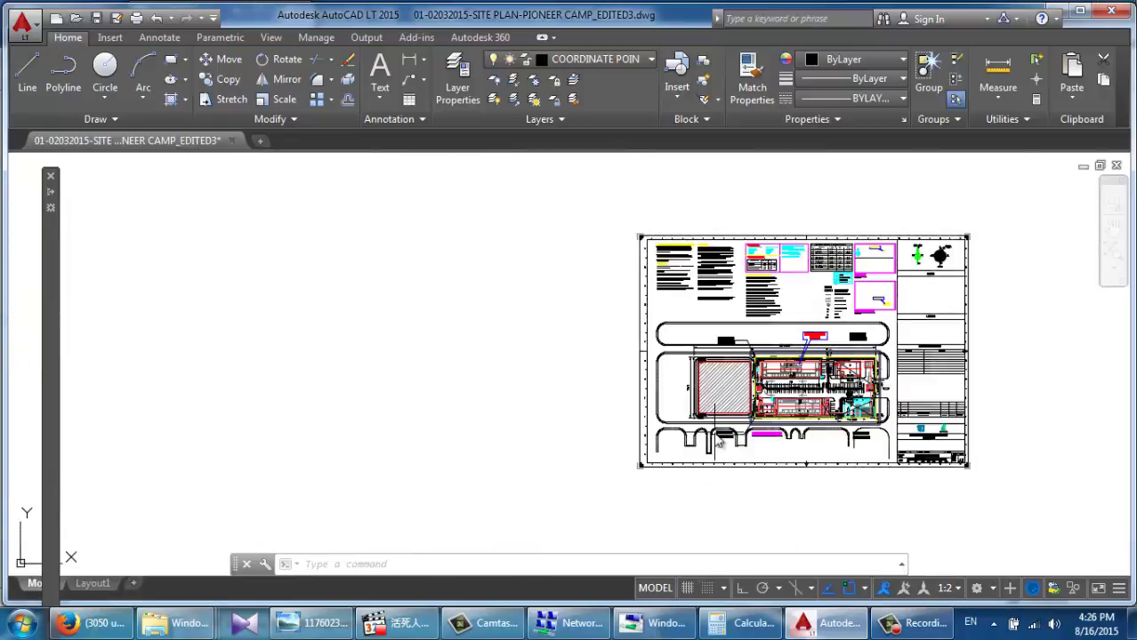
pyautogui.scroll(3, 760, 409)
pyautogui.scroll(-5, 830, 426)
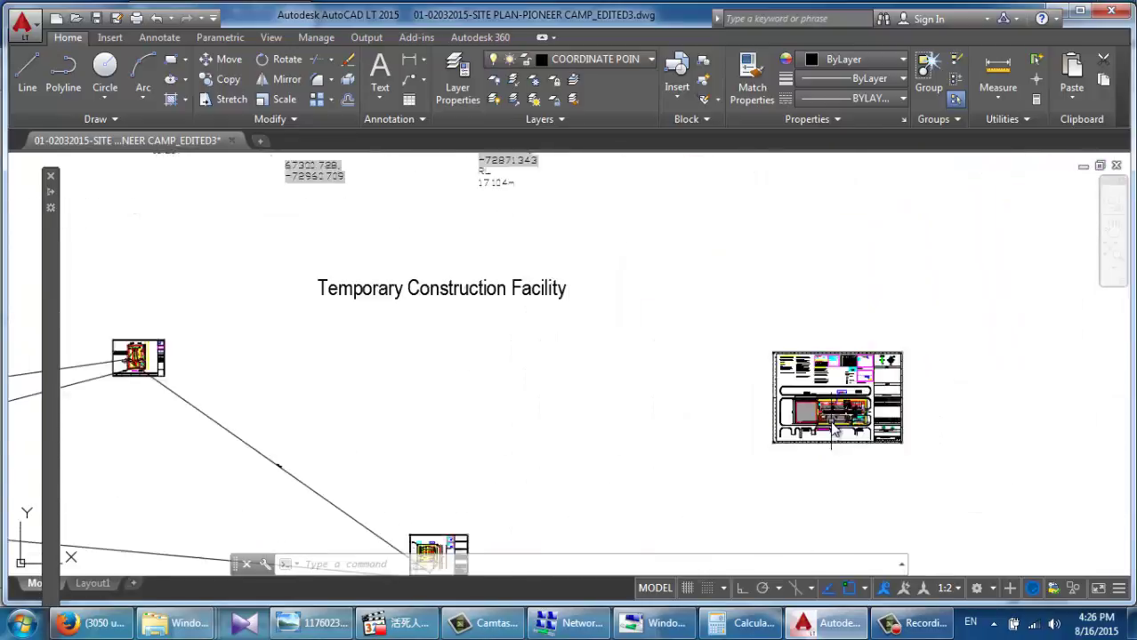
pyautogui.scroll(5, 584, 520)
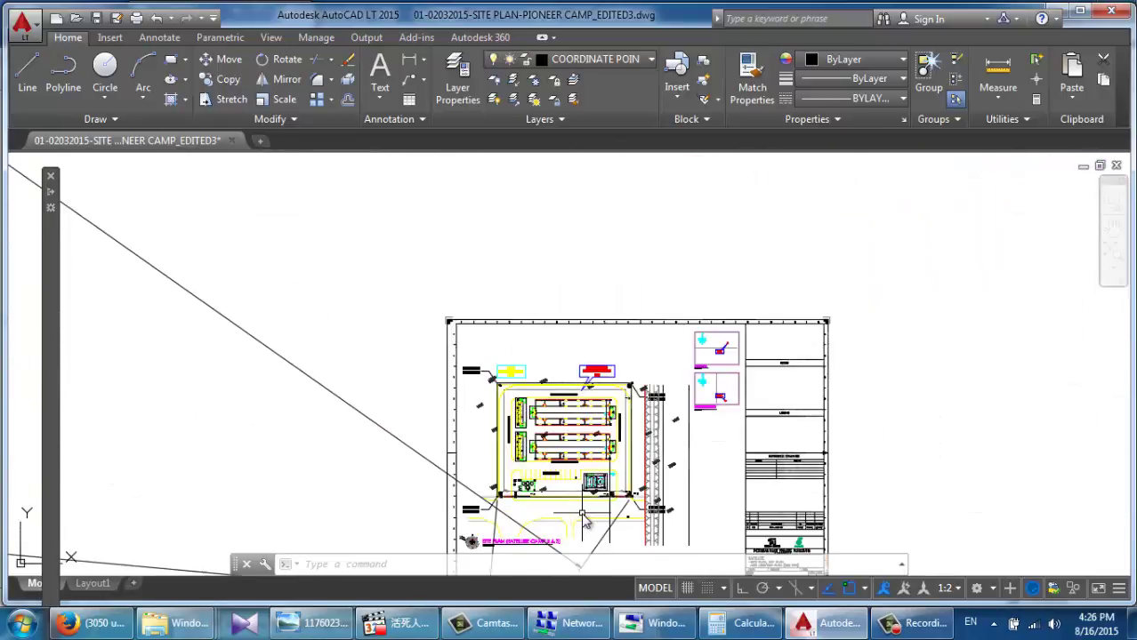
pyautogui.scroll(-5, 676, 445)
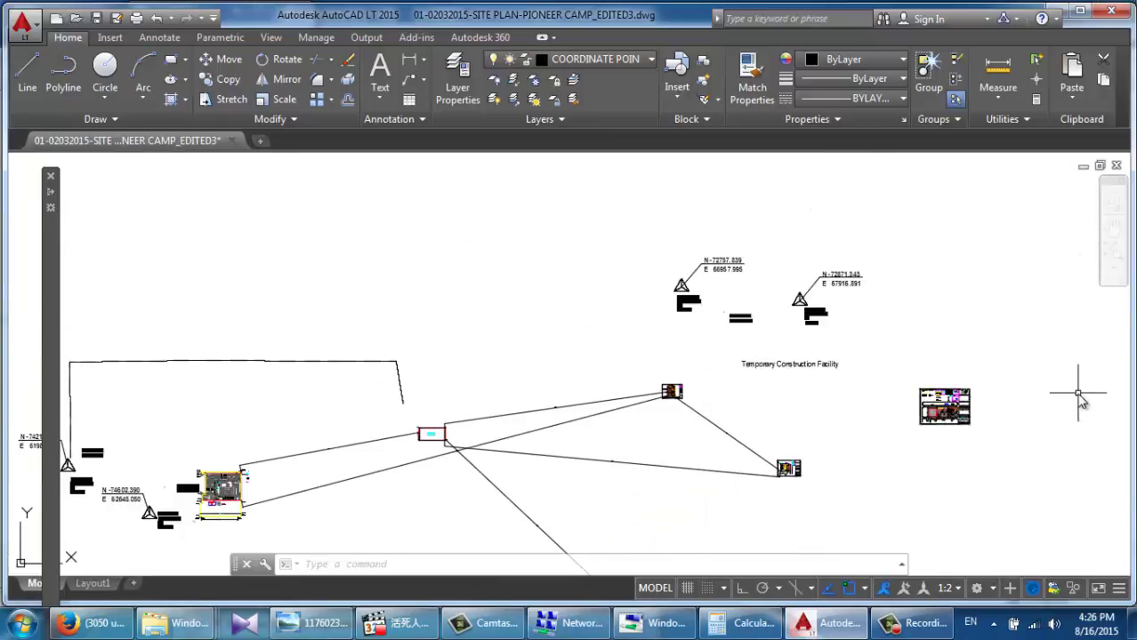
pyautogui.scroll(5, 948, 421)
pyautogui.scroll(4, 970, 427)
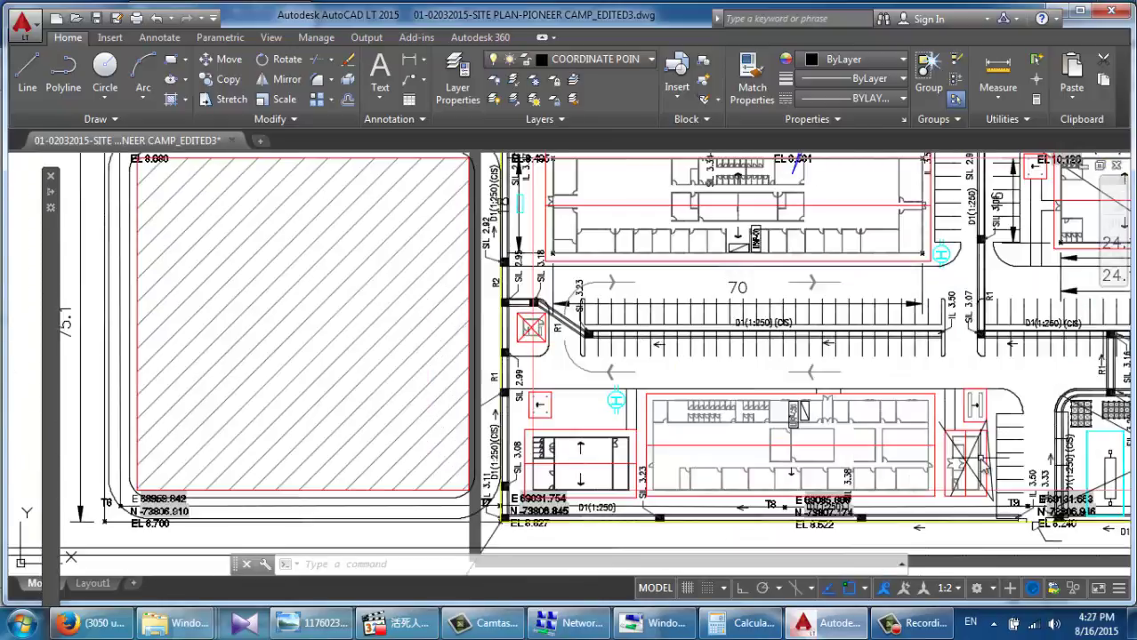
pyautogui.scroll(-5, 960, 409)
pyautogui.scroll(3, 956, 373)
pyautogui.scroll(2, 965, 363)
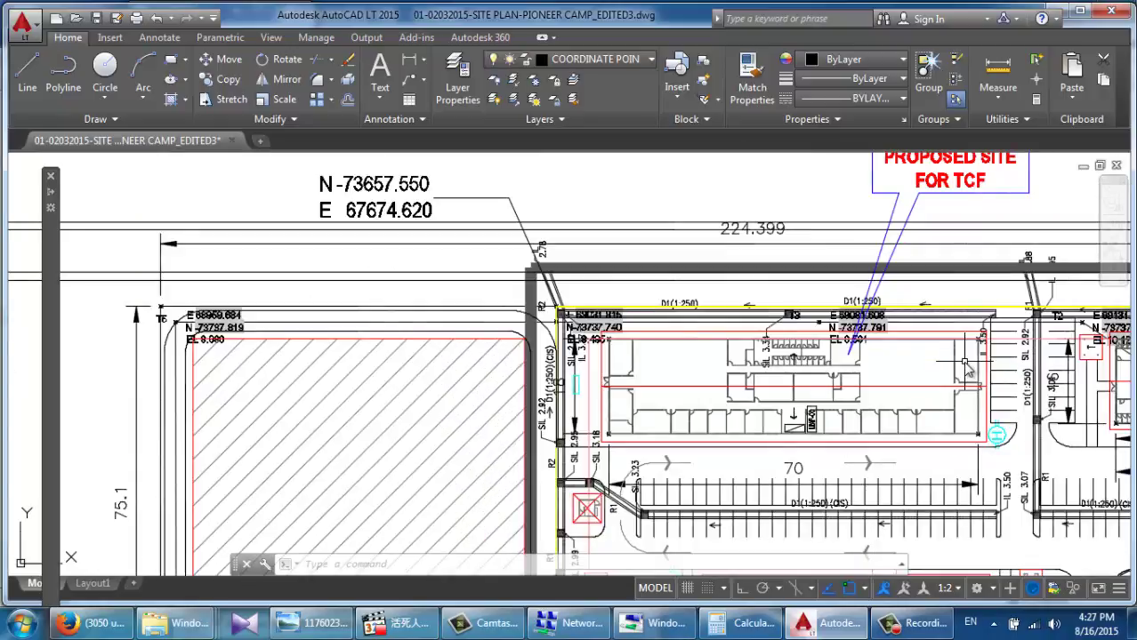
# Step: Start a polyline at the point marker on the southeast corner of the LFAP-CO building
pyautogui.scroll(2, 994, 431)
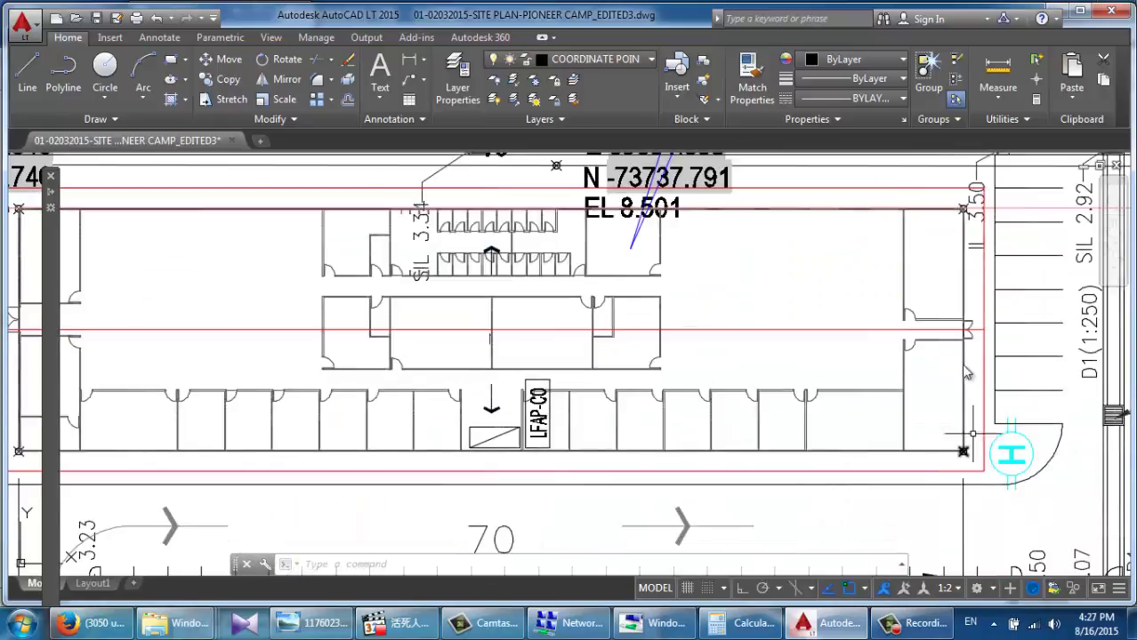
pyautogui.click(72, 73)
pyautogui.scroll(3, 962, 453)
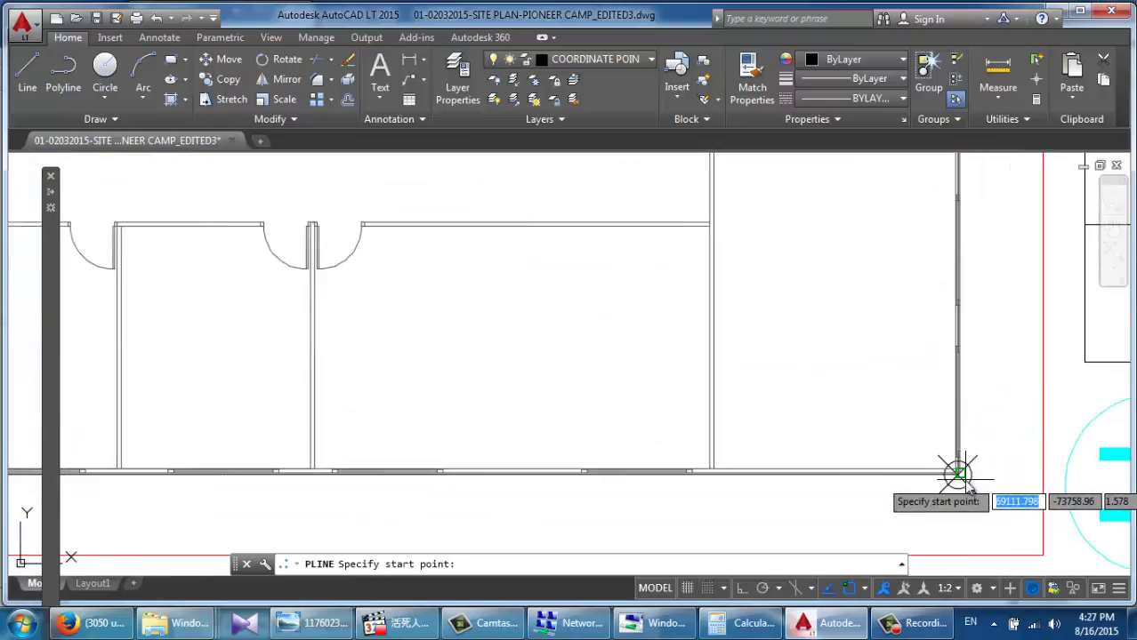
pyautogui.scroll(3, 957, 474)
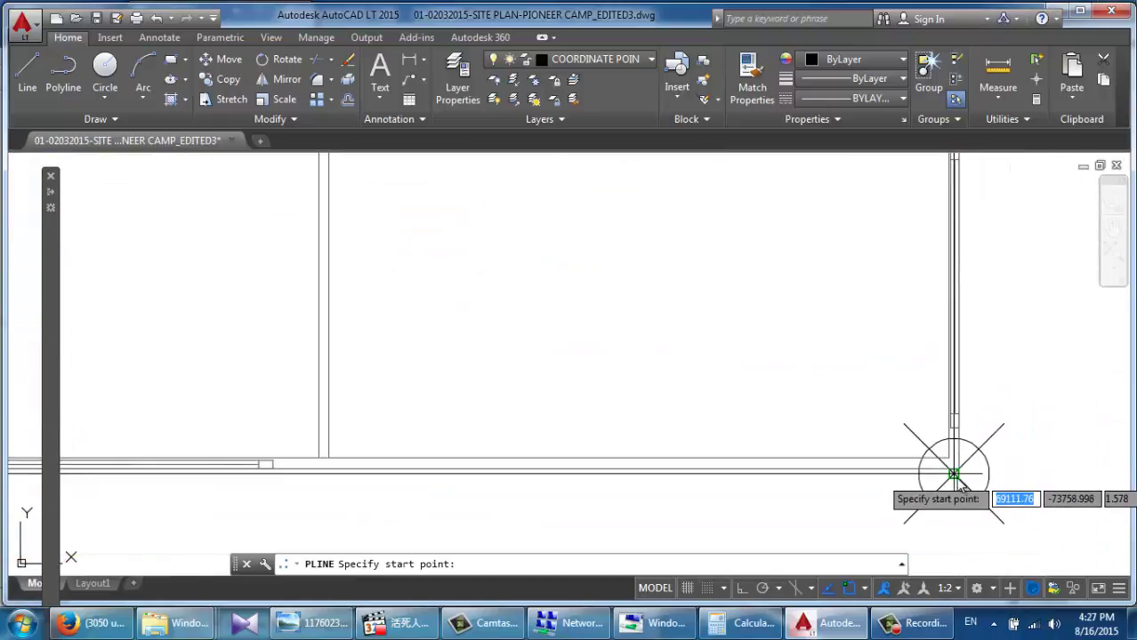
pyautogui.scroll(2, 952, 473)
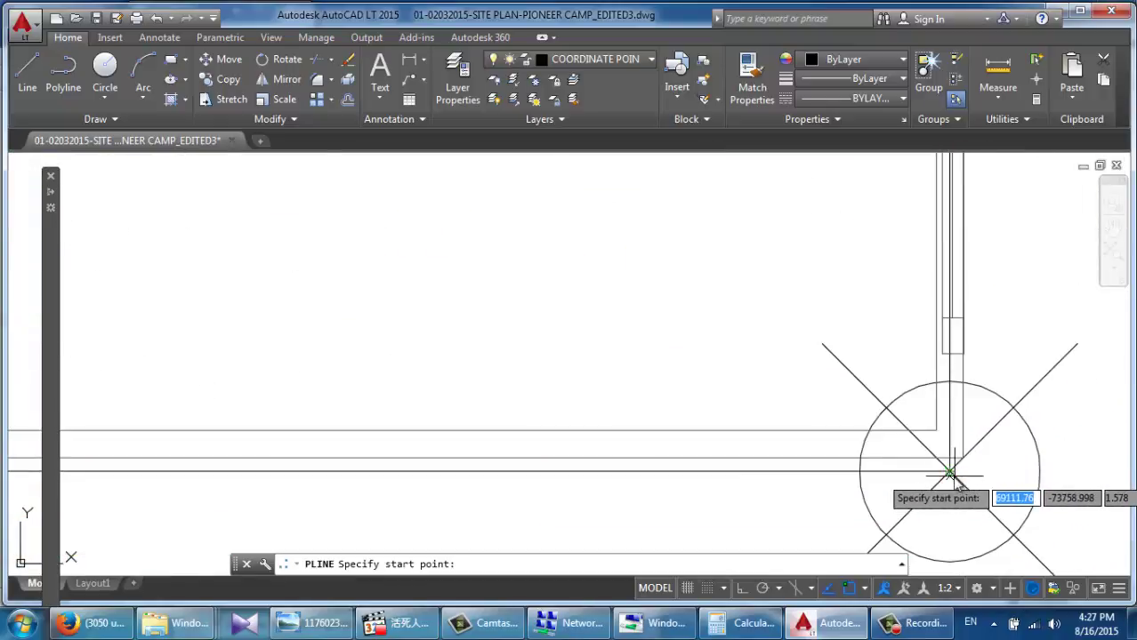
pyautogui.click(950, 472)
# Step: Turn Ortho on and draw the polyline's first segment north to the point marker on the building's northeast corner
pyautogui.scroll(-5, 950, 472)
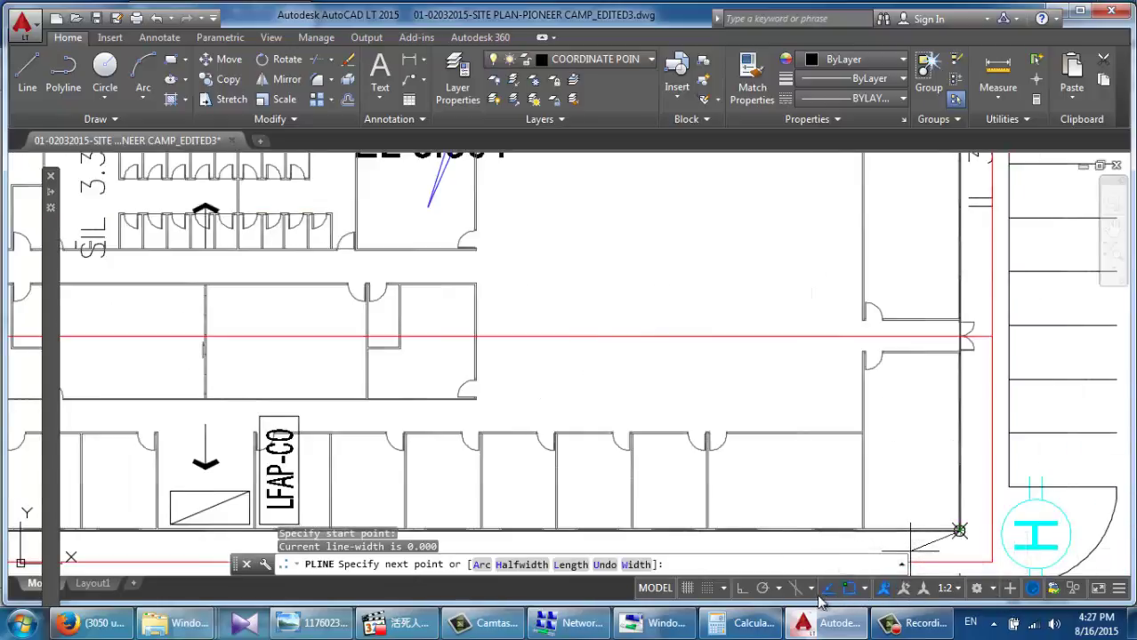
pyautogui.click(766, 589)
pyautogui.scroll(-5, 925, 552)
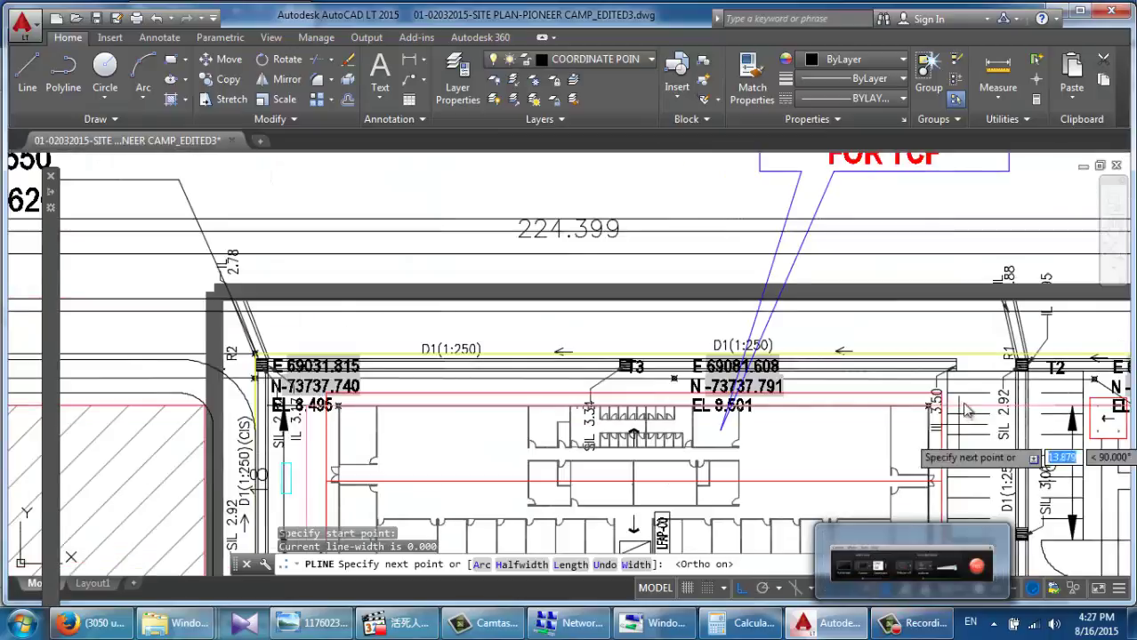
pyautogui.scroll(8, 868, 406)
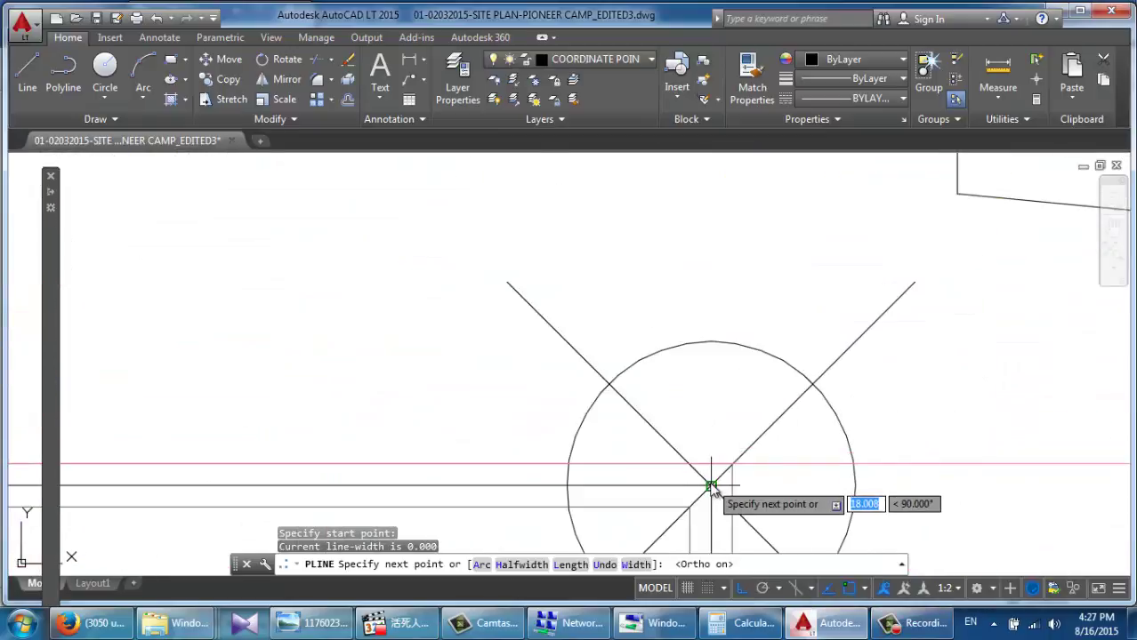
pyautogui.click(712, 486)
# Step: Extend the polyline west to the point marker on the building's northwest corner
pyautogui.scroll(-5, 992, 373)
pyautogui.scroll(6, 1112, 258)
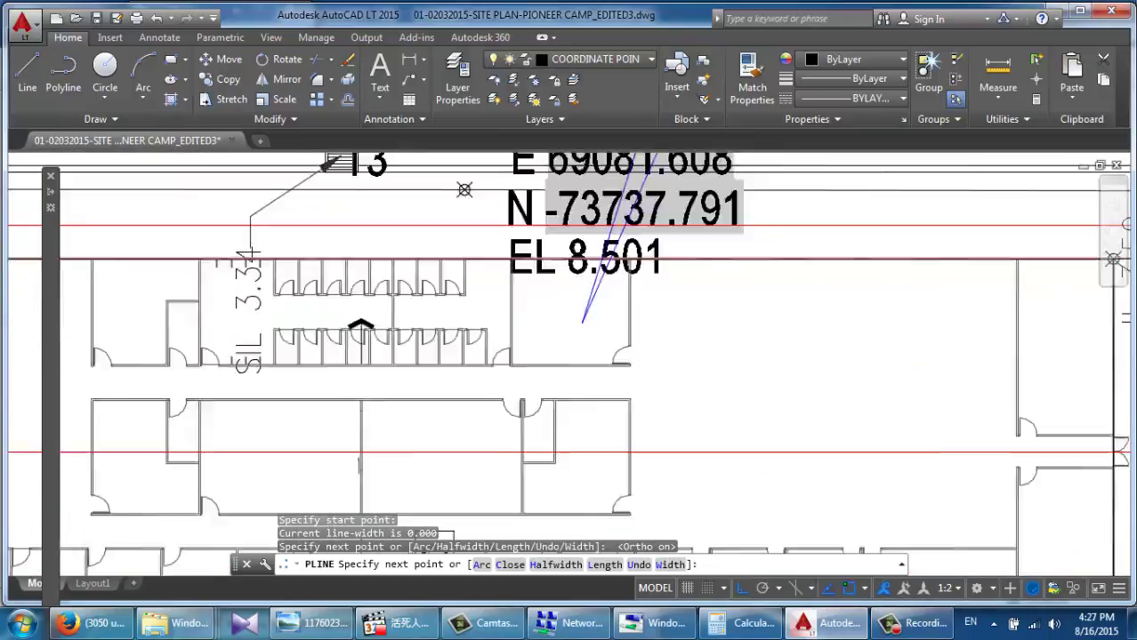
pyautogui.scroll(-5, 1112, 258)
pyautogui.scroll(3, 1110, 416)
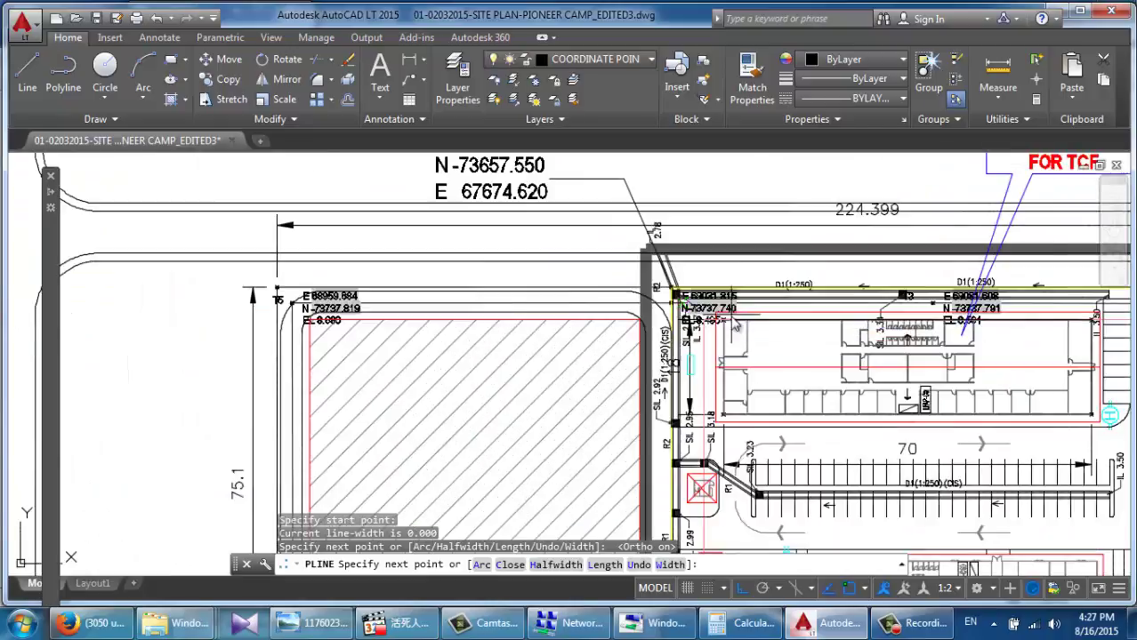
pyautogui.scroll(8, 736, 326)
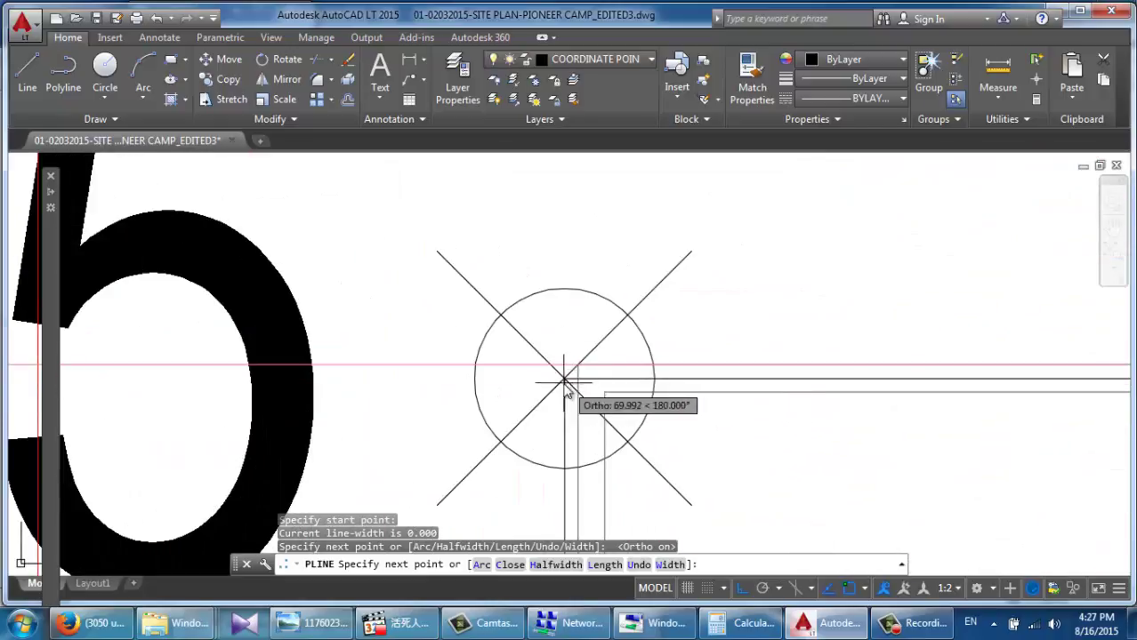
pyautogui.click(564, 382)
# Step: Continue the polyline south to the point marker on the building's southwest corner
pyautogui.scroll(-8, 570, 382)
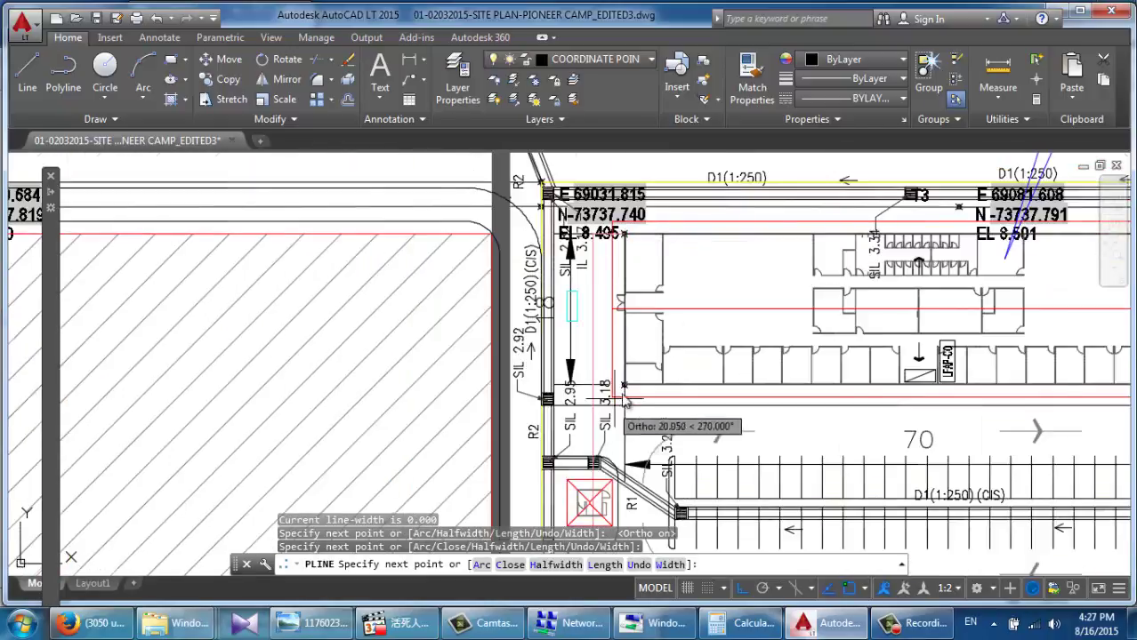
pyautogui.scroll(8, 624, 400)
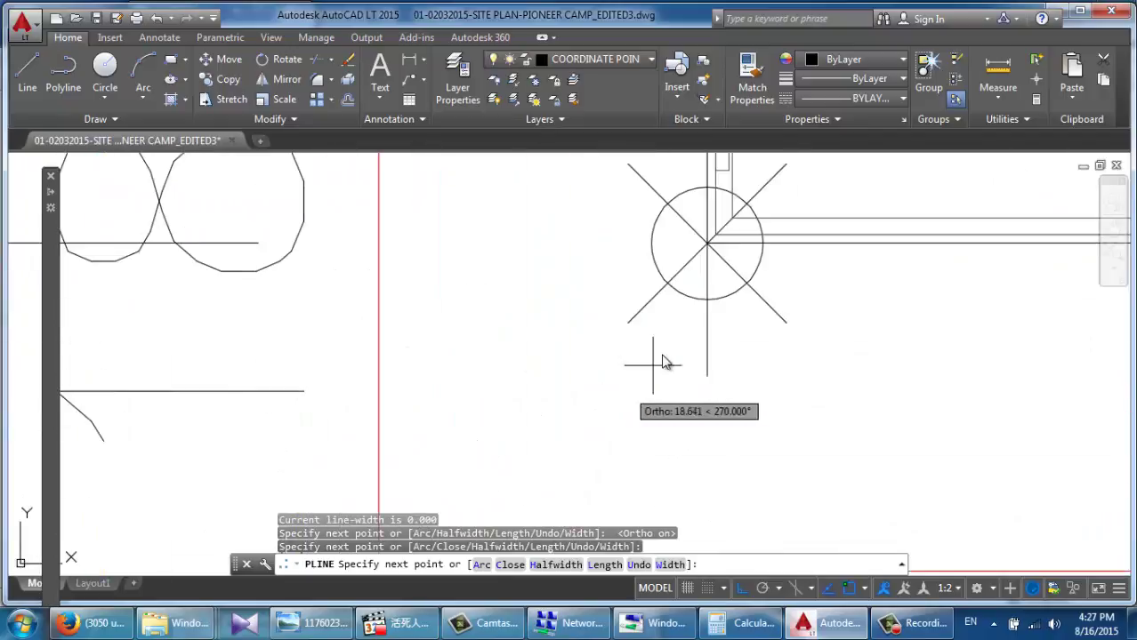
pyautogui.click(709, 241)
# Step: Run the polyline east back to its start point at the building's southeast corner and end the command
pyautogui.scroll(-2, 362, 426)
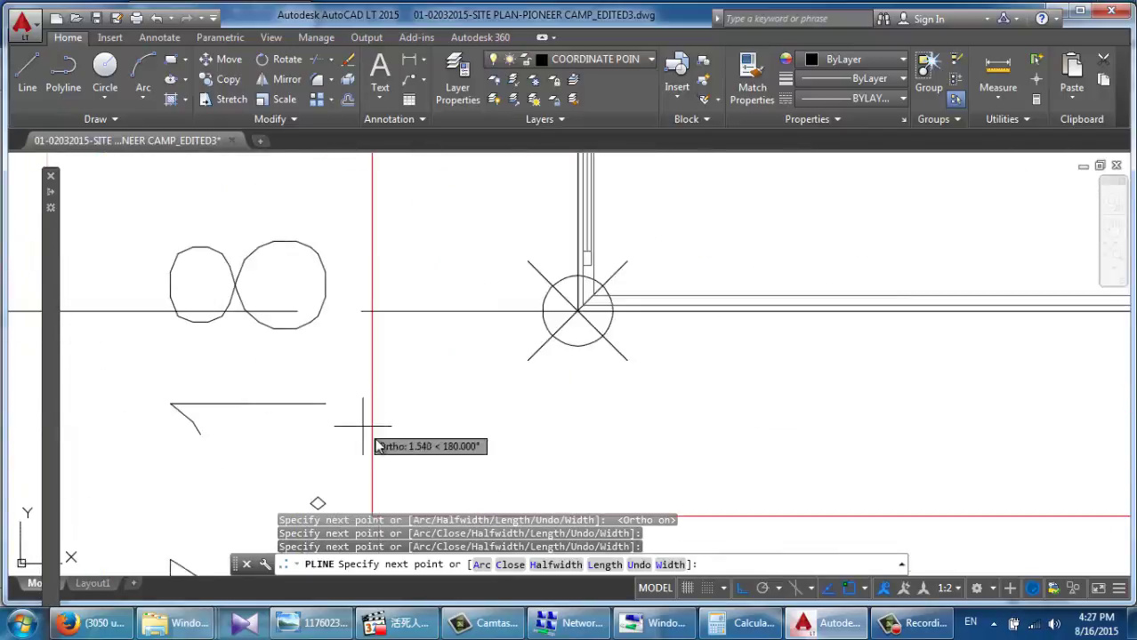
pyautogui.scroll(-6, 362, 425)
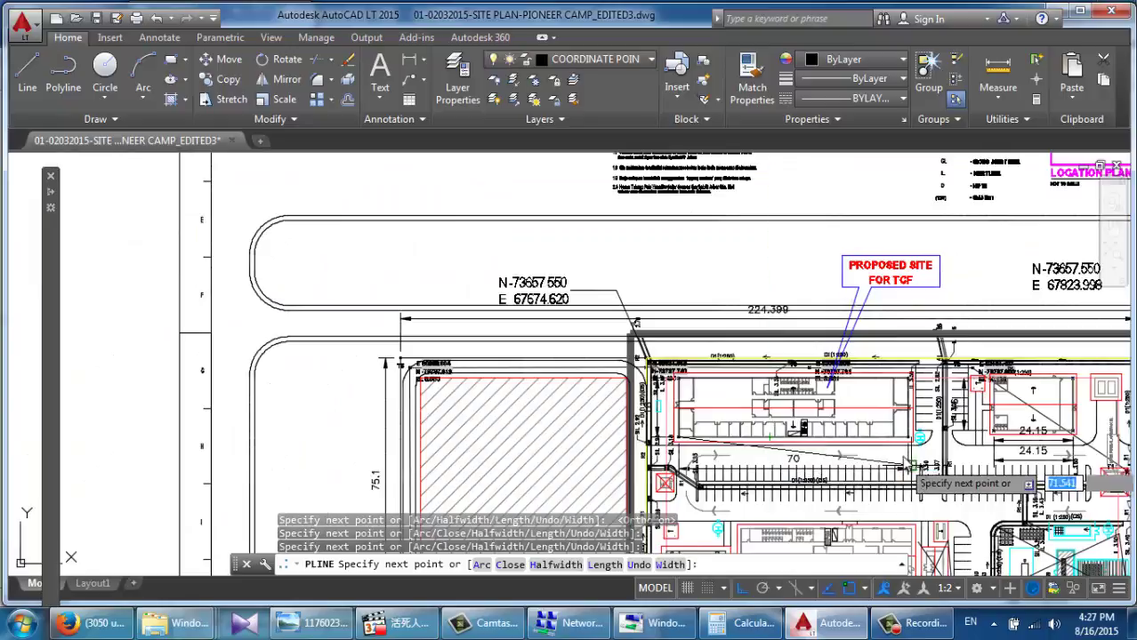
pyautogui.scroll(5, 933, 373)
pyautogui.scroll(-2, 940, 294)
pyautogui.scroll(3, 945, 378)
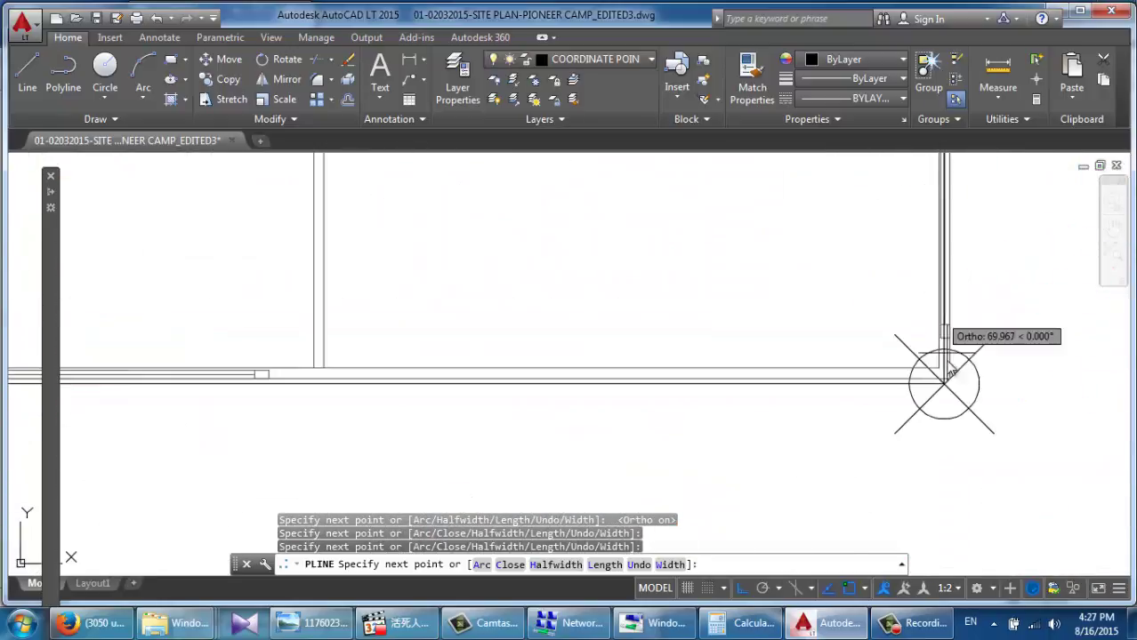
pyautogui.scroll(4, 947, 375)
pyautogui.click(934, 445)
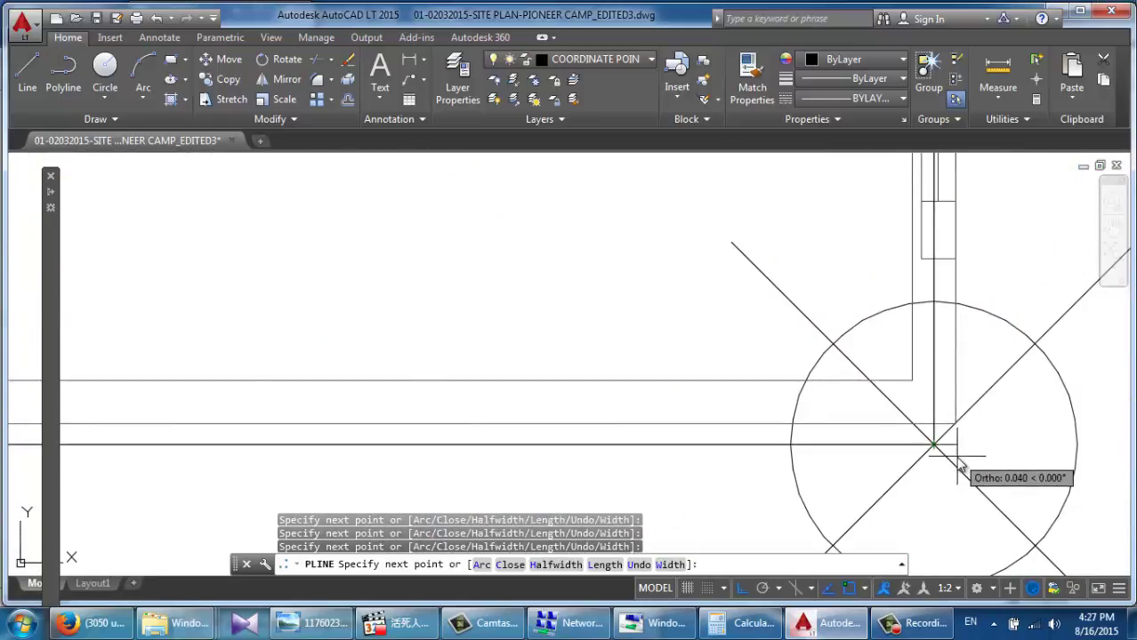
pyautogui.press('Escape')
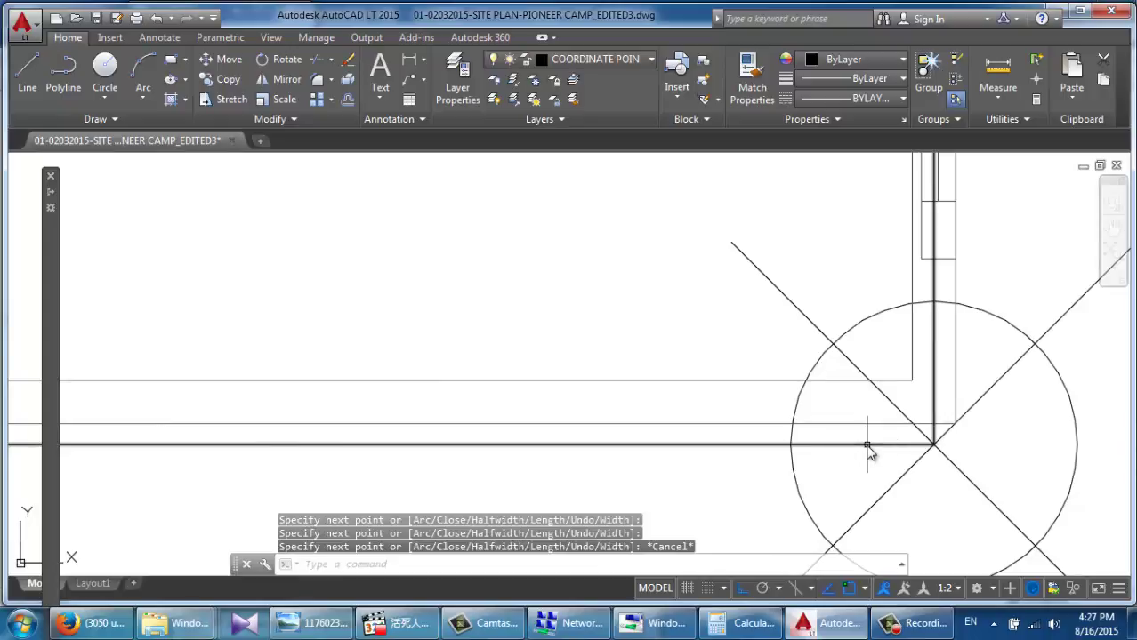
# Step: Run LIST on the building outline polyline to display its vertex coordinates
pyautogui.click(868, 445)
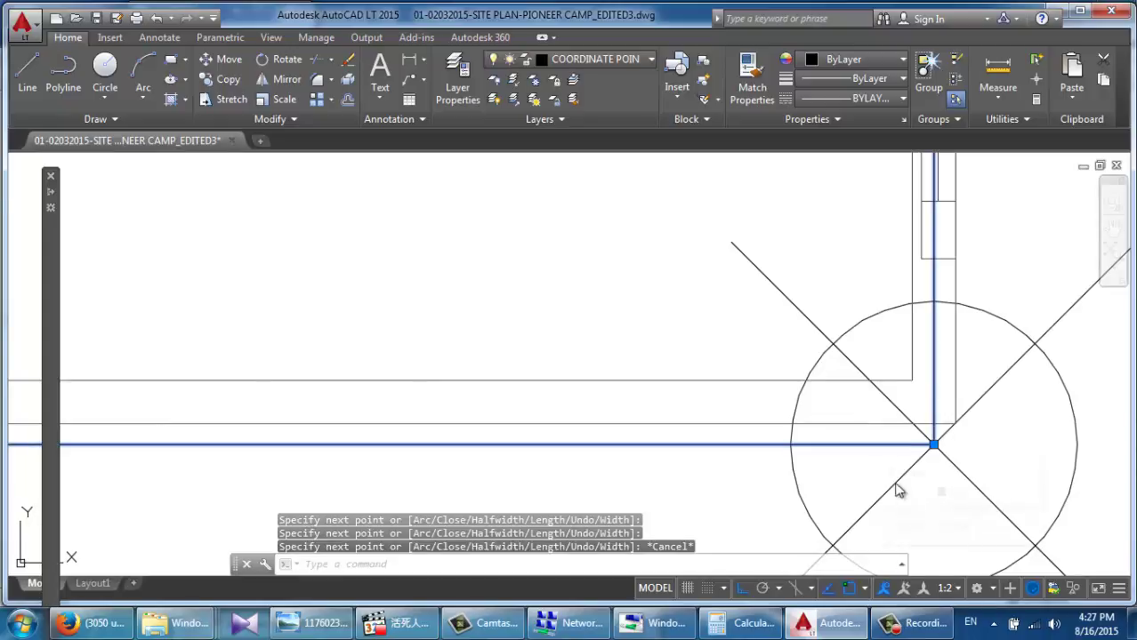
pyautogui.scroll(-8, 898, 426)
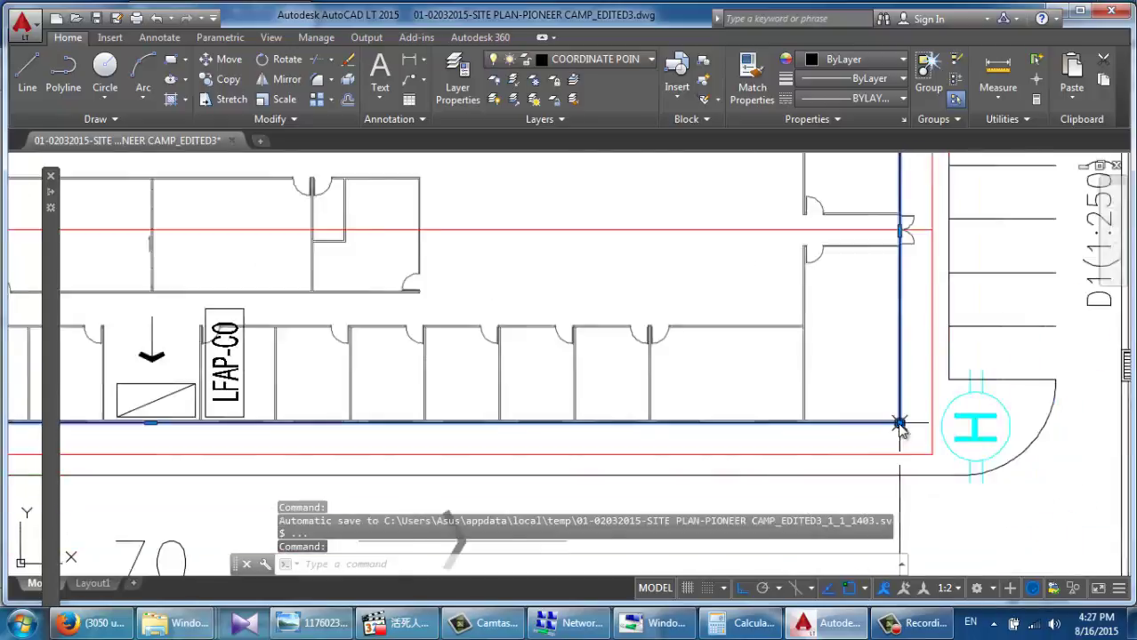
pyautogui.scroll(-2, 899, 425)
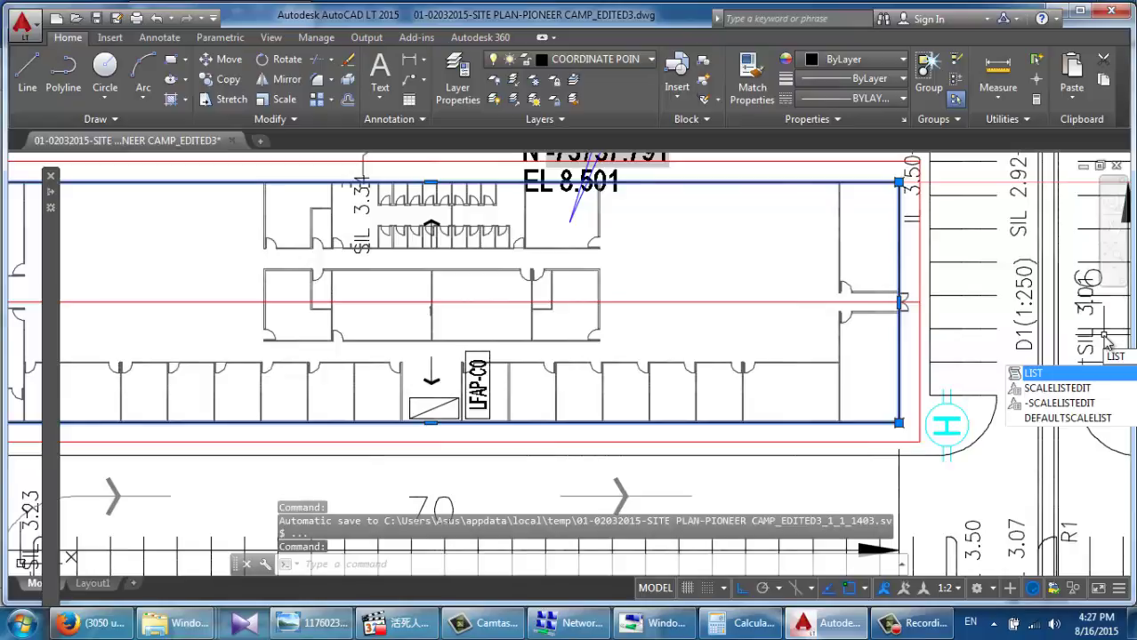
pyautogui.press('Return')
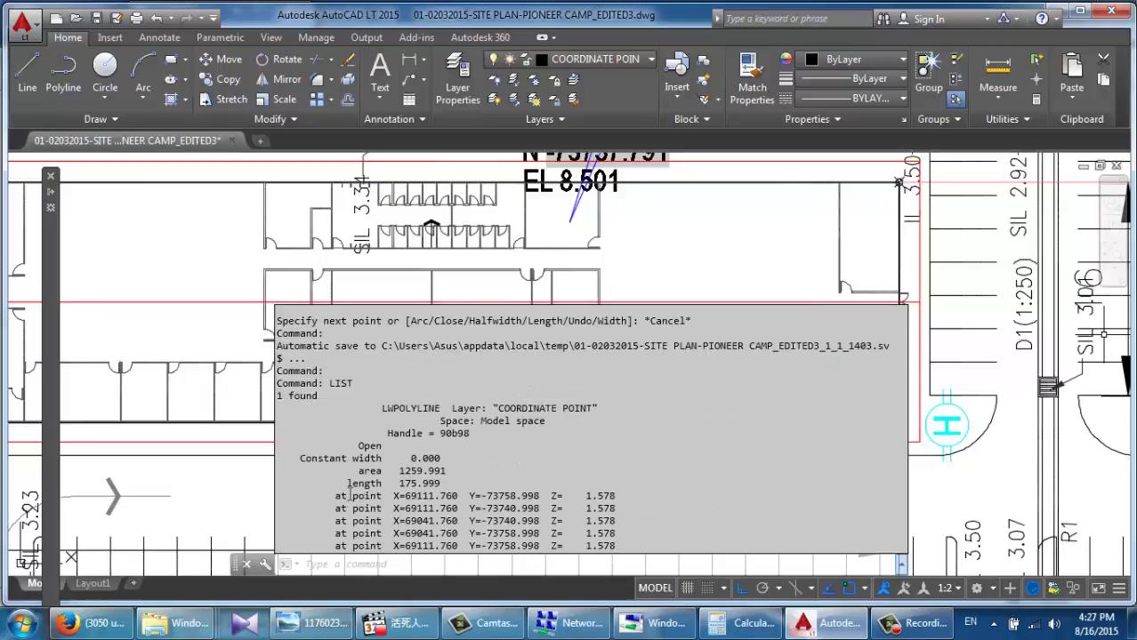
# Step: Copy the first four "at point" coordinate lines from the LIST output to the clipboard
pyautogui.moveTo(338, 496); pyautogui.dragTo(624, 537)
pyautogui.hotkey('ctrl', 'c')
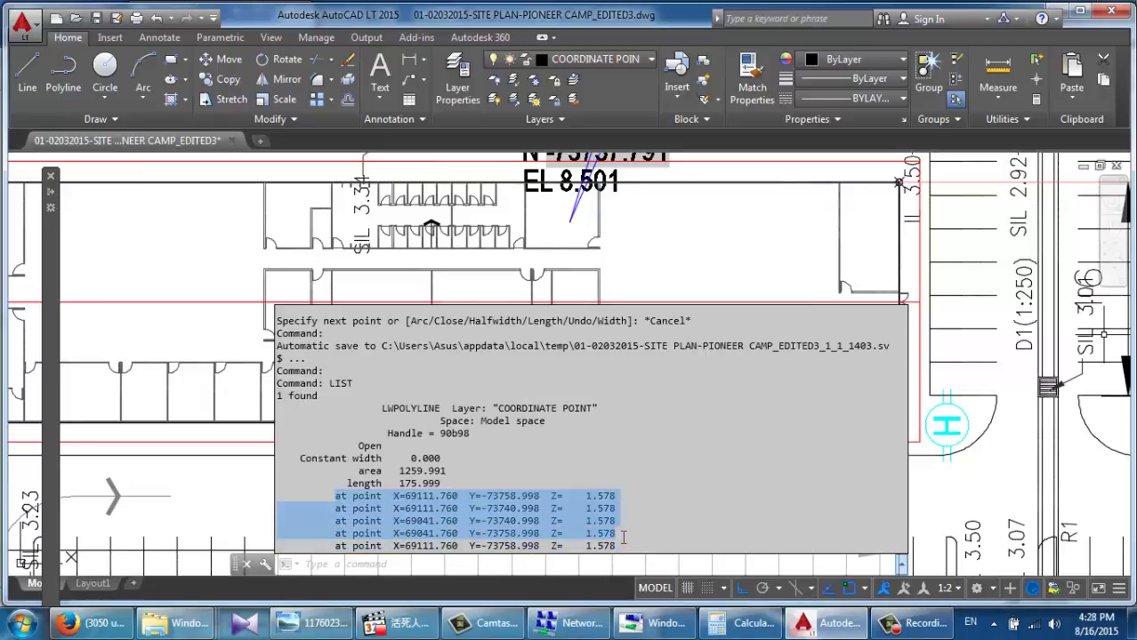
pyautogui.rightClick(586, 520)
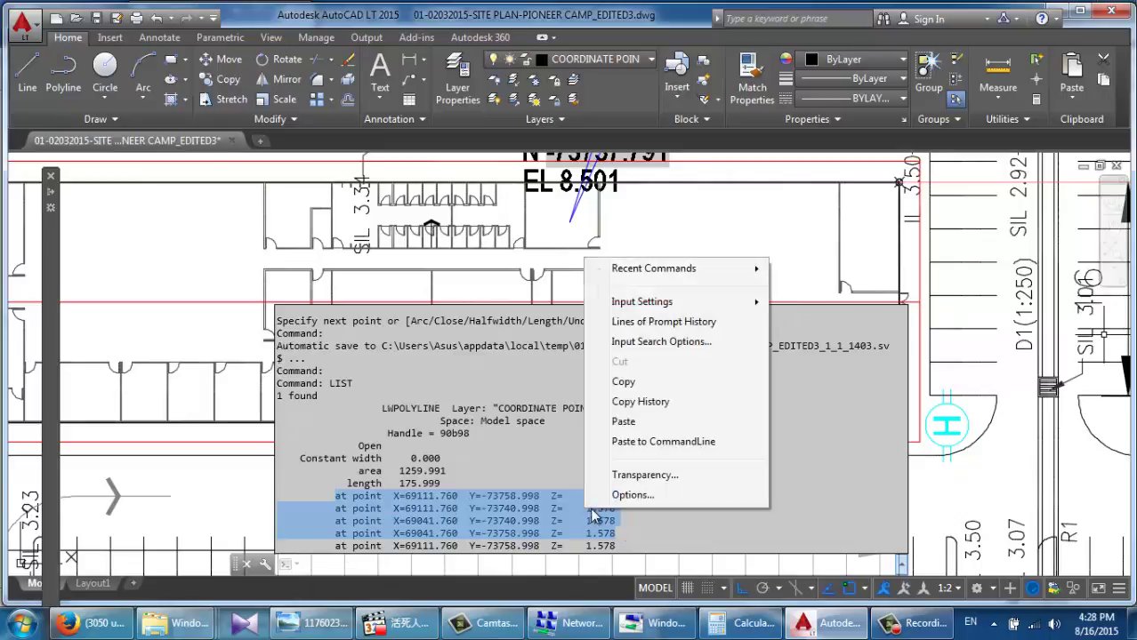
pyautogui.click(622, 381)
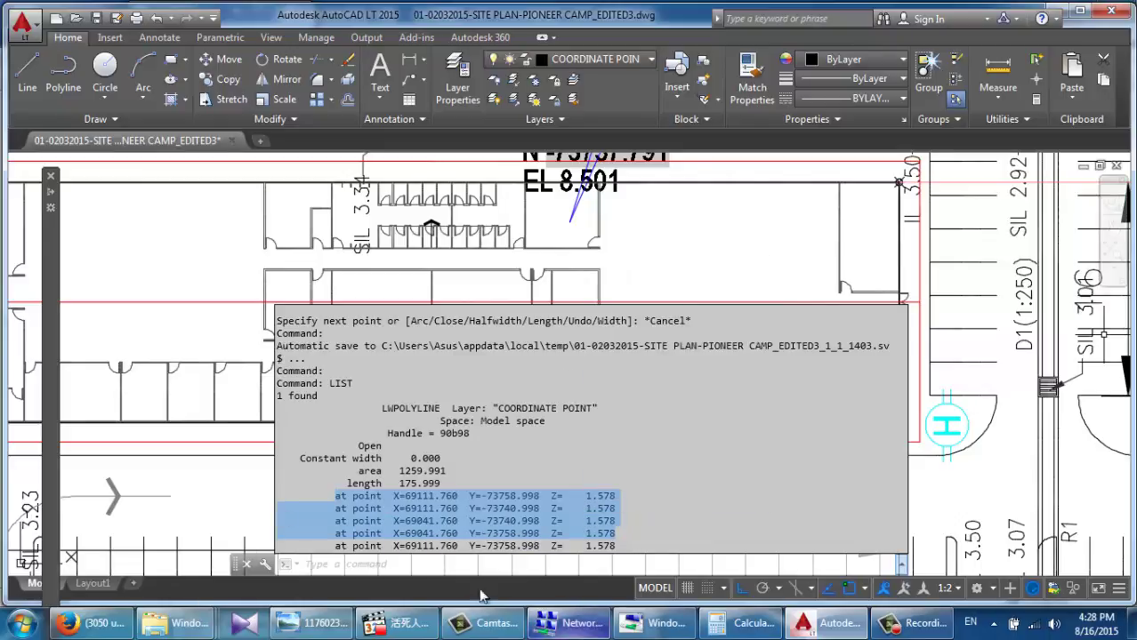
# Step: Open Notepad and paste the copied vertex coordinates into a blank file
pyautogui.click(21, 622)
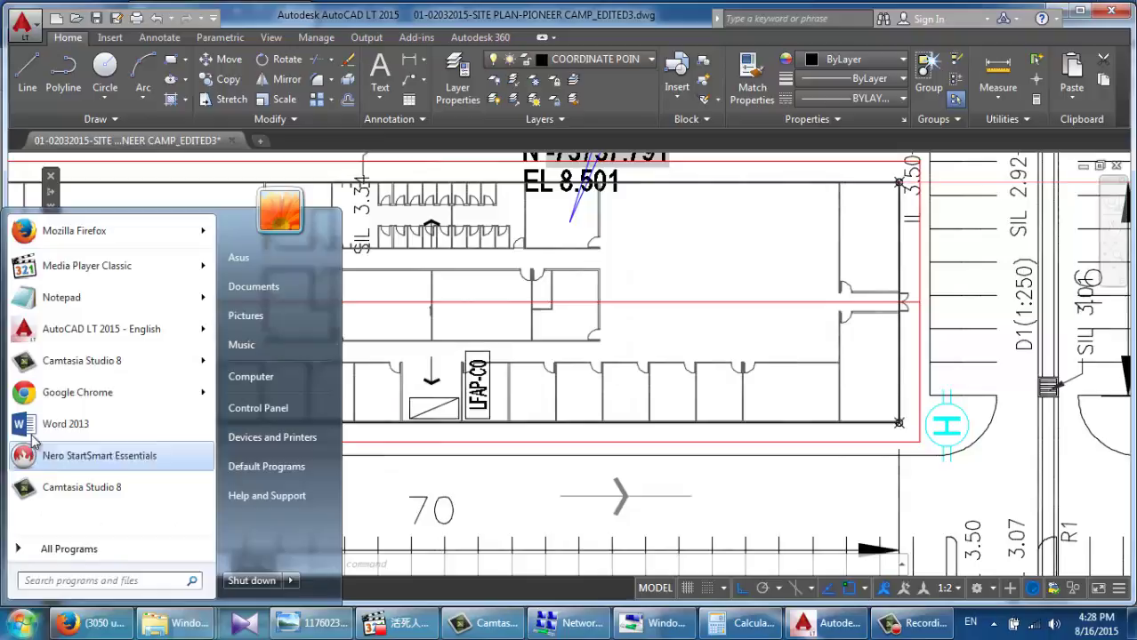
pyautogui.click(46, 300)
pyautogui.rightClick(306, 260)
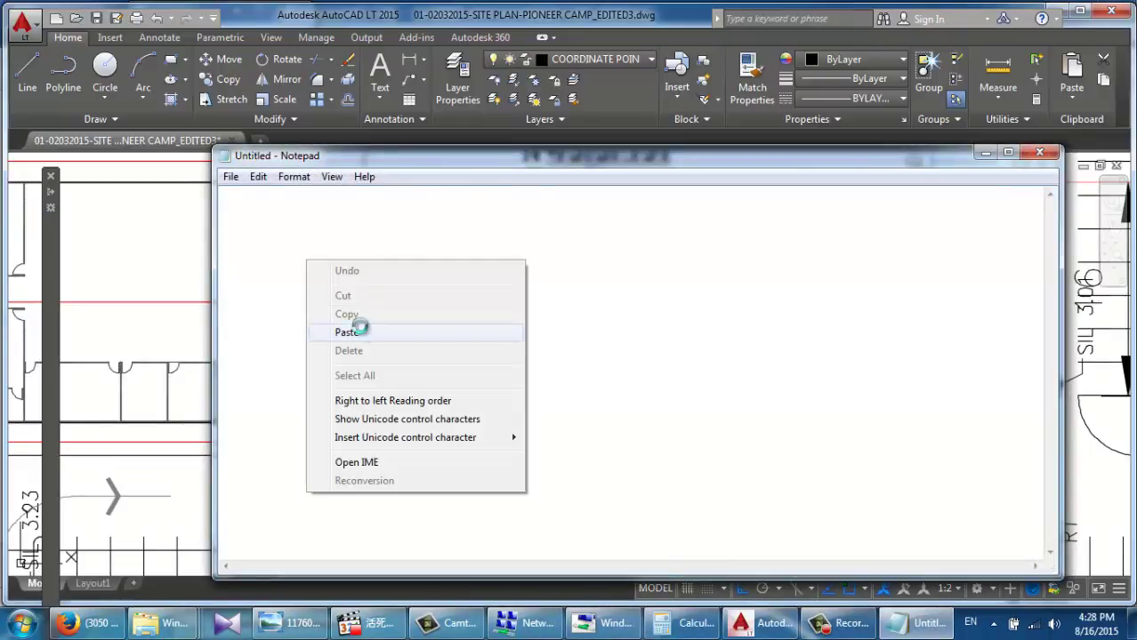
pyautogui.click(361, 331)
pyautogui.click(21, 623)
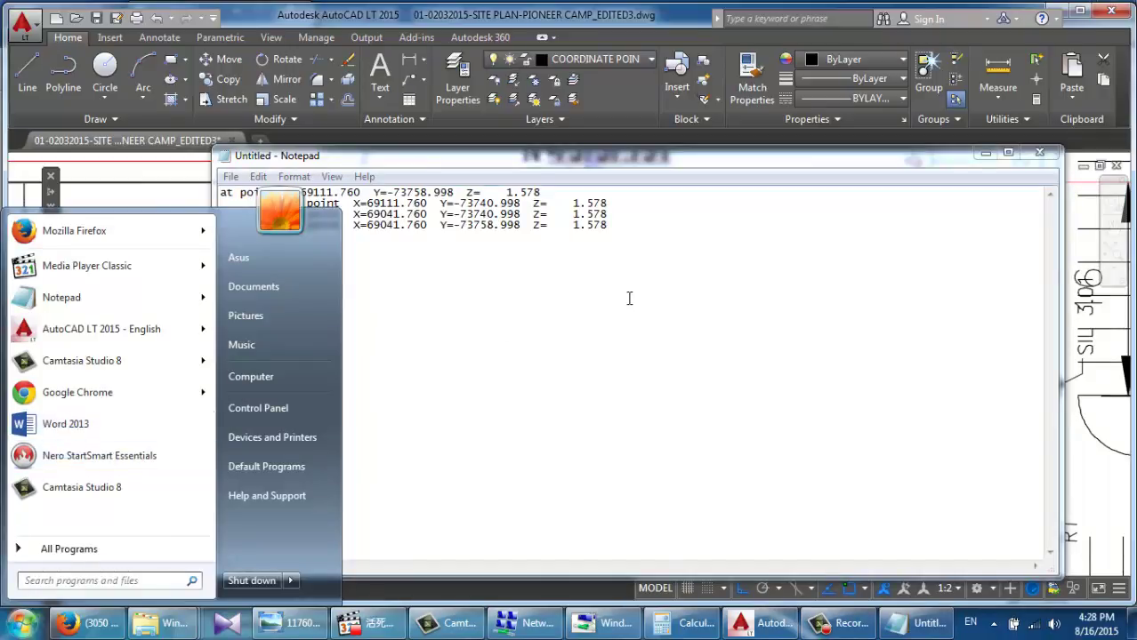
pyautogui.click(550, 269)
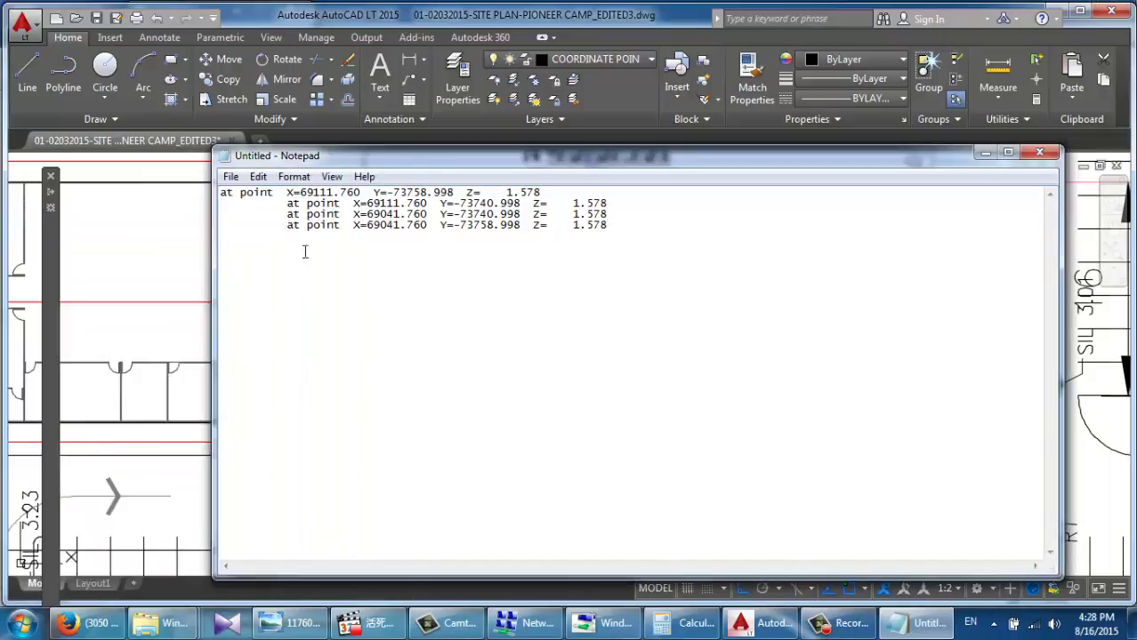
pyautogui.click(18, 624)
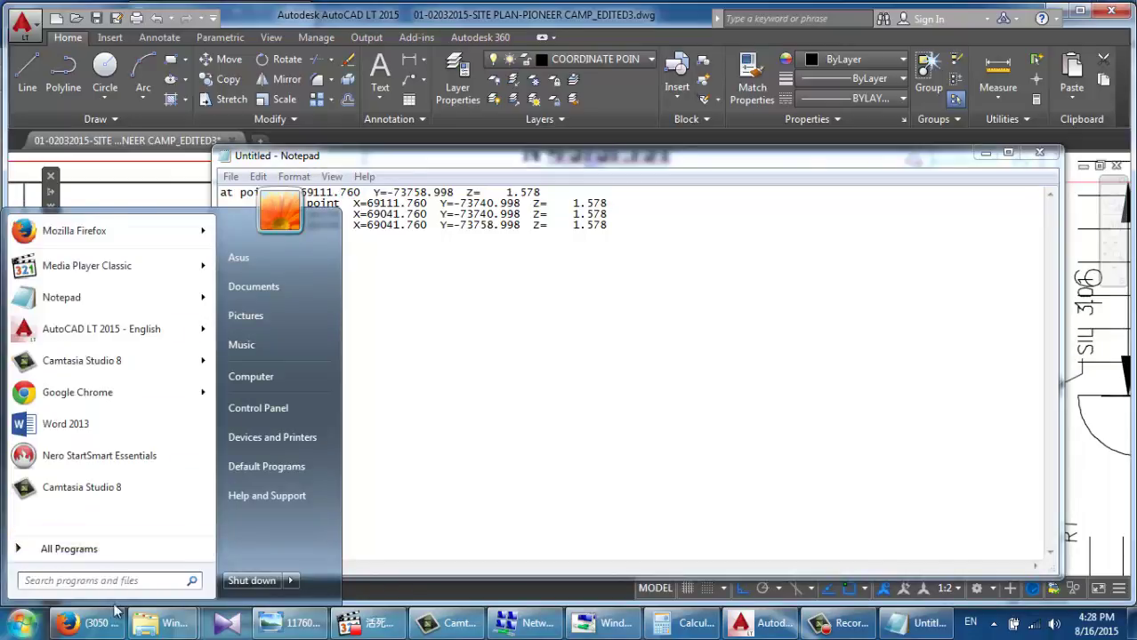
pyautogui.click(69, 549)
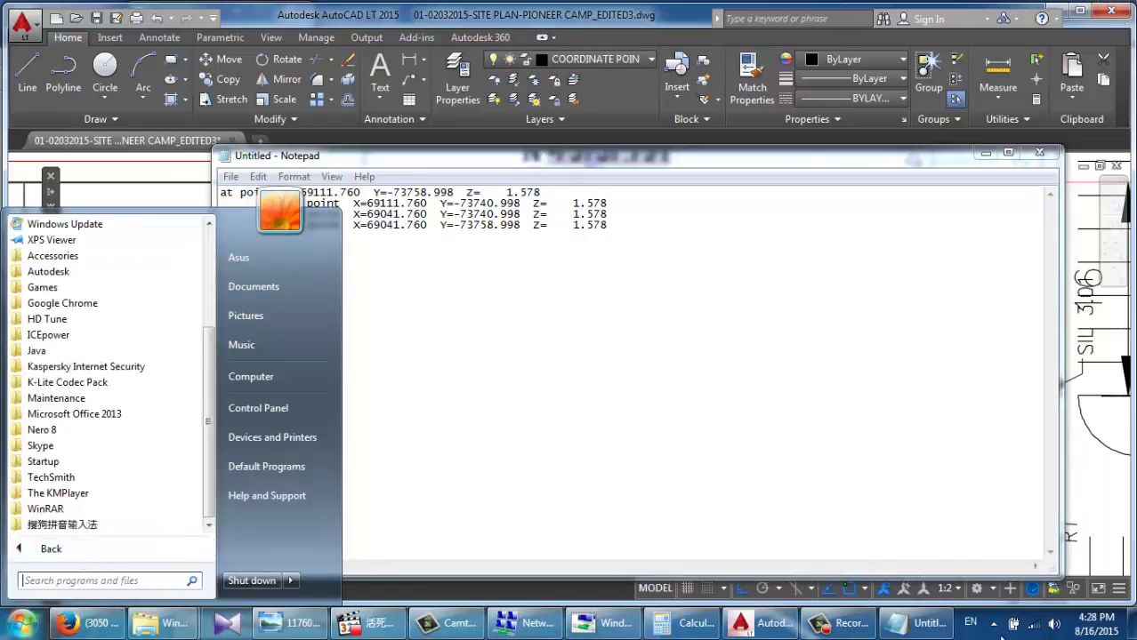
pyautogui.click(1132, 627)
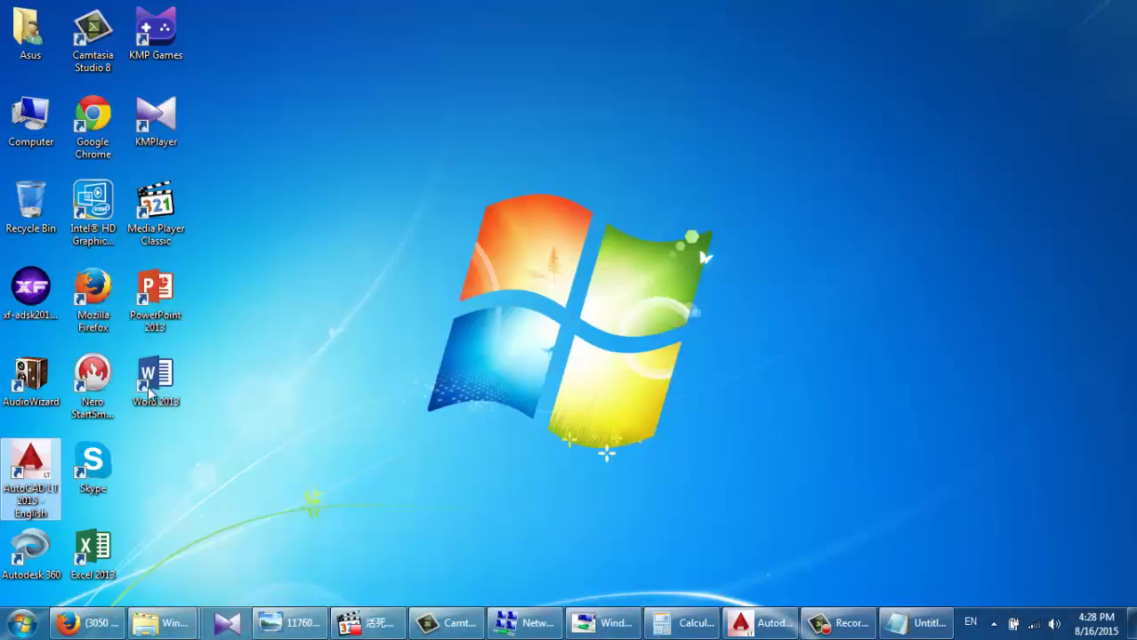
# Step: Launch a program from the Microsoft Office 2013 group
pyautogui.click(22, 624)
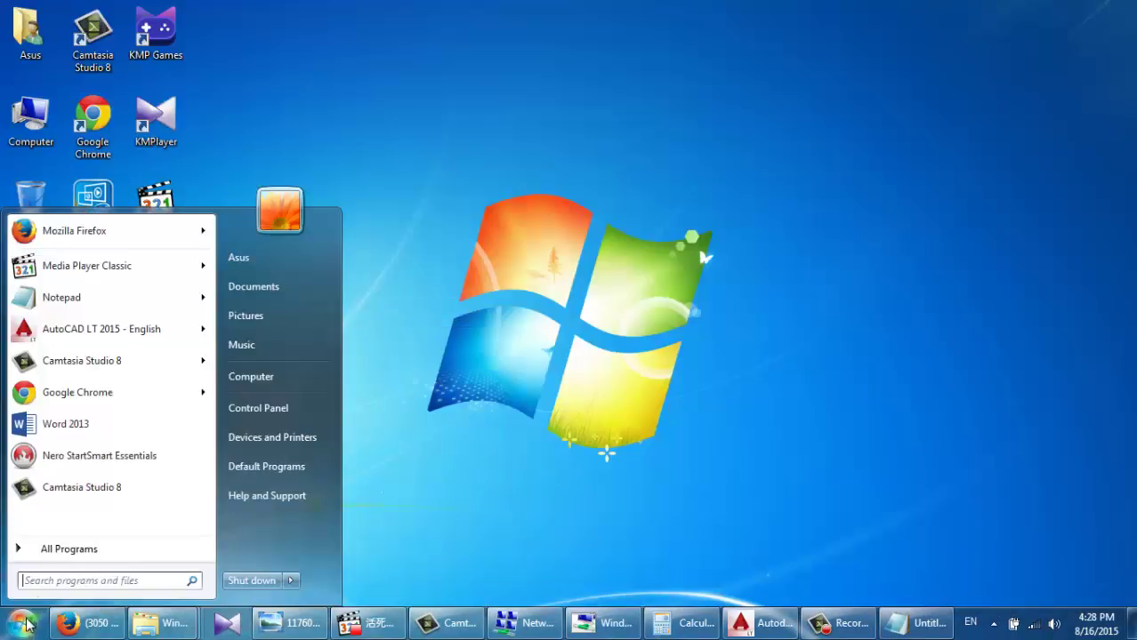
pyautogui.click(55, 551)
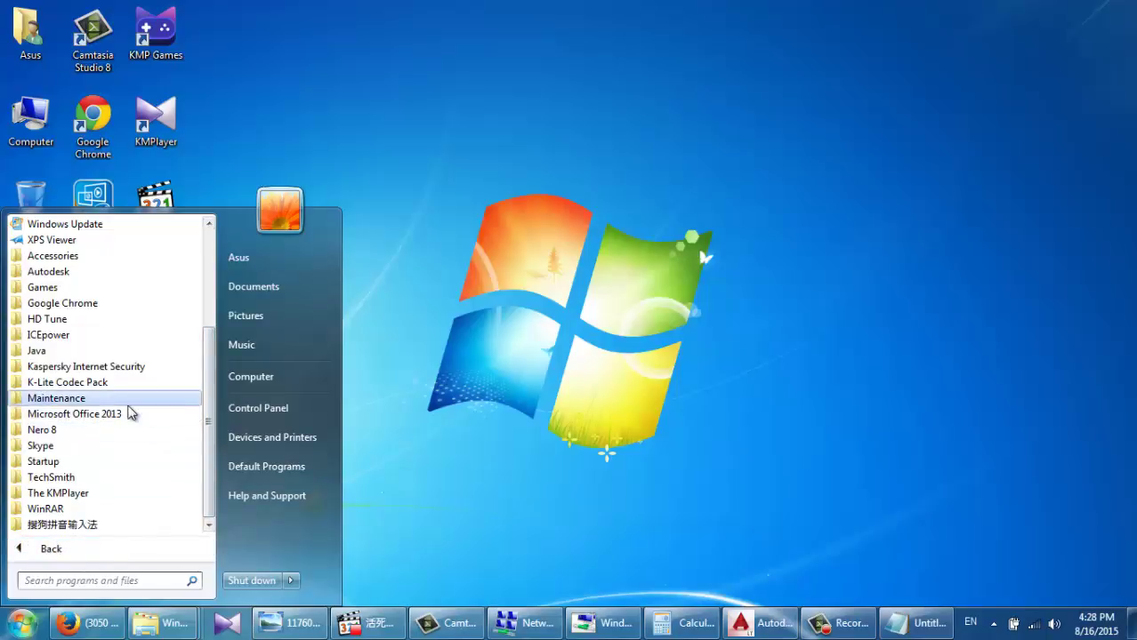
pyautogui.click(131, 415)
pyautogui.click(98, 446)
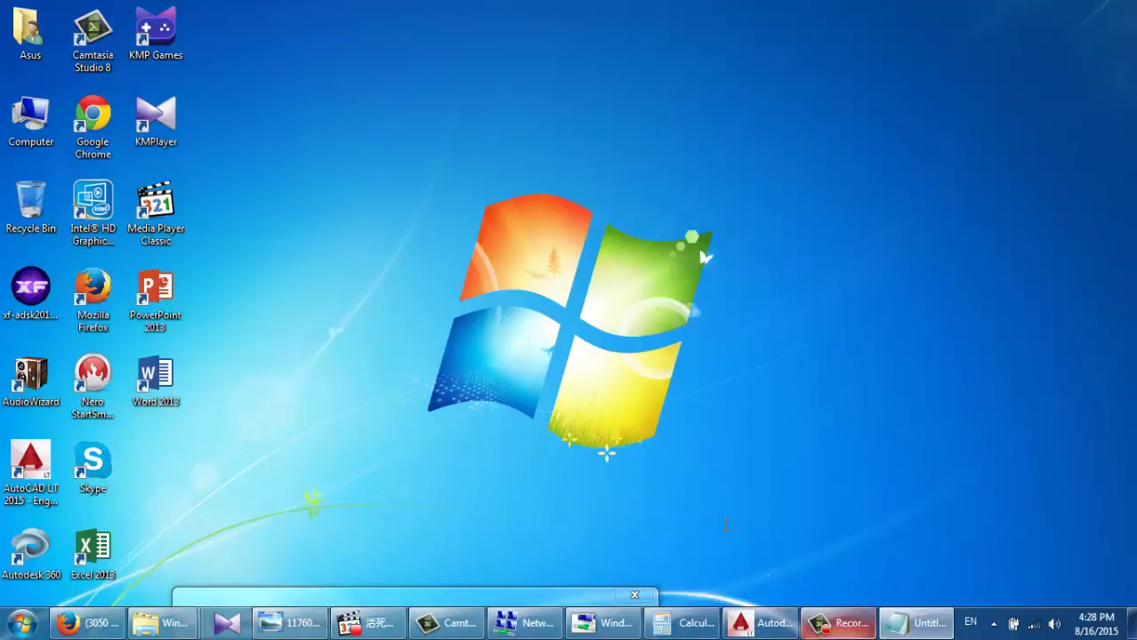
# Step: Save the pasted coordinates to the Desktop as a text file named Coordinate and close Notepad
pyautogui.click(919, 623)
pyautogui.click(230, 177)
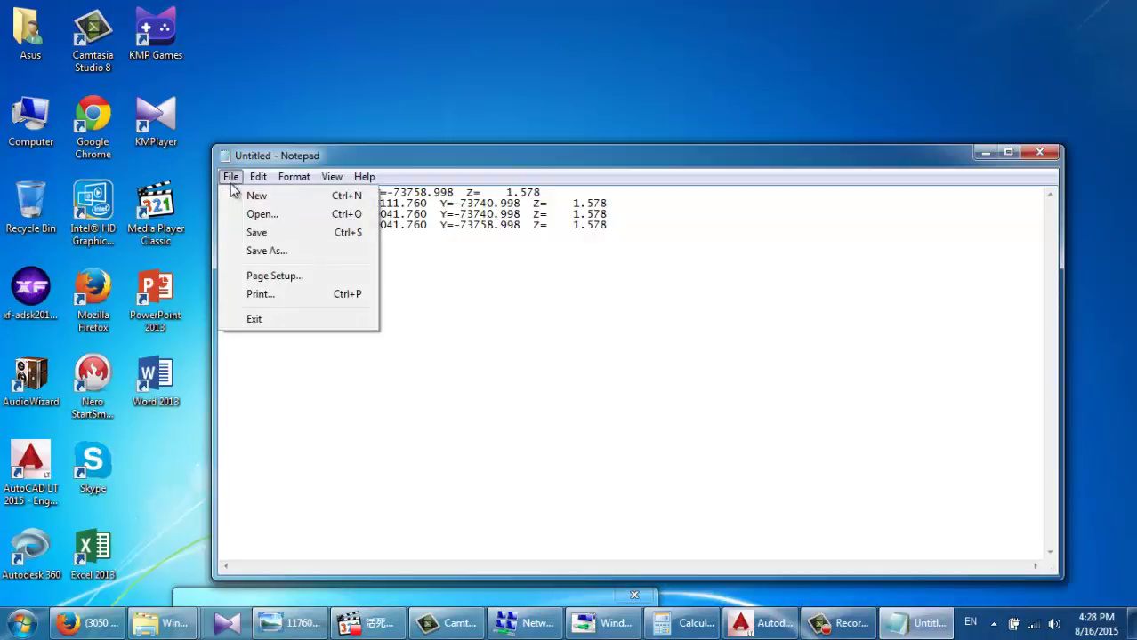
pyautogui.click(254, 250)
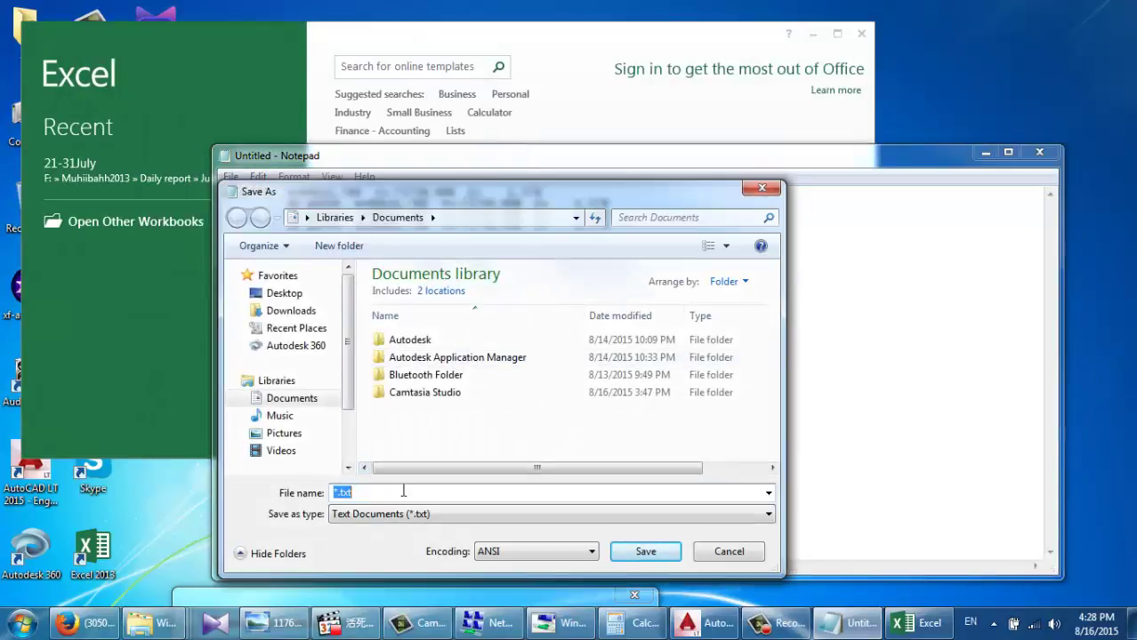
pyautogui.write('Coordinate')
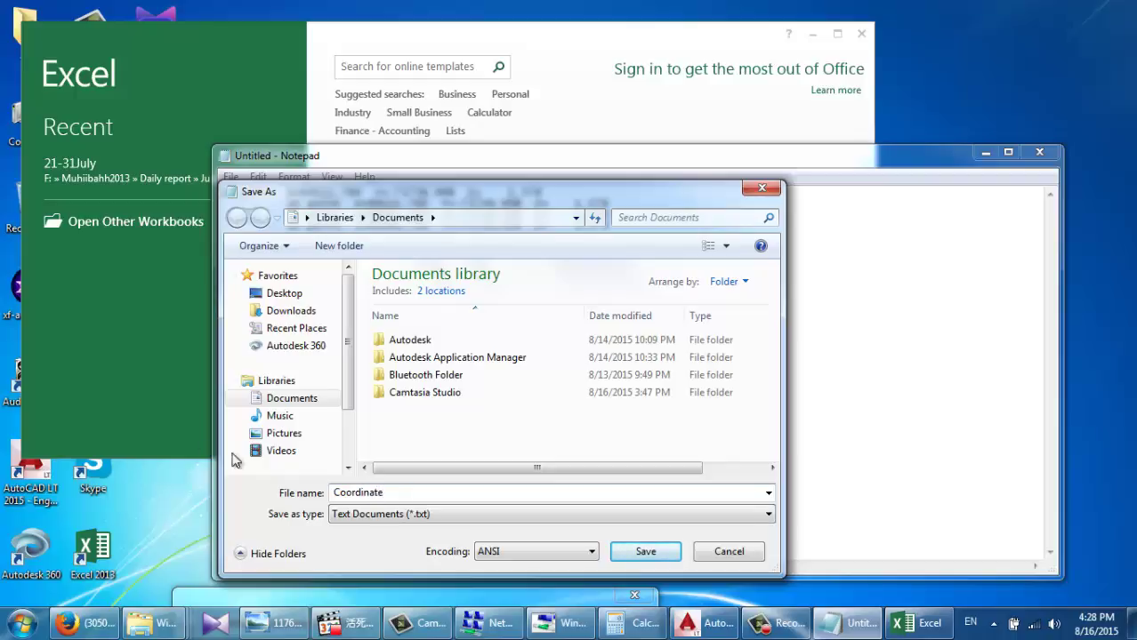
pyautogui.click(276, 294)
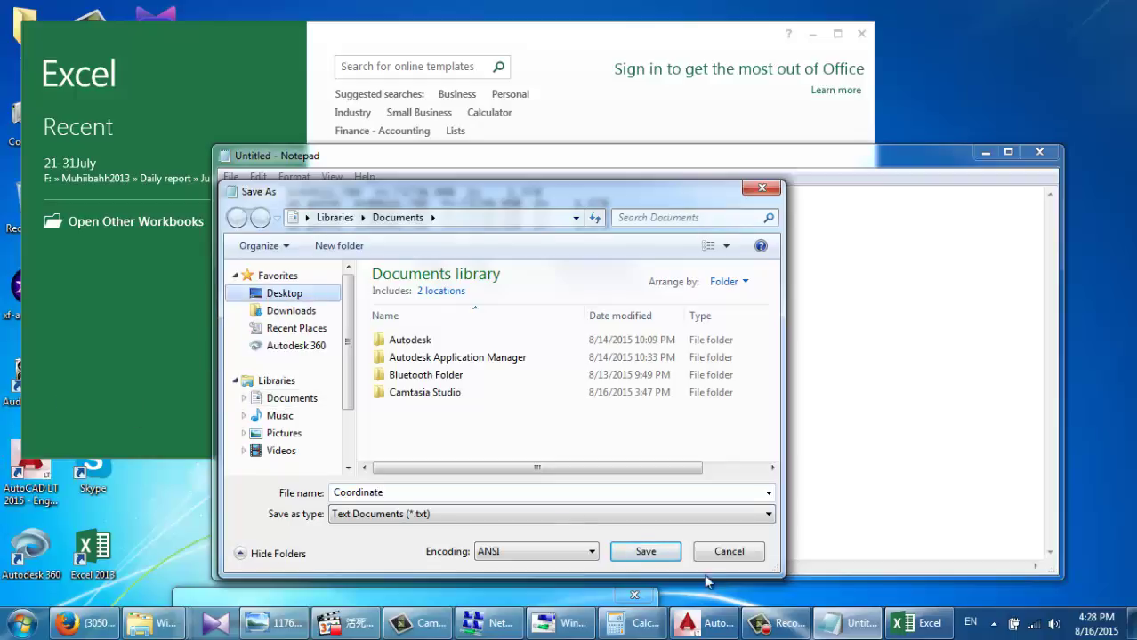
pyautogui.click(658, 552)
pyautogui.click(1039, 154)
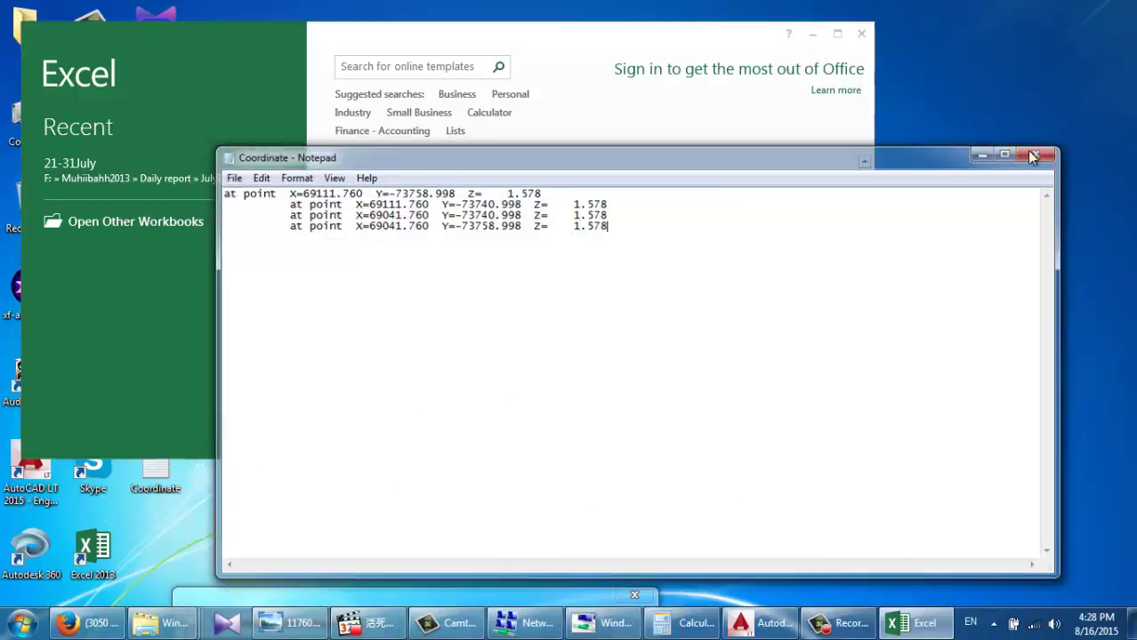
# Step: Switch to Excel, create a blank workbook in a maximized window, and select cell C5
pyautogui.click(475, 276)
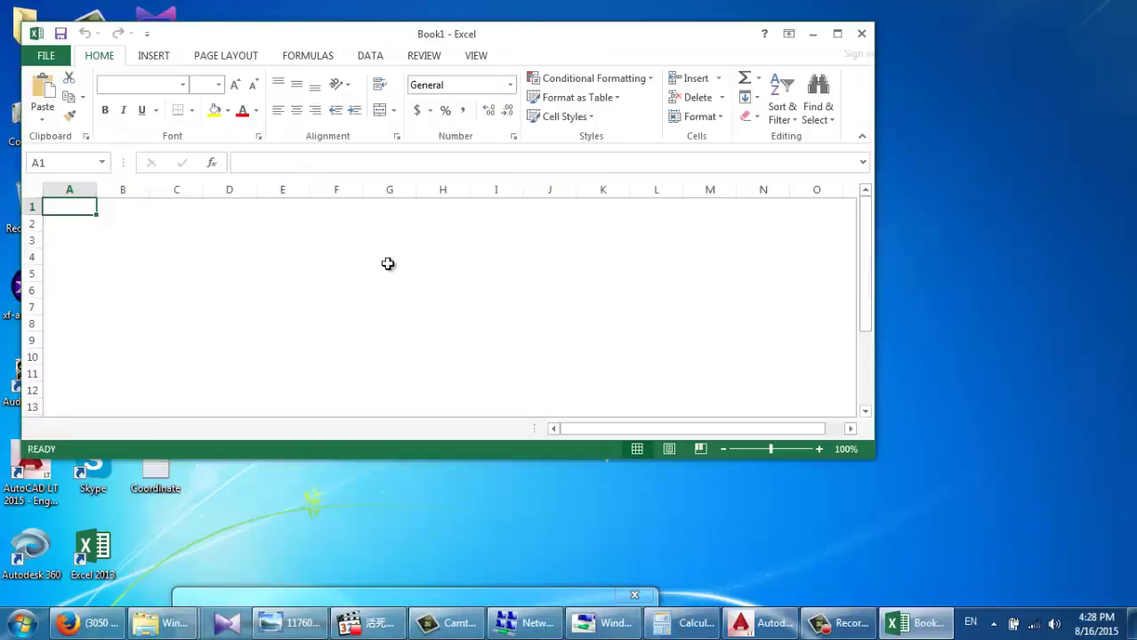
pyautogui.click(185, 270)
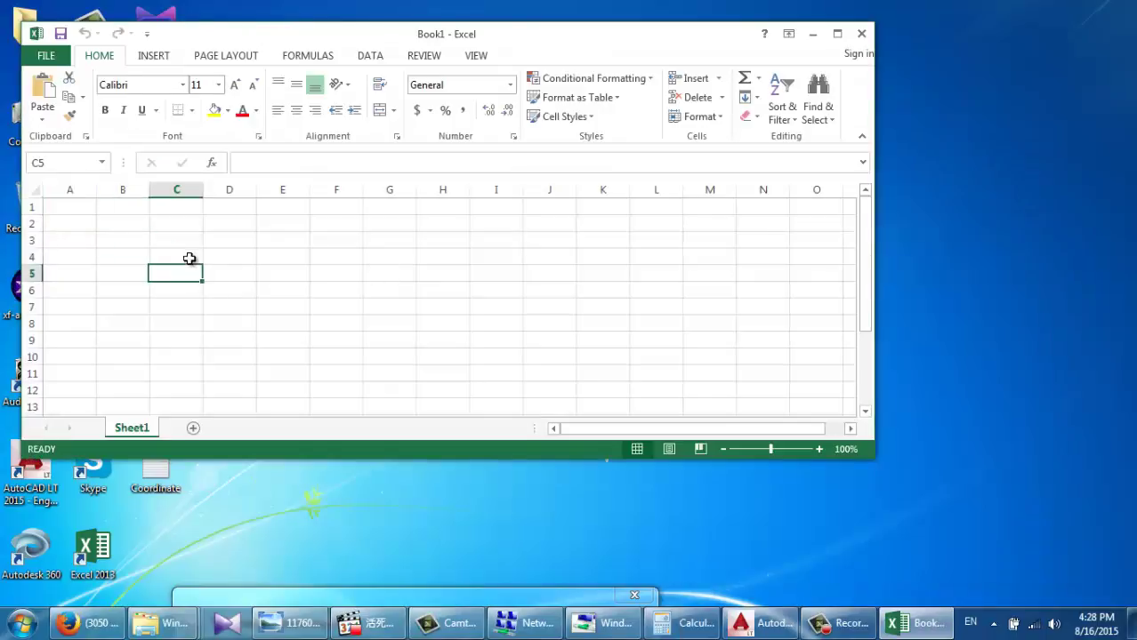
pyautogui.click(838, 33)
# Step: Start a text import of the Coordinate file from the Desktop
pyautogui.scroll(-4, 267, 105)
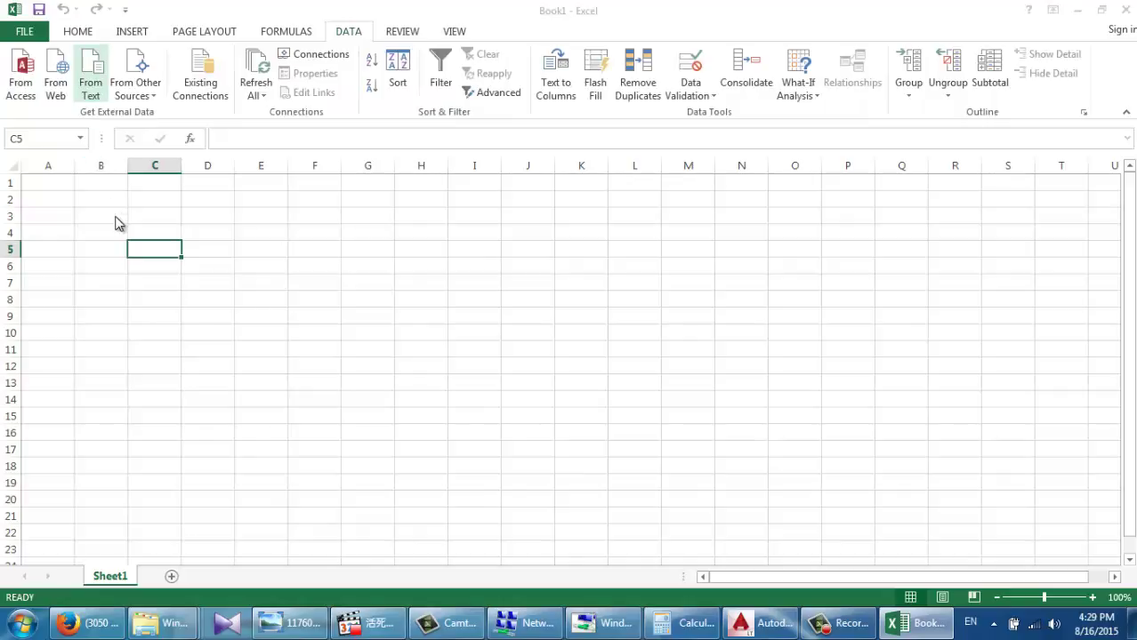
pyautogui.click(92, 89)
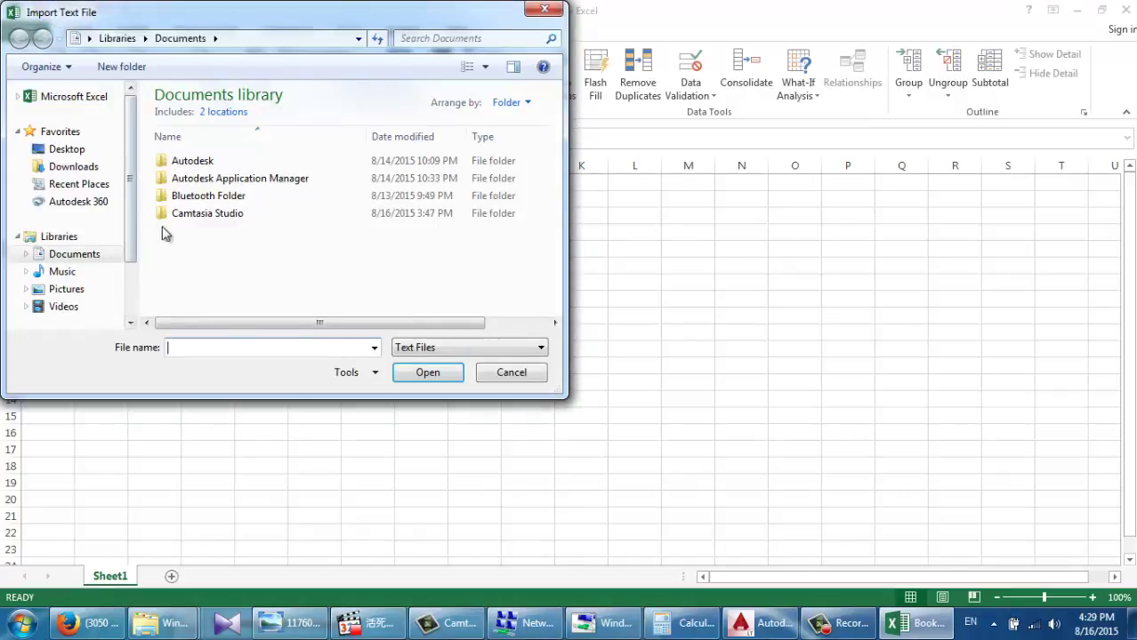
pyautogui.click(67, 149)
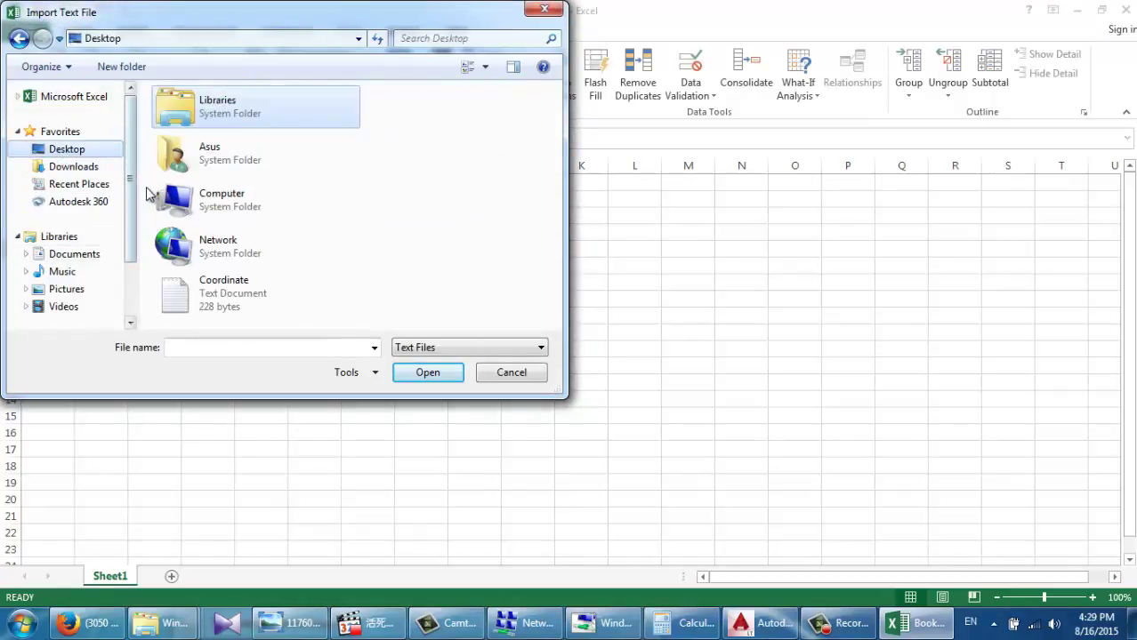
pyautogui.click(227, 307)
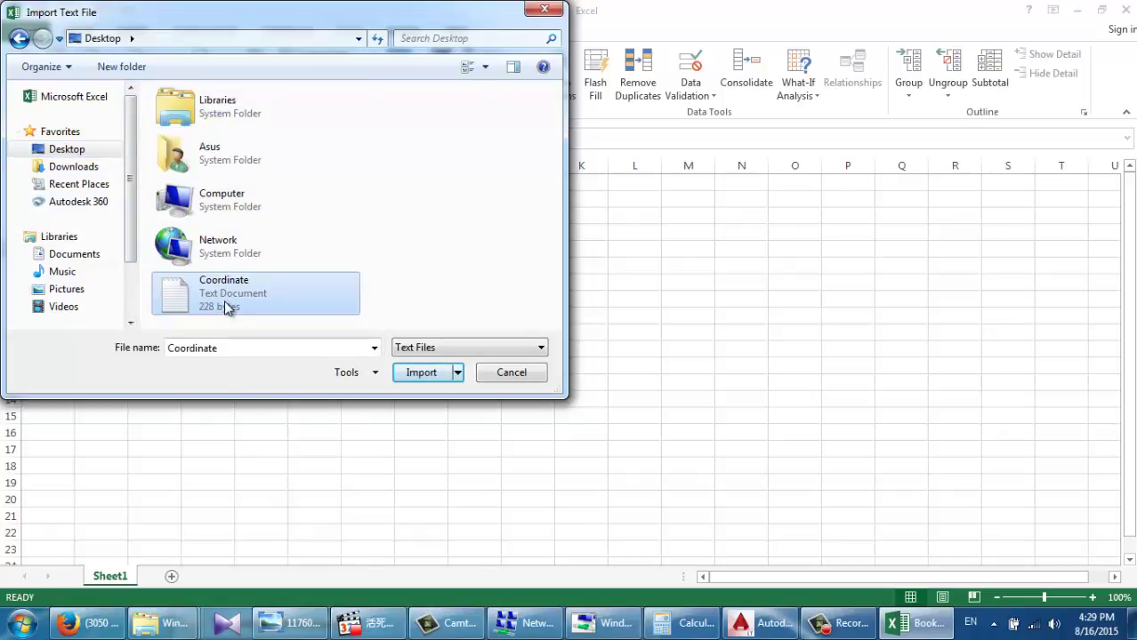
pyautogui.doubleClick(227, 307)
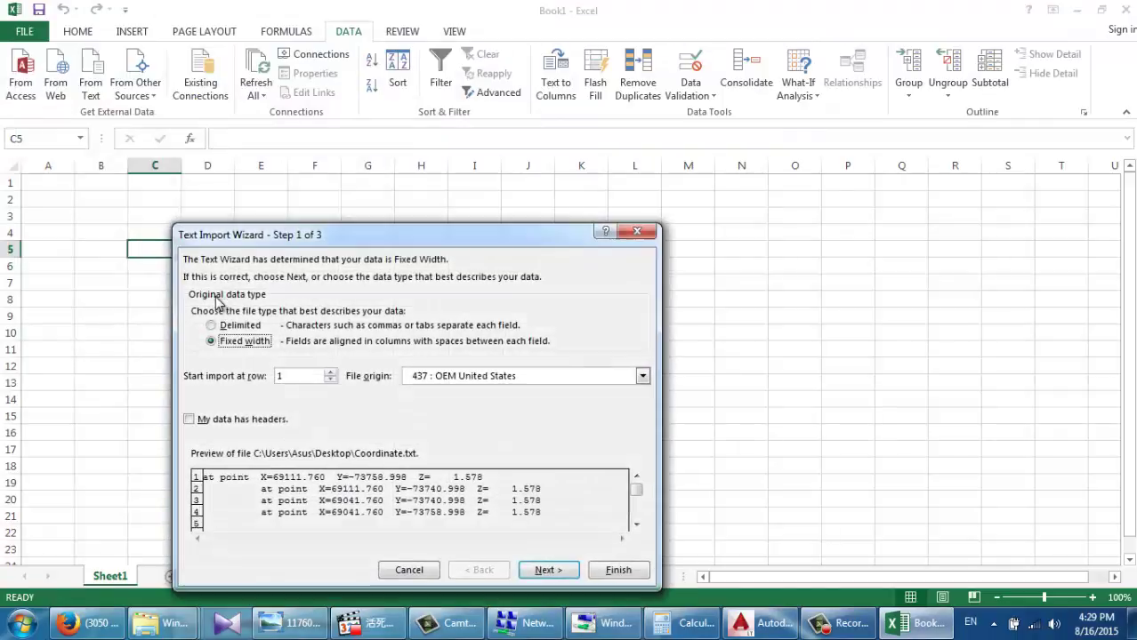
# Step: Import the text as Fixed width with the suggested column breaks and General format, placing it at cell C5 of the existing worksheet
pyautogui.moveTo(252, 245); pyautogui.dragTo(403, 60)
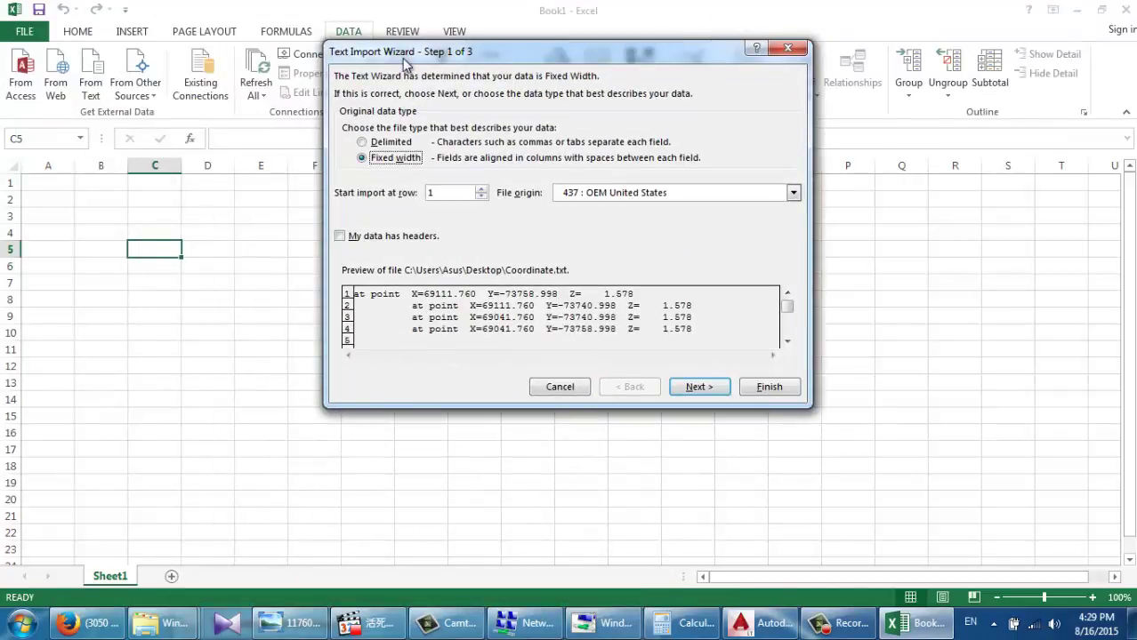
pyautogui.click(701, 387)
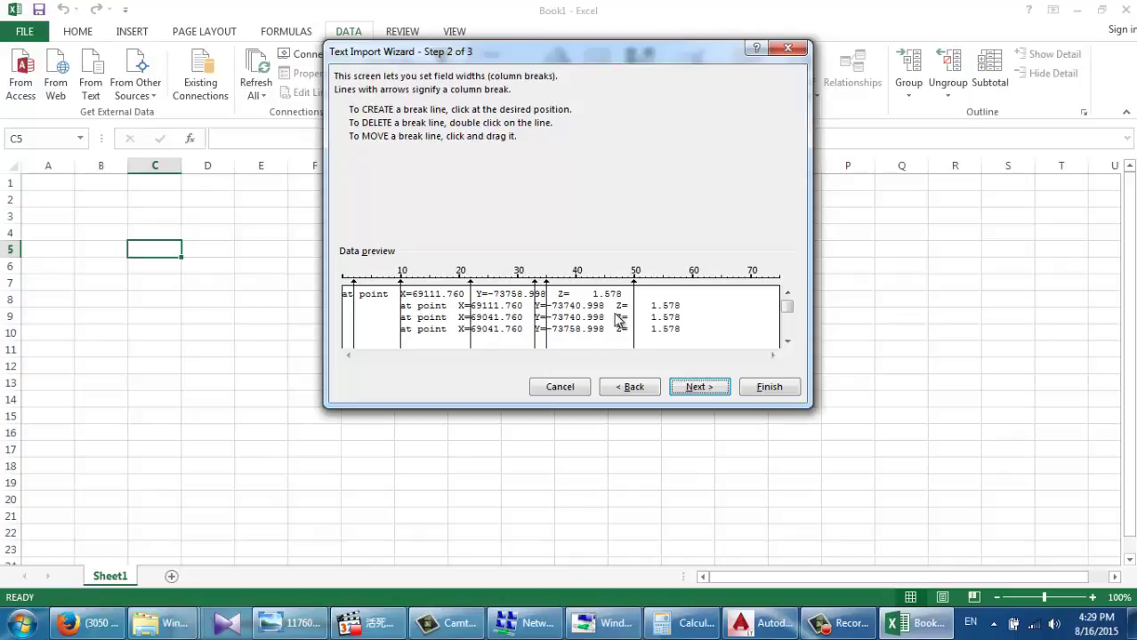
pyautogui.click(687, 390)
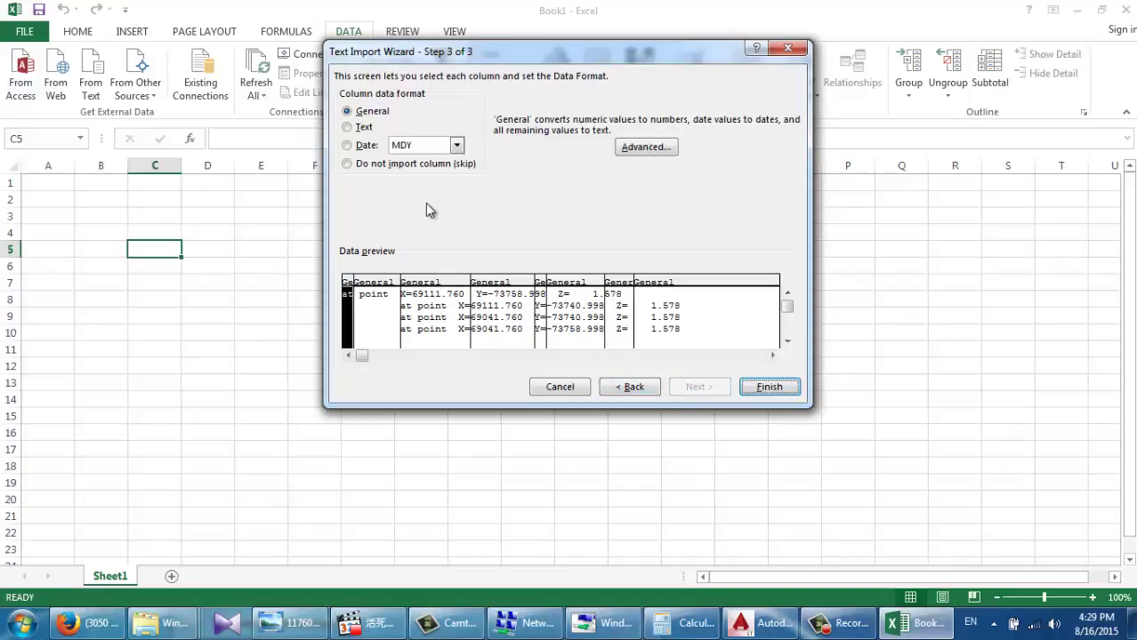
pyautogui.click(769, 388)
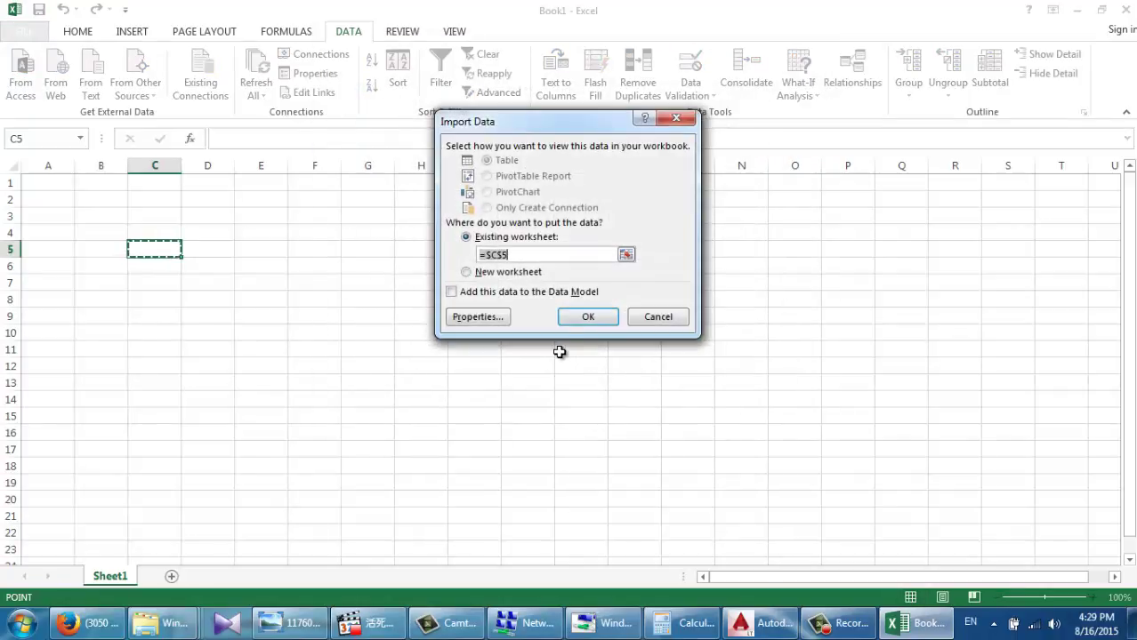
pyautogui.click(586, 315)
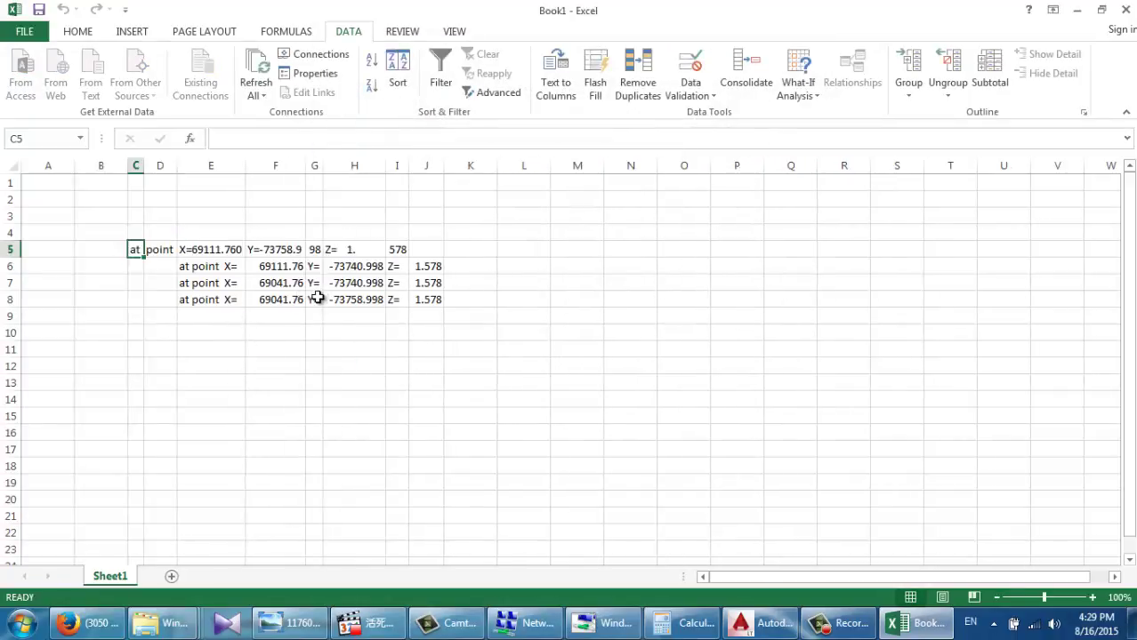
# Step: Start inserting a function in cell L6 and set the function category to All
pyautogui.click(537, 267)
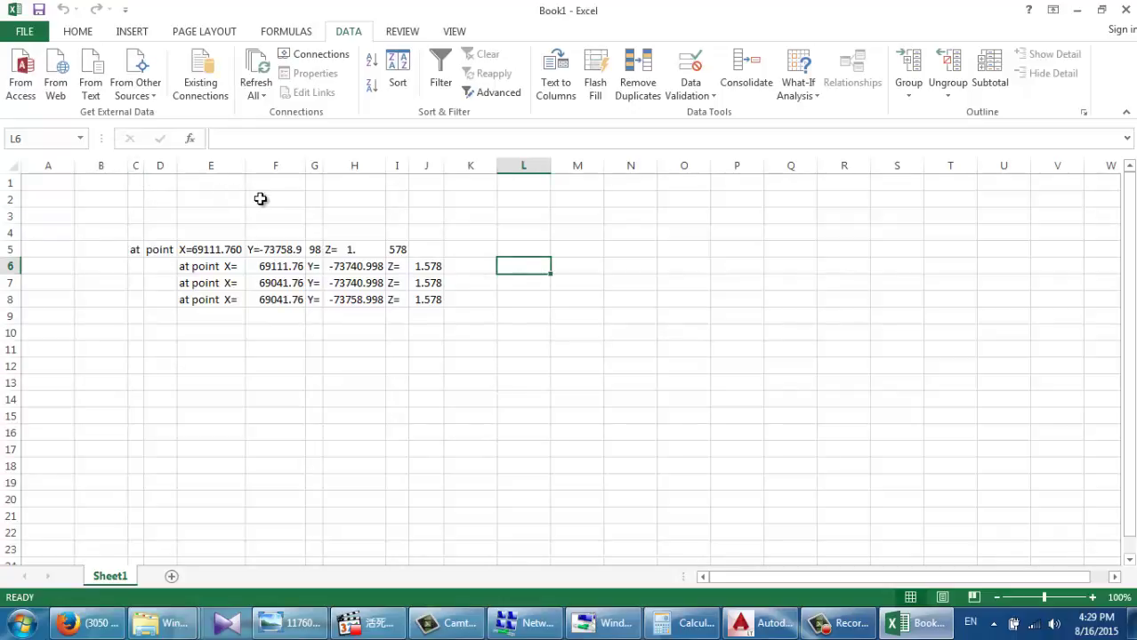
pyautogui.click(190, 142)
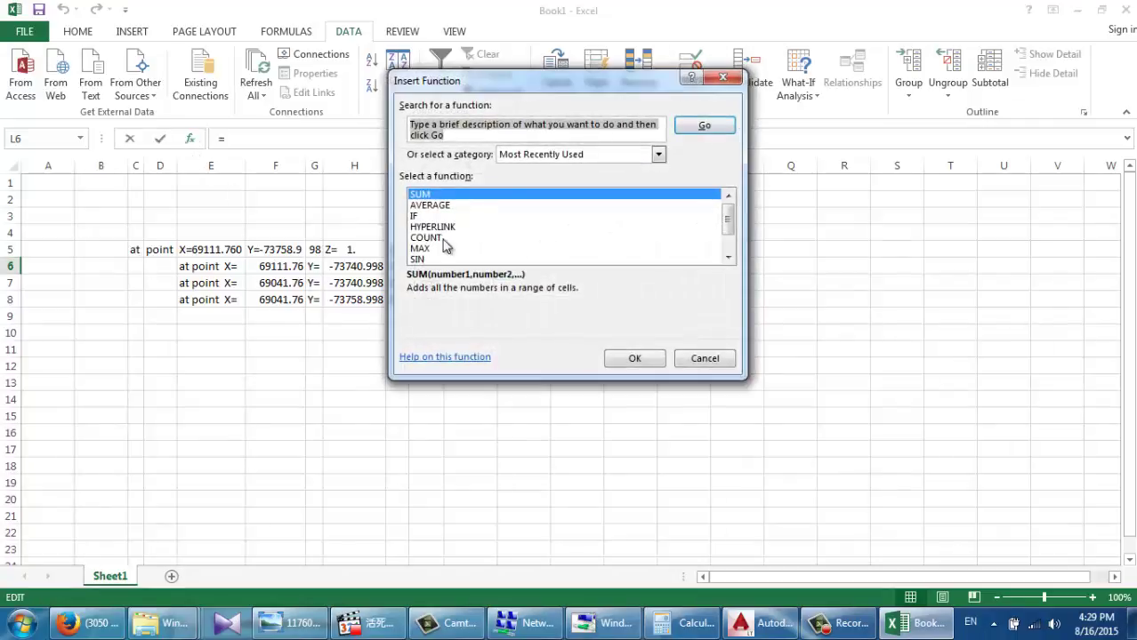
pyautogui.scroll(-1, 728, 237)
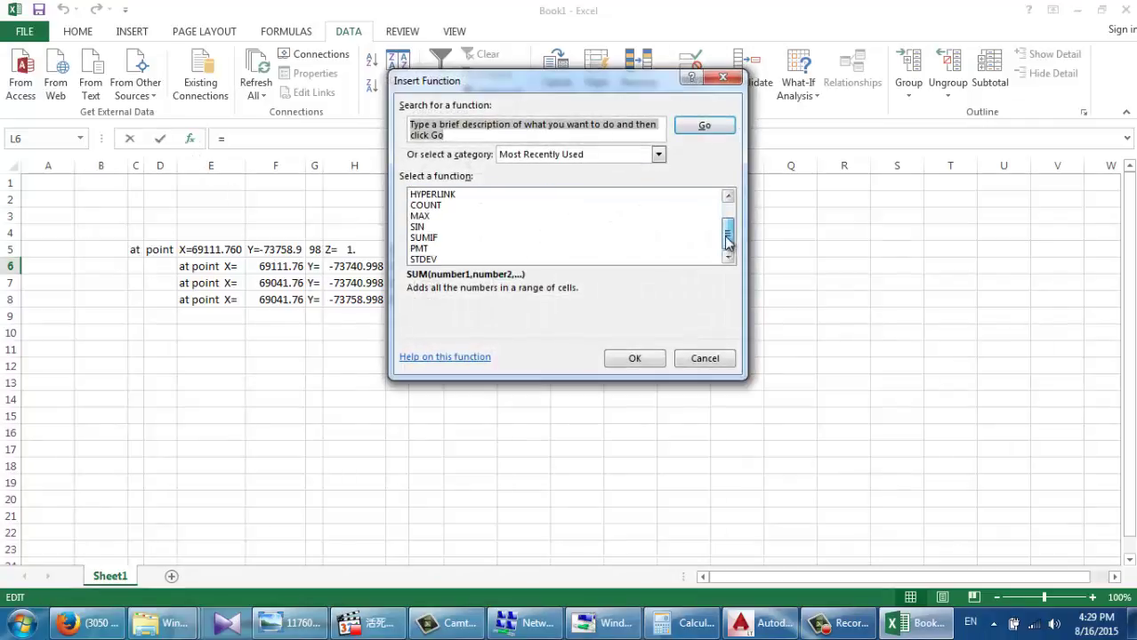
pyautogui.moveTo(727, 240); pyautogui.dragTo(724, 220)
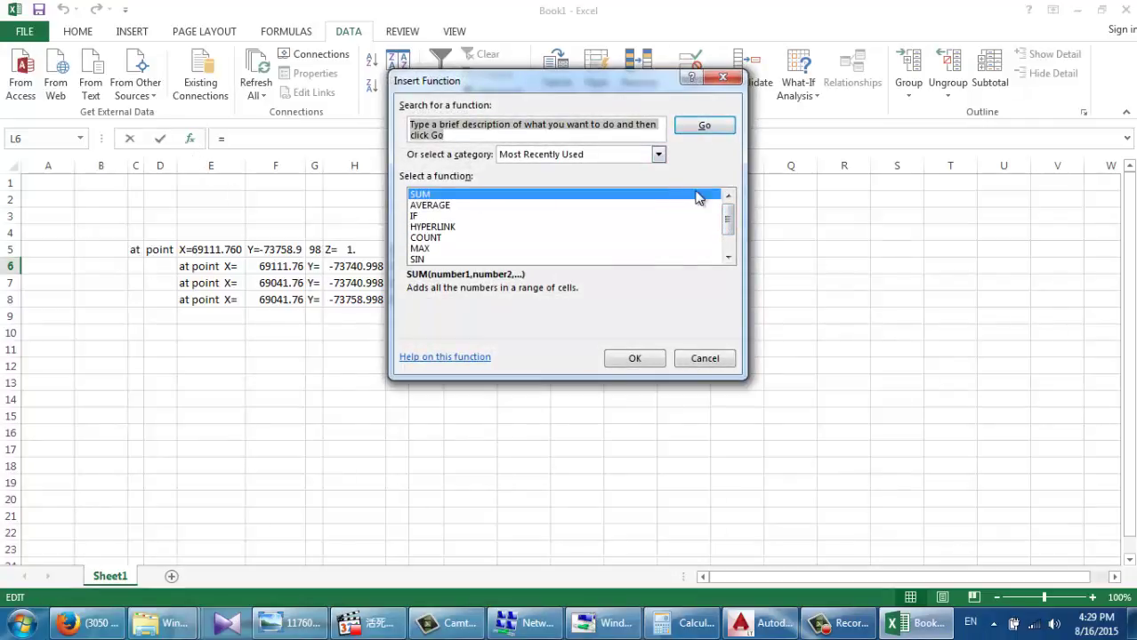
pyautogui.click(658, 156)
pyautogui.moveTo(658, 201); pyautogui.dragTo(667, 163)
pyautogui.click(632, 181)
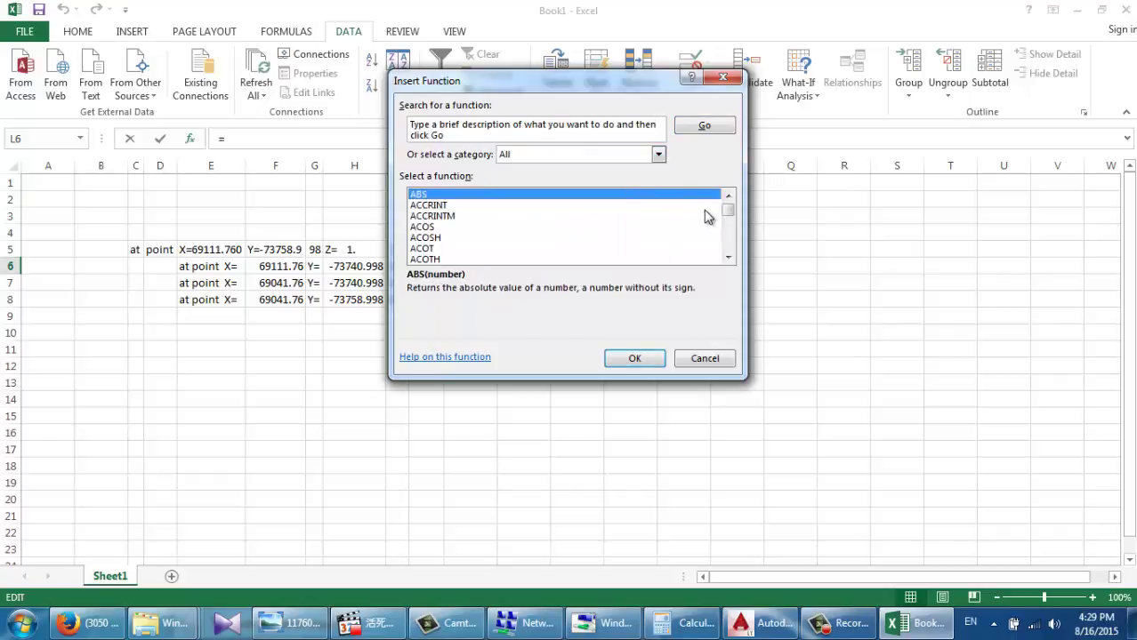
# Step: Find the CONCATENATE function in the full list and insert it
pyautogui.moveTo(728, 209); pyautogui.dragTo(729, 214)
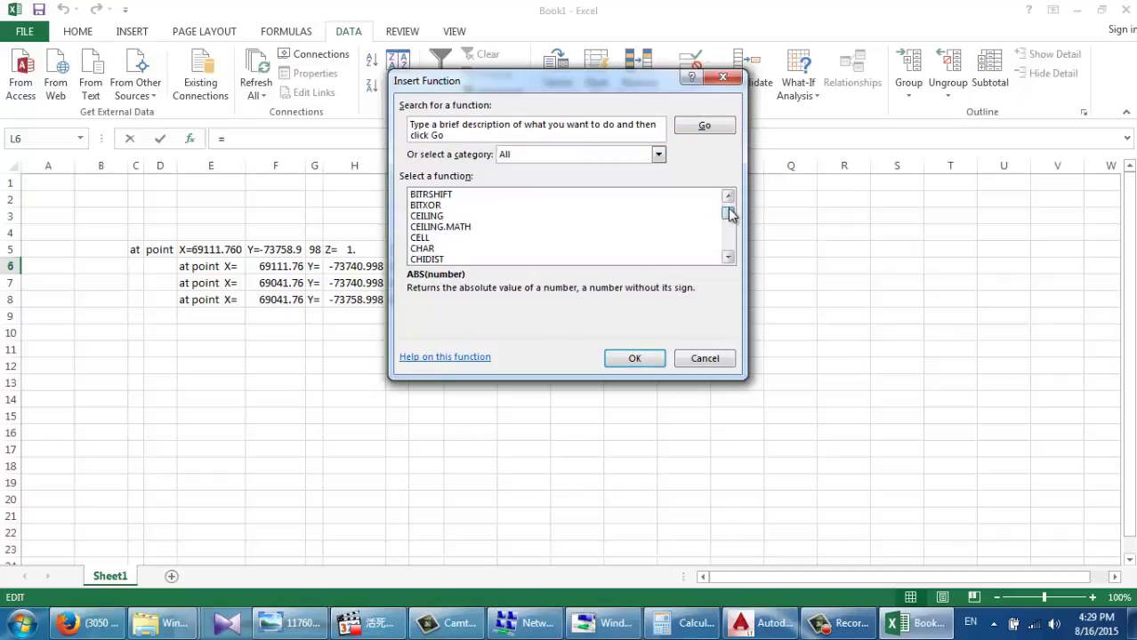
pyautogui.click(728, 256)
pyautogui.click(727, 256)
pyautogui.click(727, 256)
pyautogui.click(728, 256)
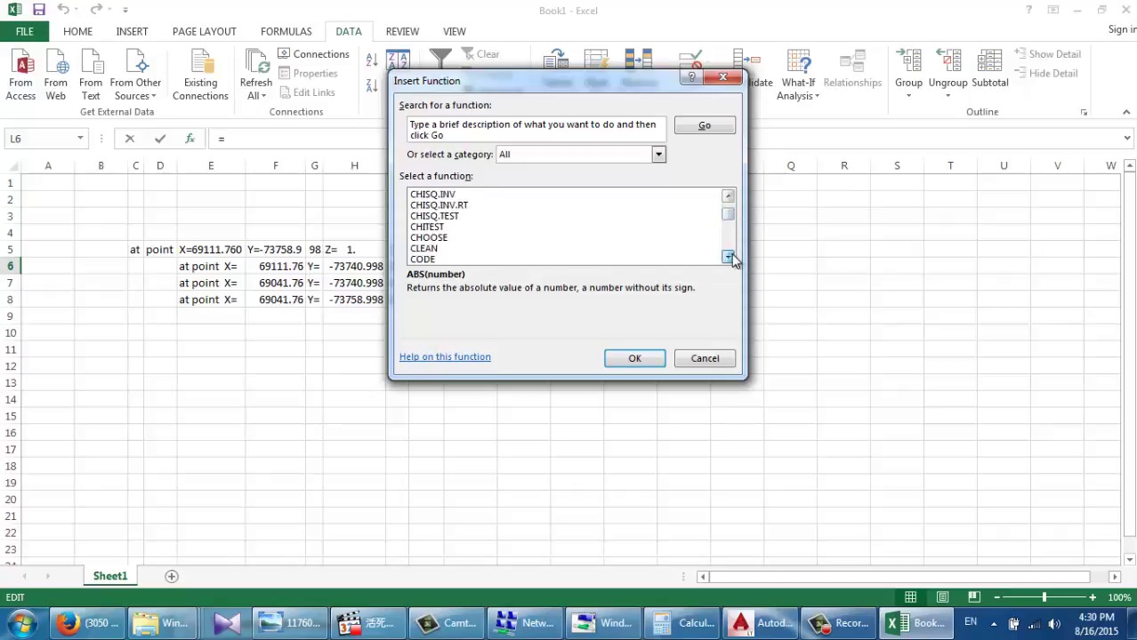
pyautogui.moveTo(728, 256); pyautogui.dragTo(728, 256)
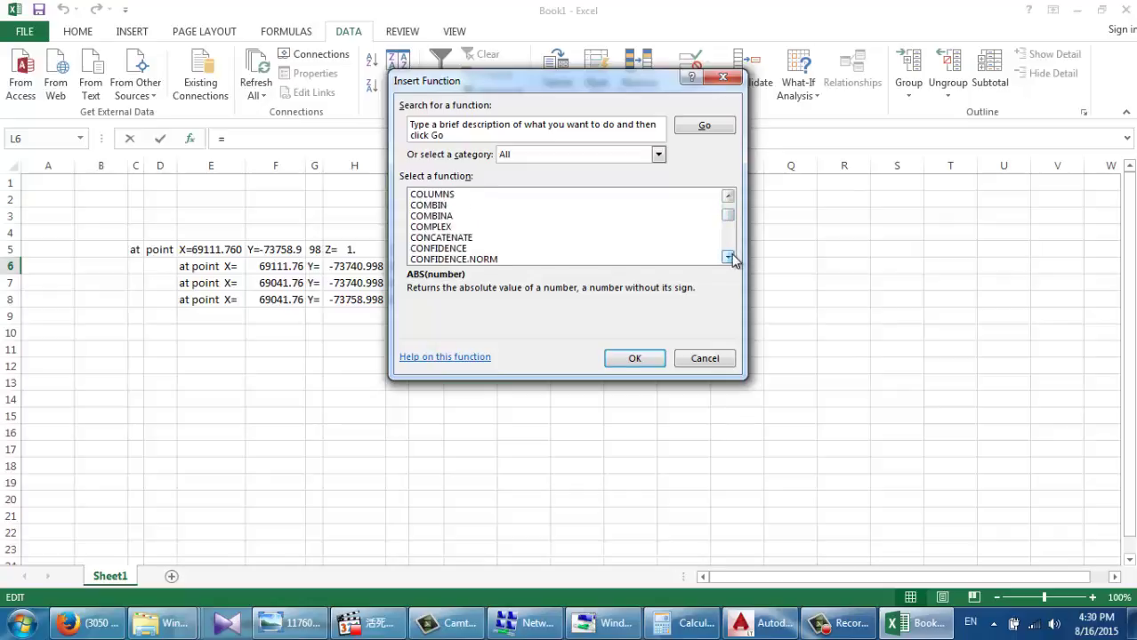
pyautogui.click(481, 238)
pyautogui.click(609, 354)
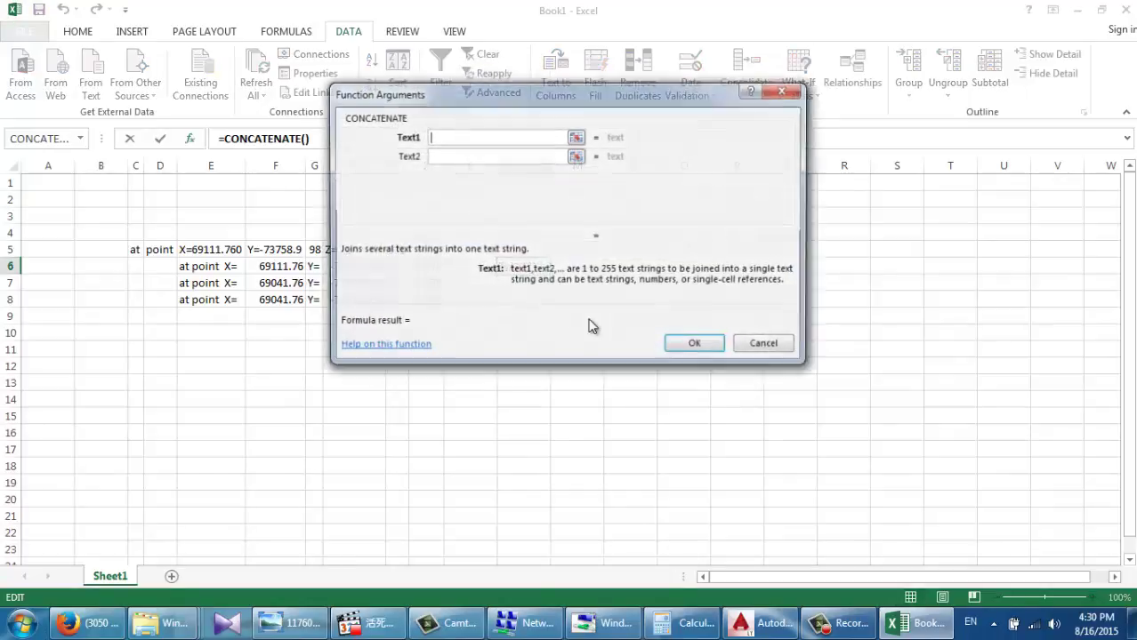
# Step: Set the CONCATENATE arguments to F6, a comma and H6, and apply the formula in cell L6
pyautogui.click(575, 139)
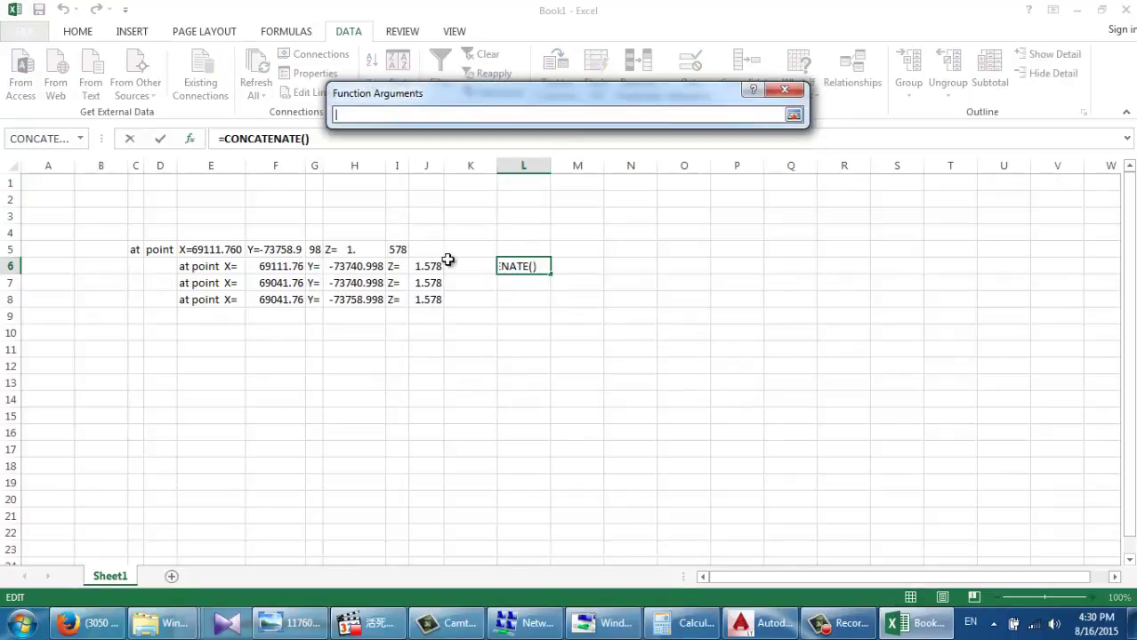
pyautogui.click(277, 267)
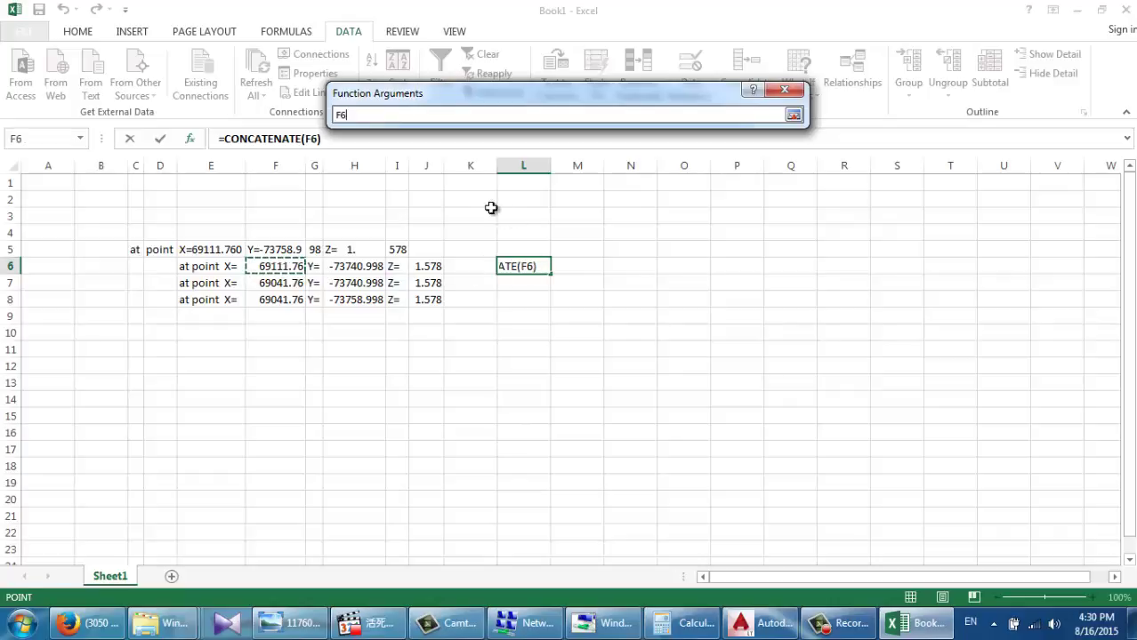
pyautogui.click(793, 116)
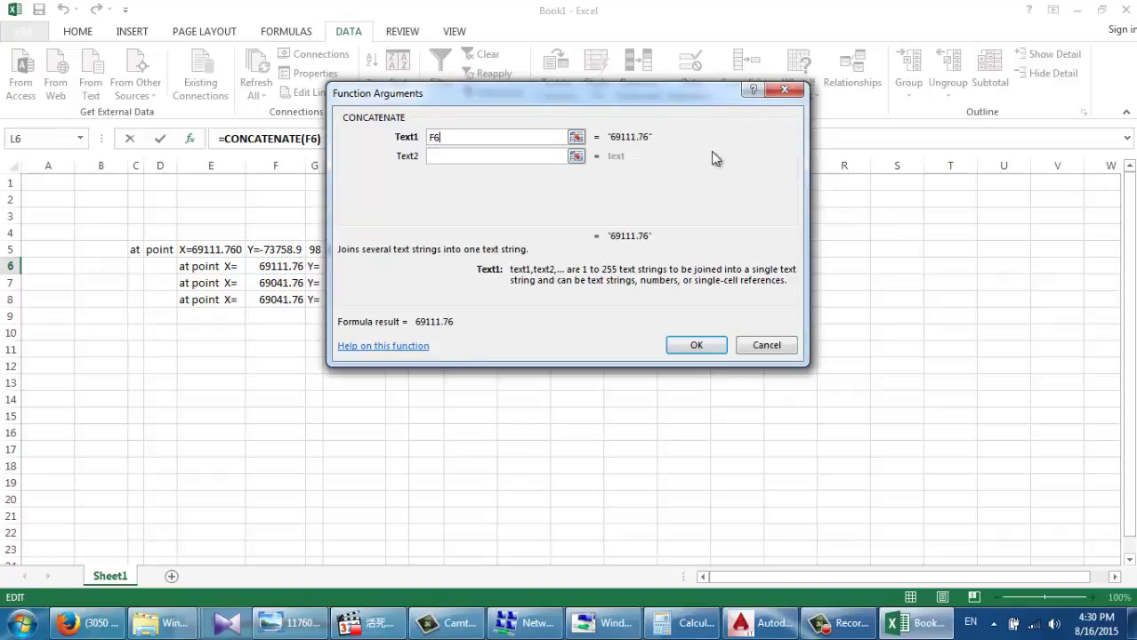
pyautogui.click(549, 154)
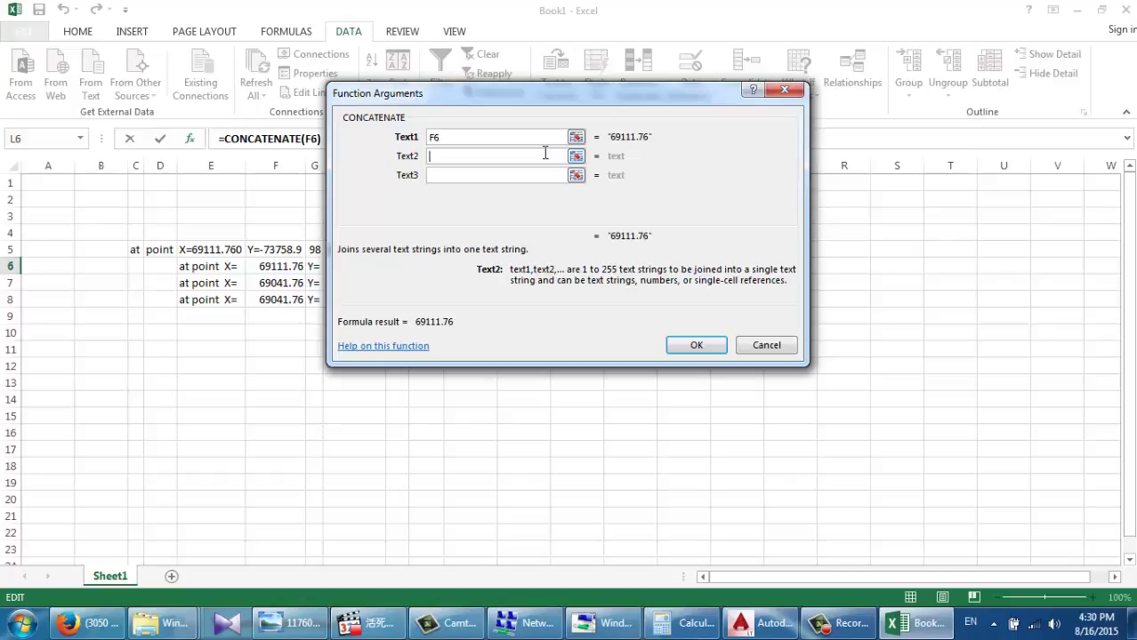
pyautogui.write(',')
pyautogui.click(549, 177)
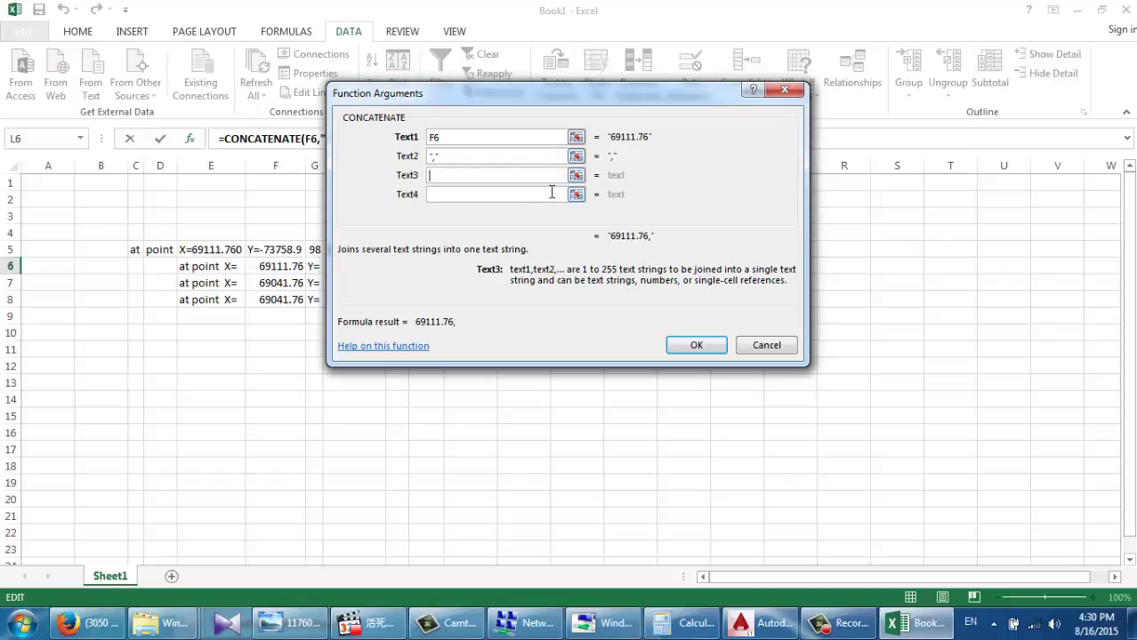
pyautogui.moveTo(523, 98); pyautogui.dragTo(781, 177)
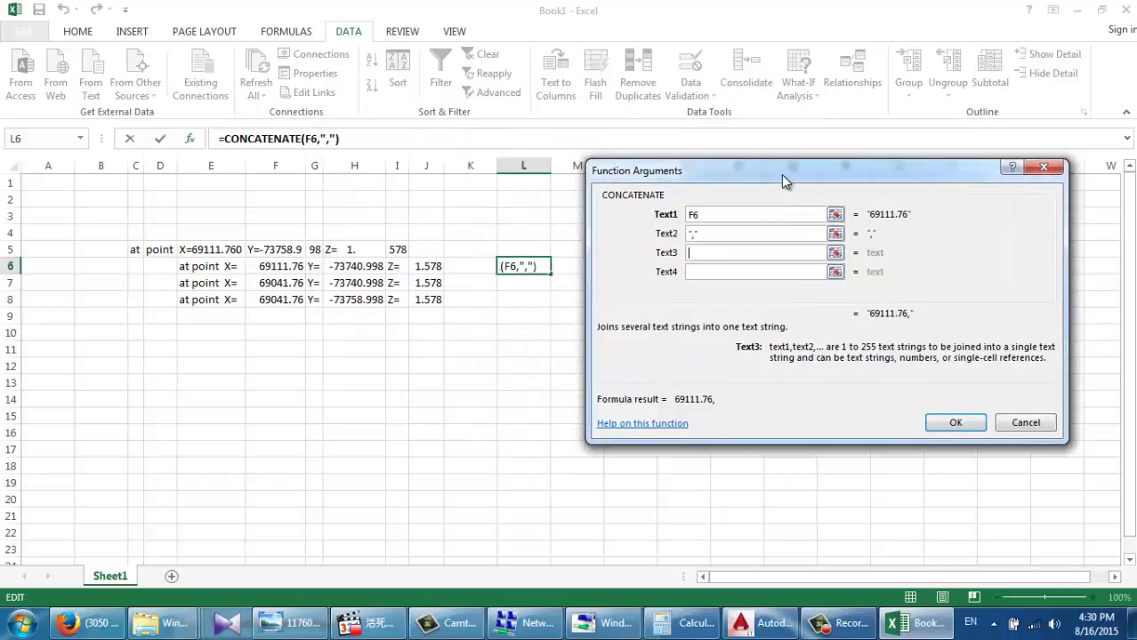
pyautogui.click(356, 265)
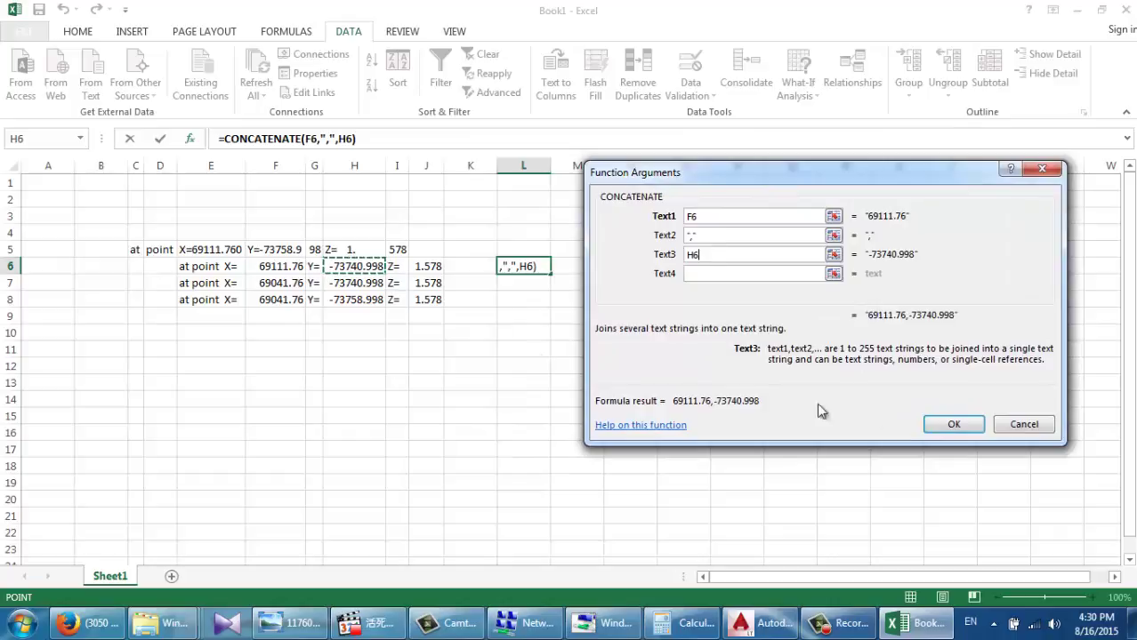
pyautogui.click(954, 425)
pyautogui.click(661, 383)
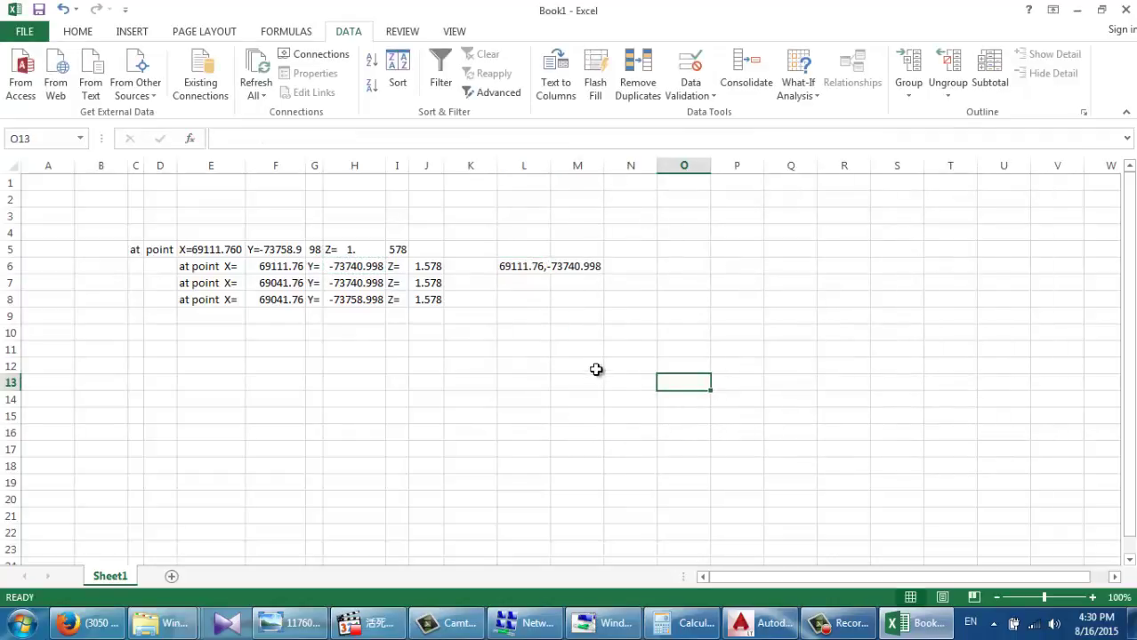
# Step: Copy the CONCATENATE formula from cell L6 into cells L7 and L8
pyautogui.click(503, 265)
pyautogui.rightClick(505, 266)
pyautogui.click(538, 299)
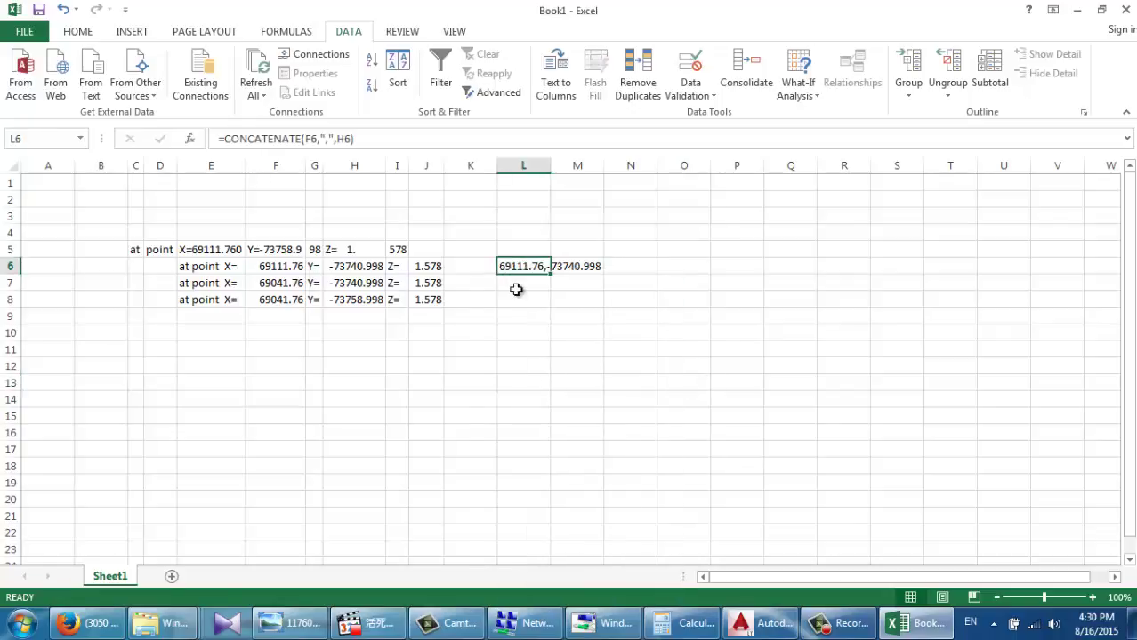
pyautogui.moveTo(515, 285); pyautogui.dragTo(507, 294)
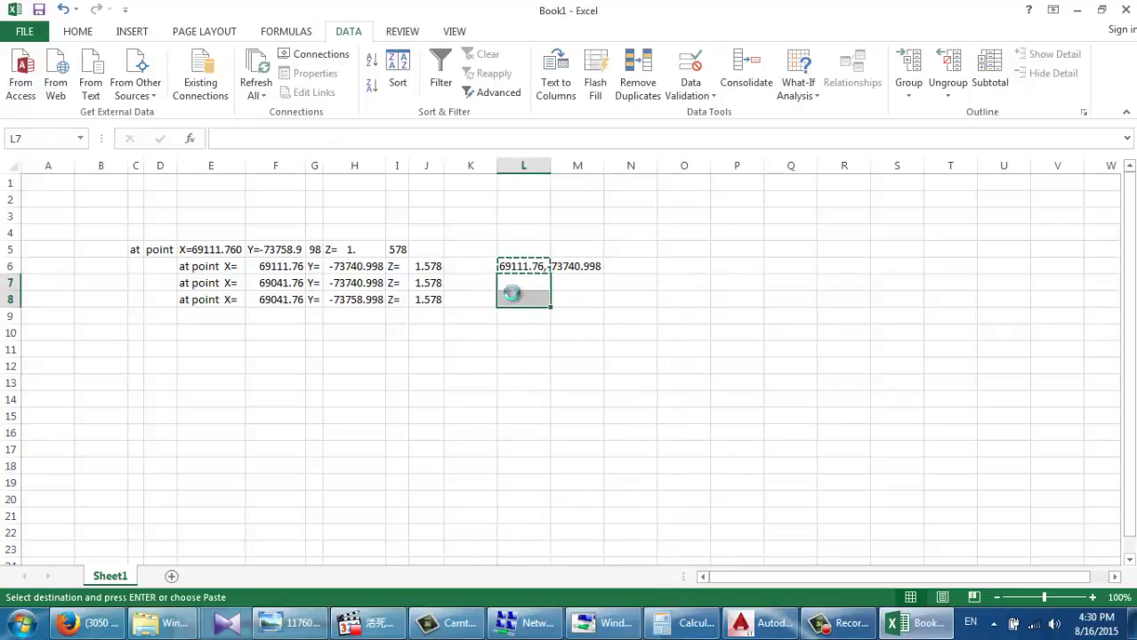
pyautogui.press('Return')
# Step: Copy the three joined coordinate pairs in the range L6:M8
pyautogui.moveTo(599, 302); pyautogui.dragTo(527, 267)
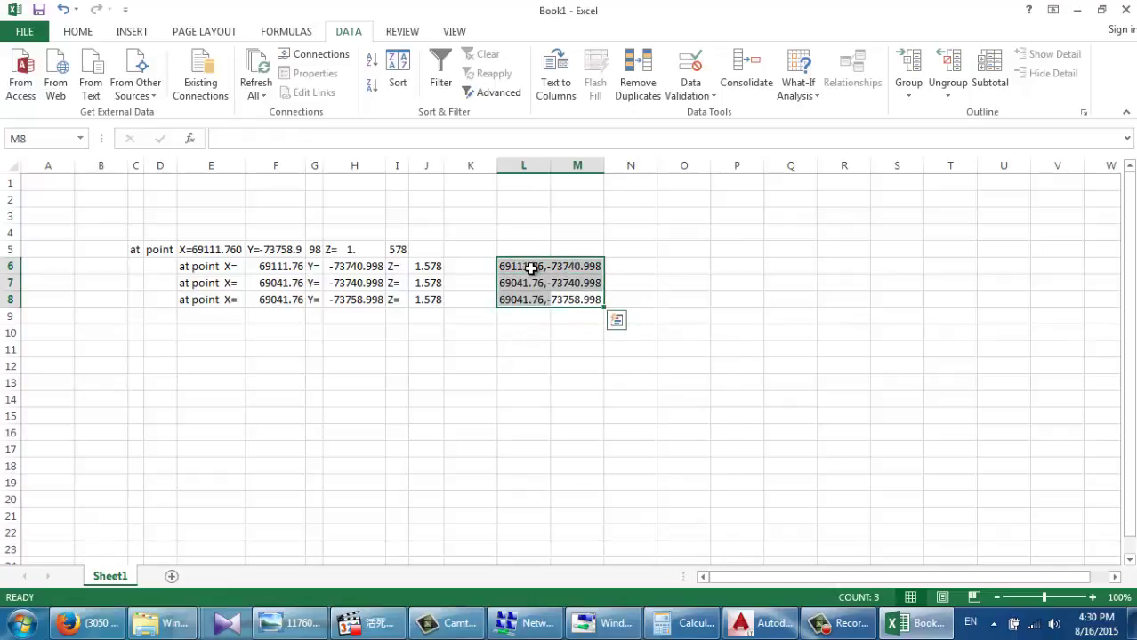
pyautogui.rightClick(530, 268)
pyautogui.click(558, 300)
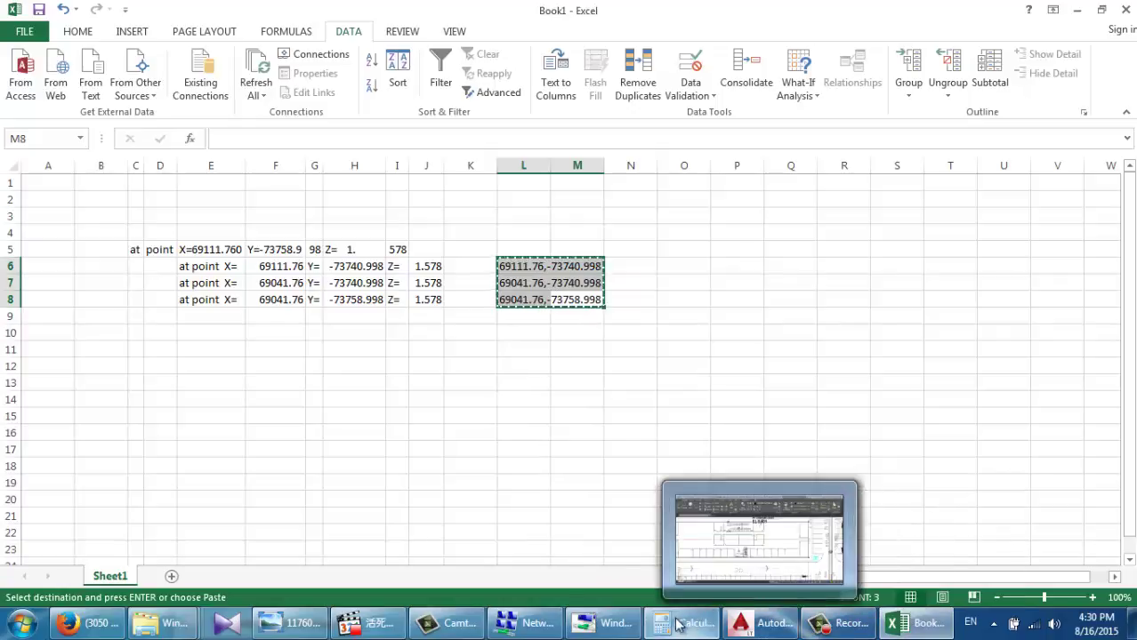
# Step: Switch to AutoCAD and move the entire site plan sheet straight down, clear of its original position
pyautogui.moveTo(432, 634)
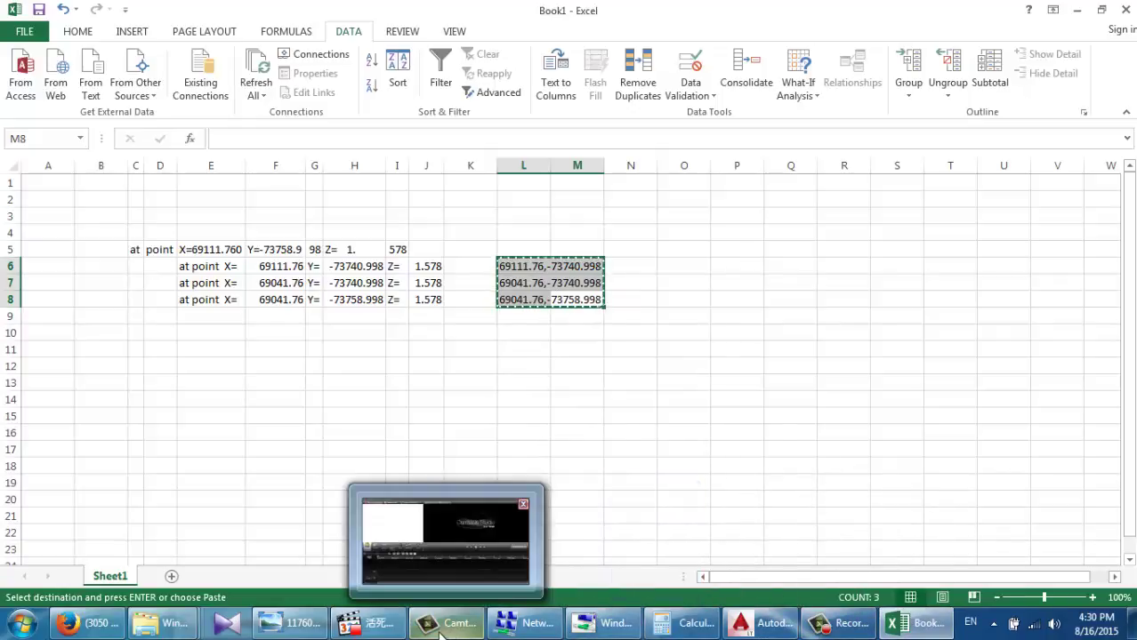
pyautogui.click(754, 622)
pyautogui.scroll(-5, 257, 241)
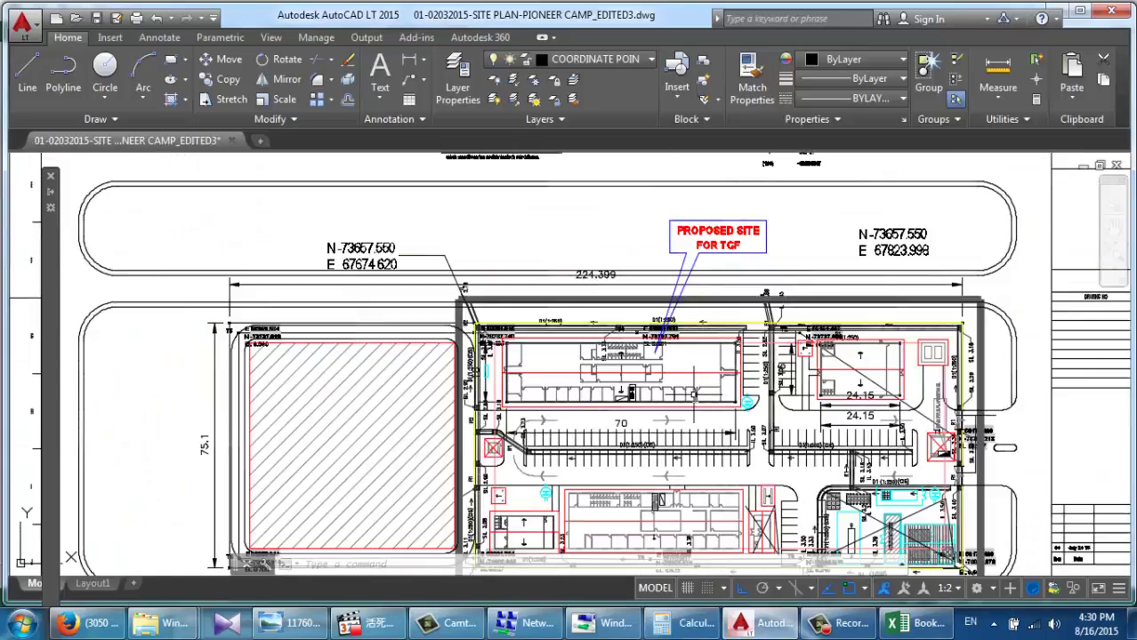
pyautogui.scroll(-3, 694, 394)
pyautogui.scroll(8, 660, 431)
pyautogui.scroll(2, 587, 435)
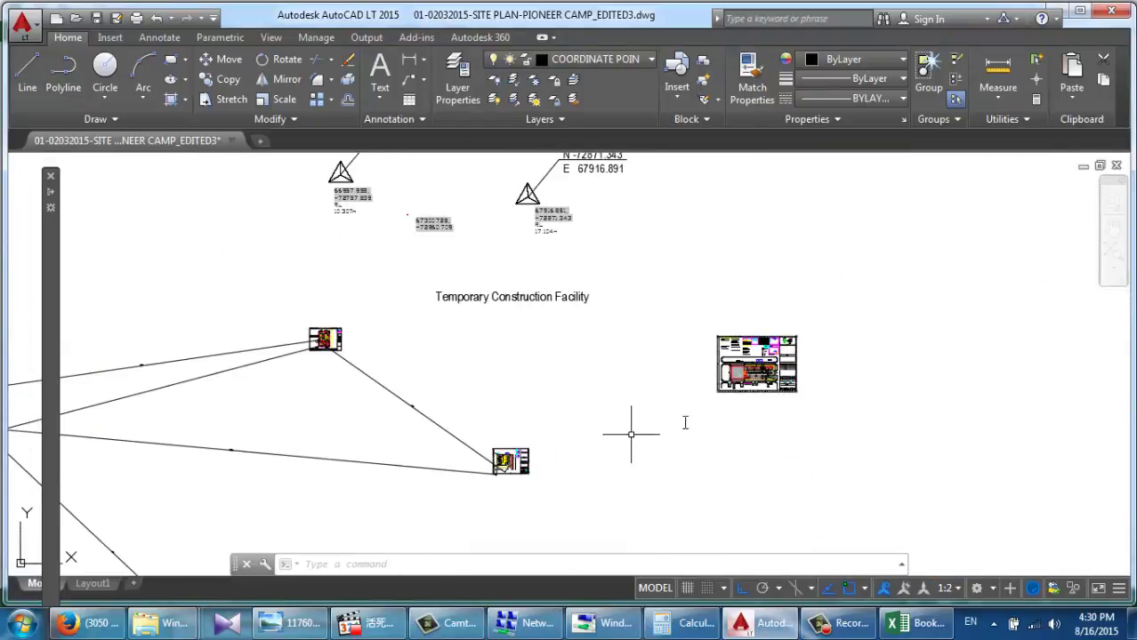
pyautogui.click(832, 366)
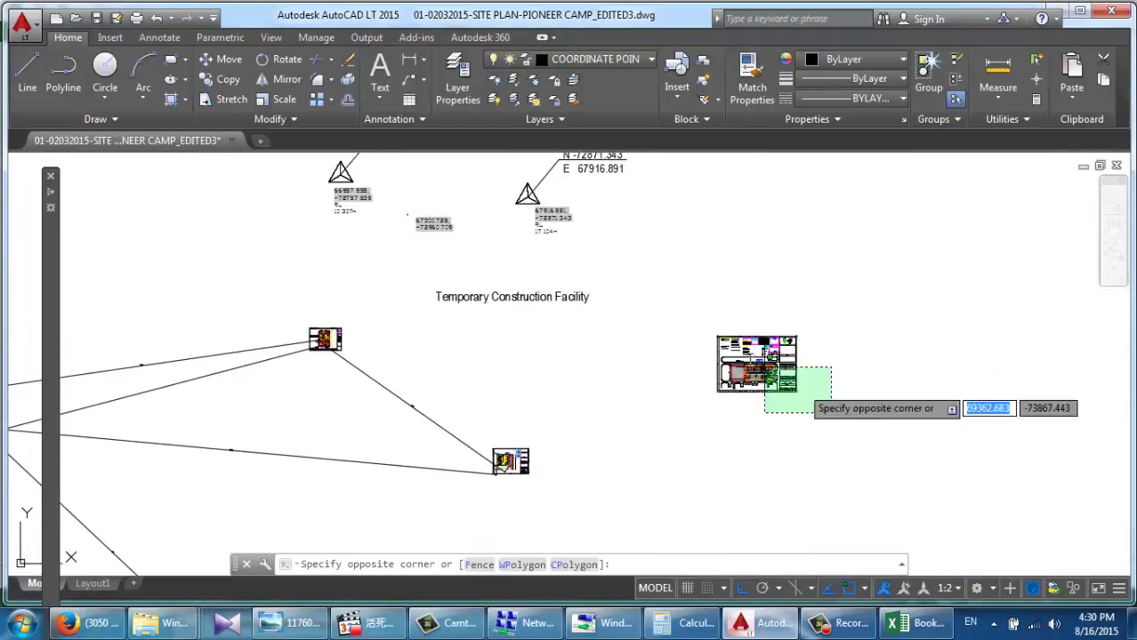
pyautogui.click(713, 323)
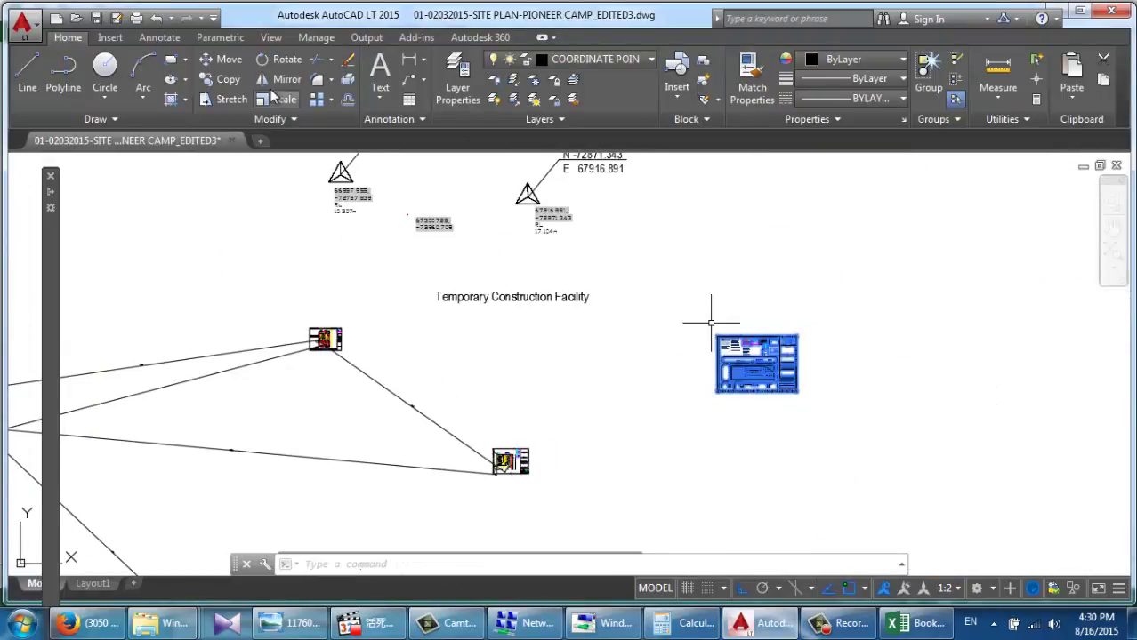
pyautogui.click(228, 59)
pyautogui.click(731, 385)
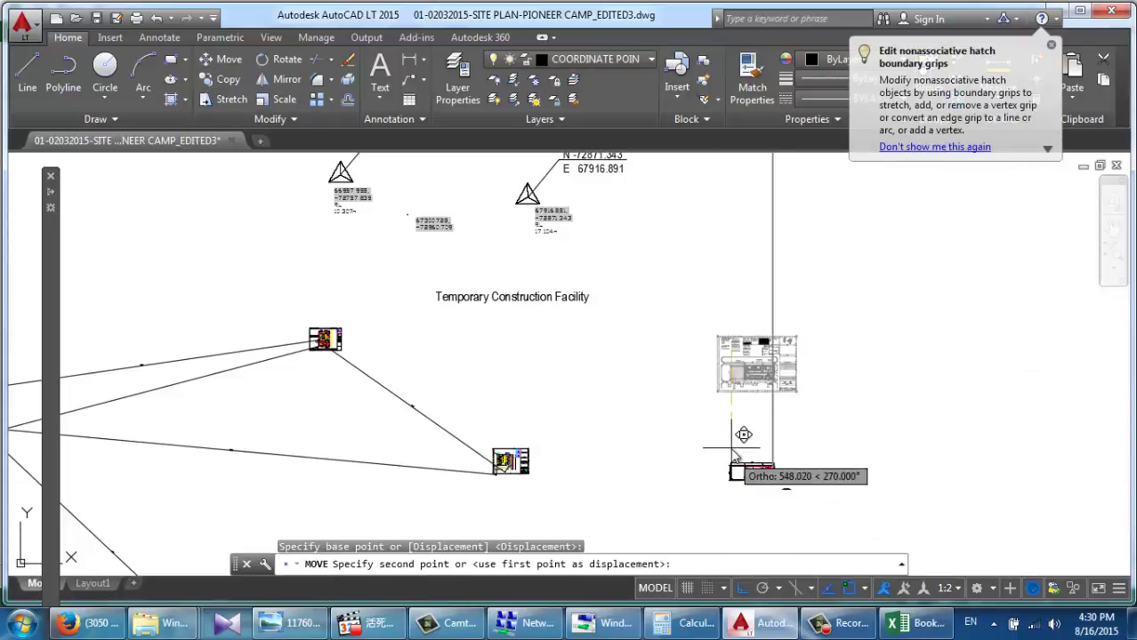
pyautogui.click(740, 485)
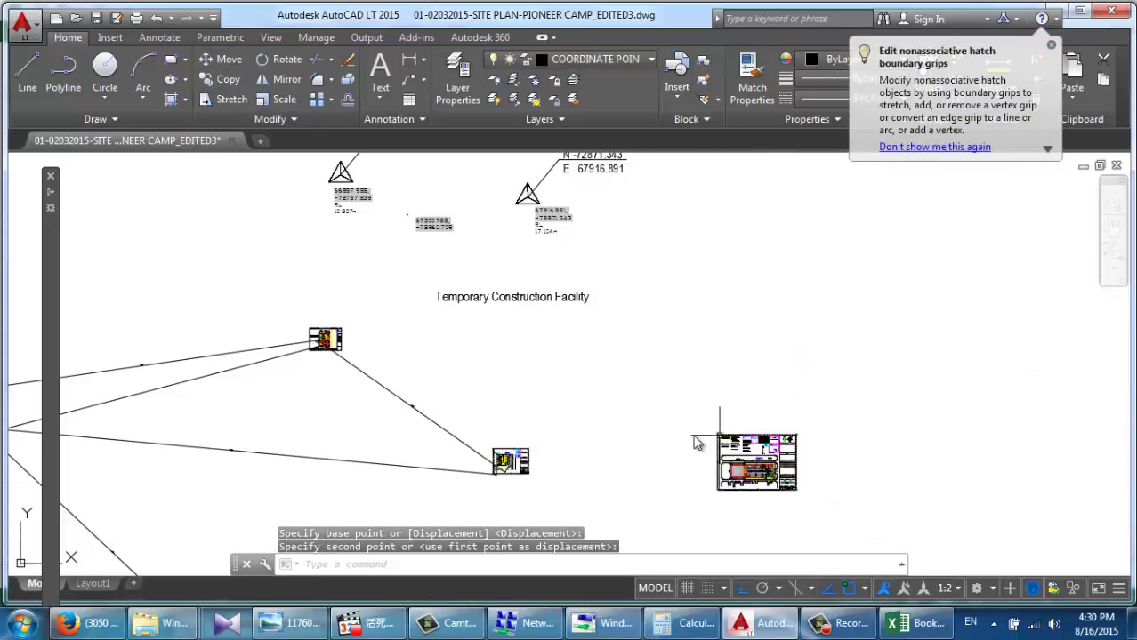
# Step: Create multiple points by pasting the copied coordinate pairs at the Multiple Points command's prompt
pyautogui.click(124, 121)
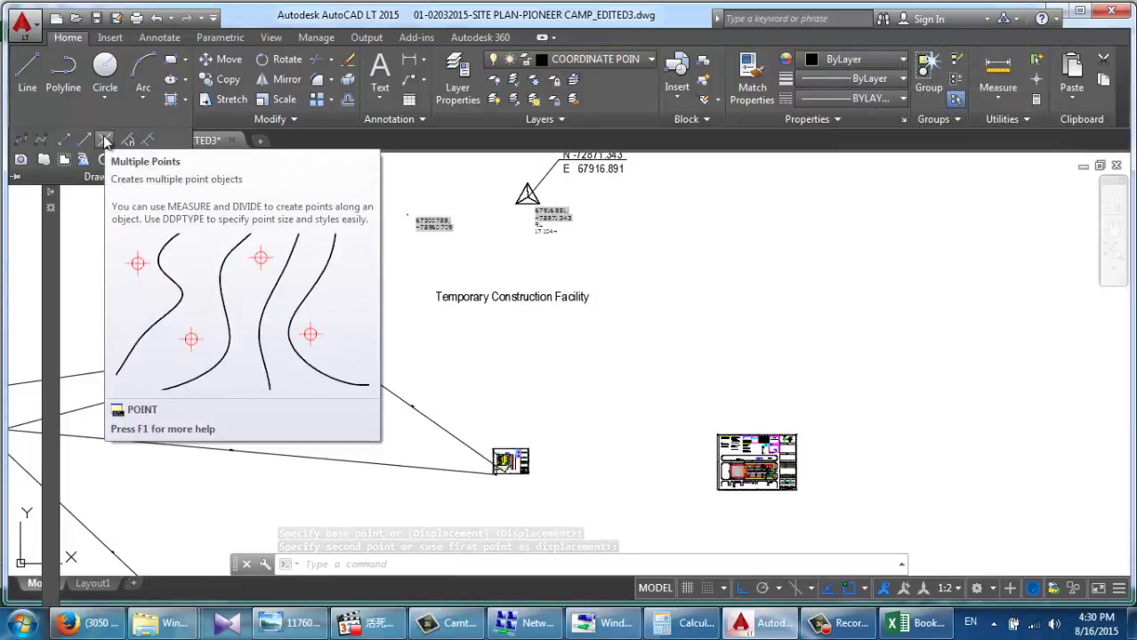
pyautogui.click(105, 142)
pyautogui.scroll(3, 750, 405)
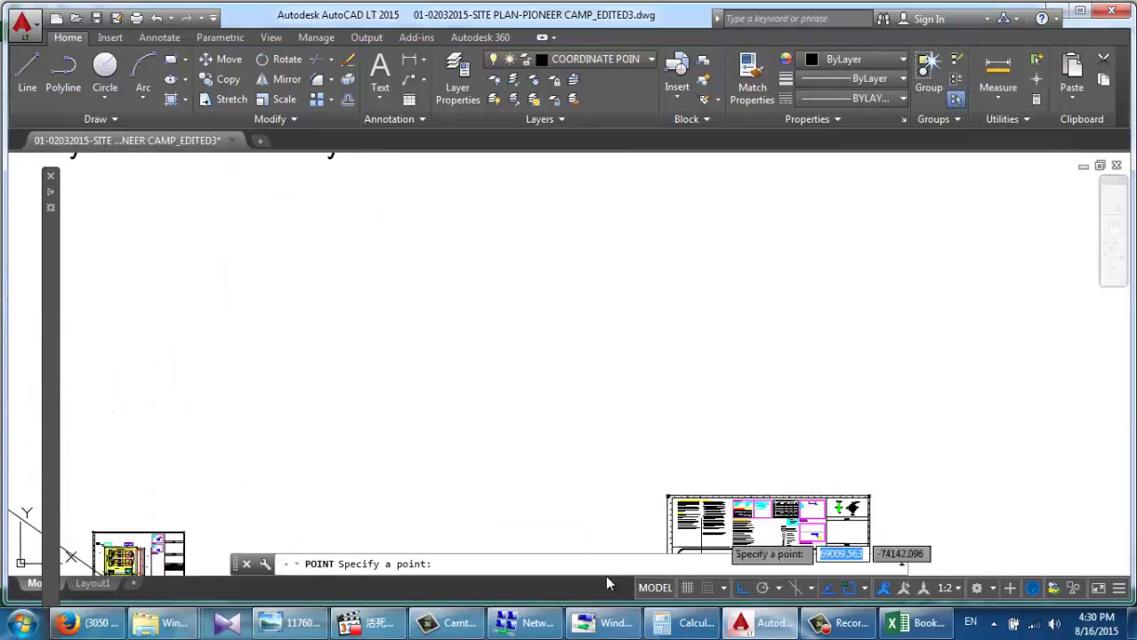
pyautogui.rightClick(572, 570)
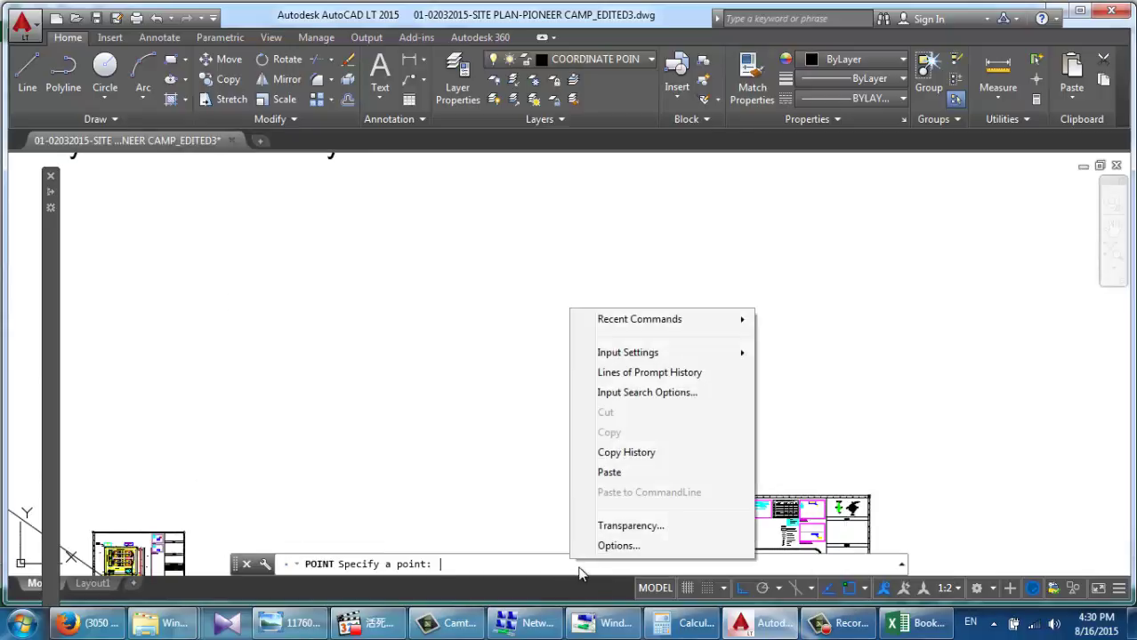
pyautogui.click(612, 472)
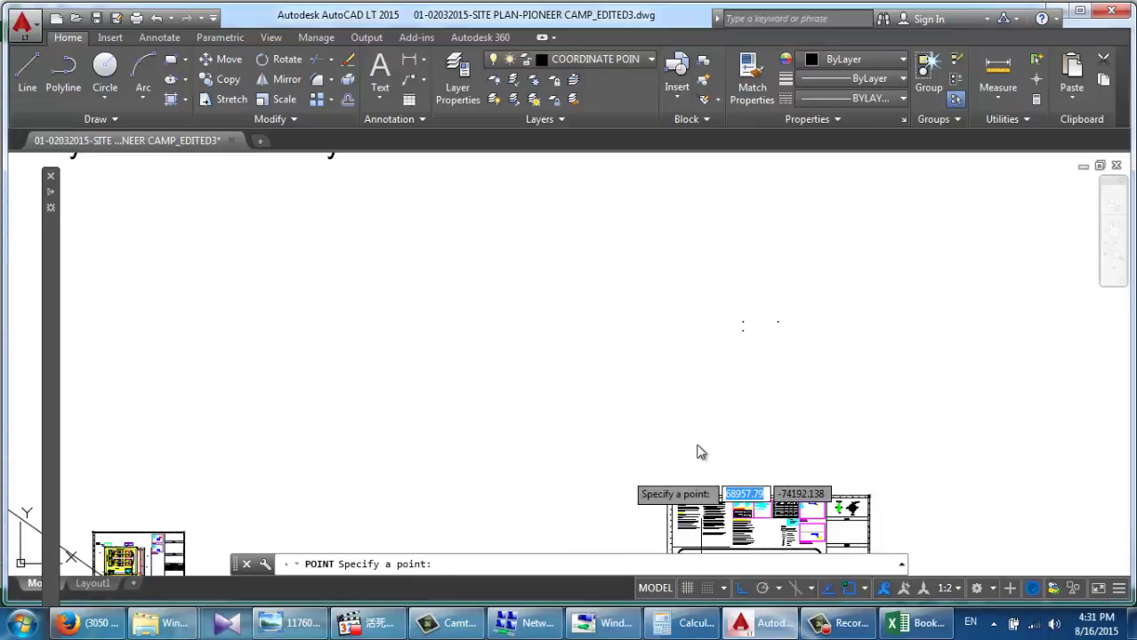
pyautogui.scroll(5, 753, 321)
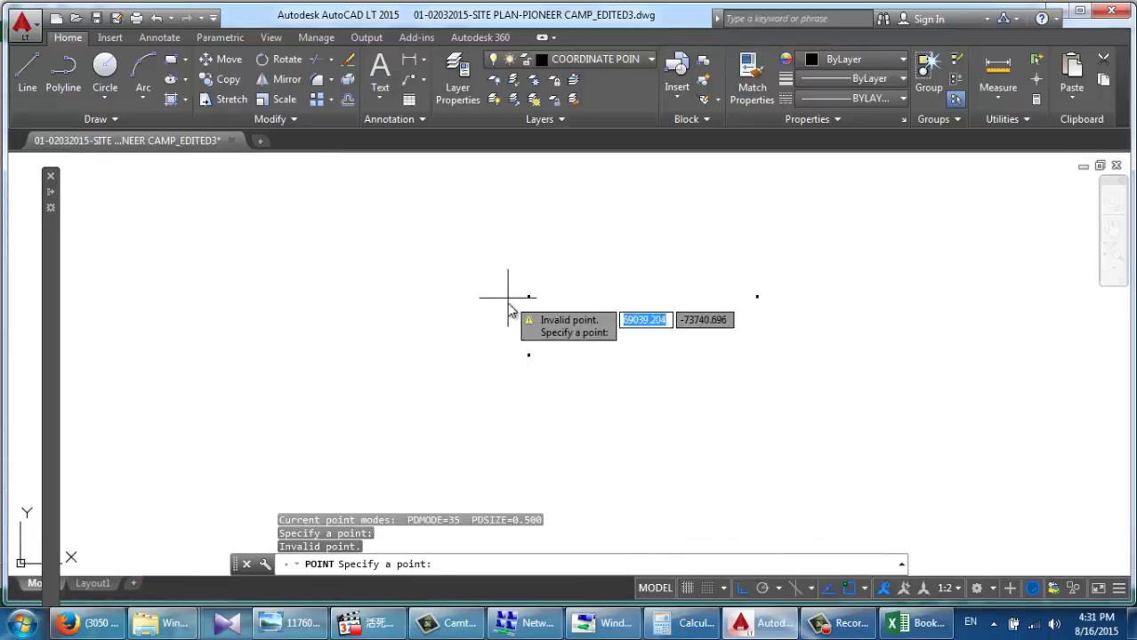
# Step: Compare the plotted points with the coordinate pairs in Excel and the corners of the moved TCF building in AutoCAD
pyautogui.click(908, 629)
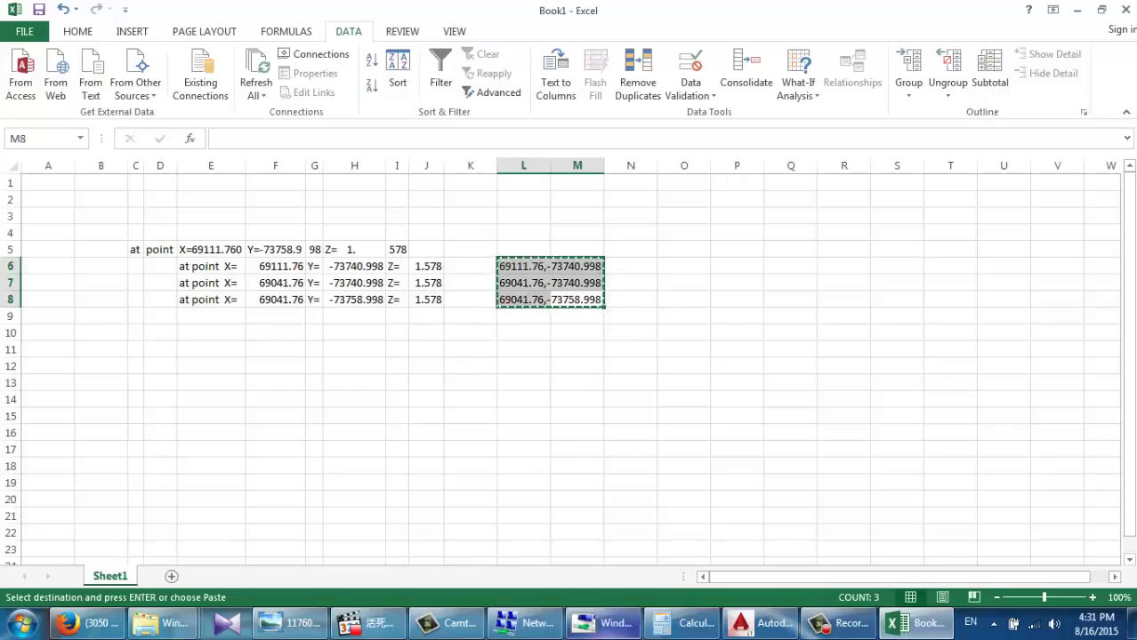
pyautogui.moveTo(758, 630)
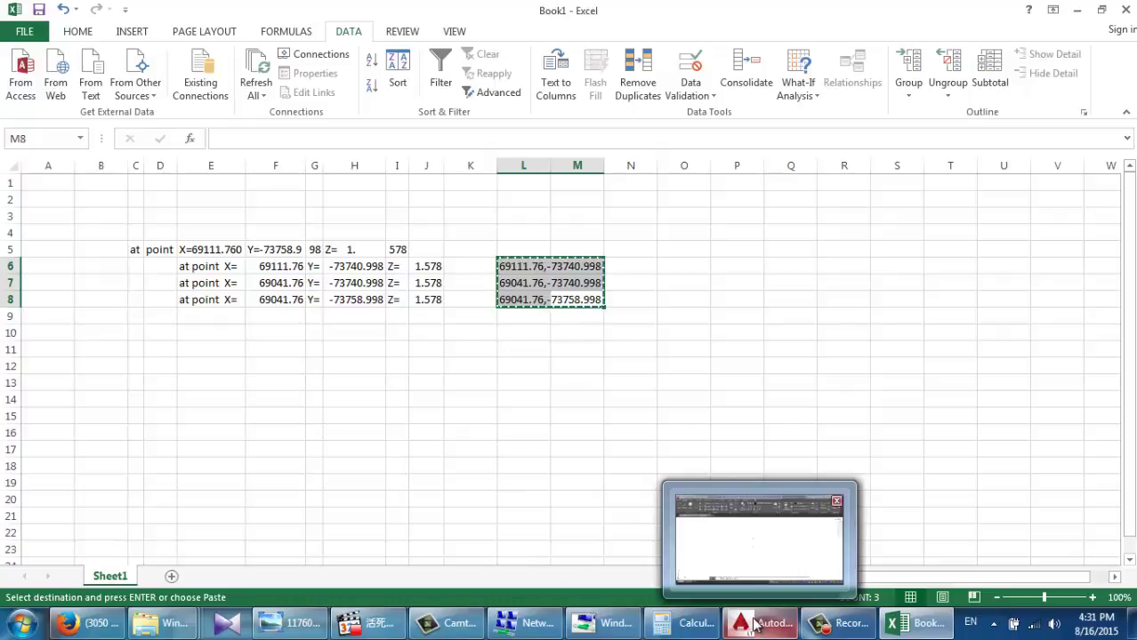
pyautogui.moveTo(647, 634)
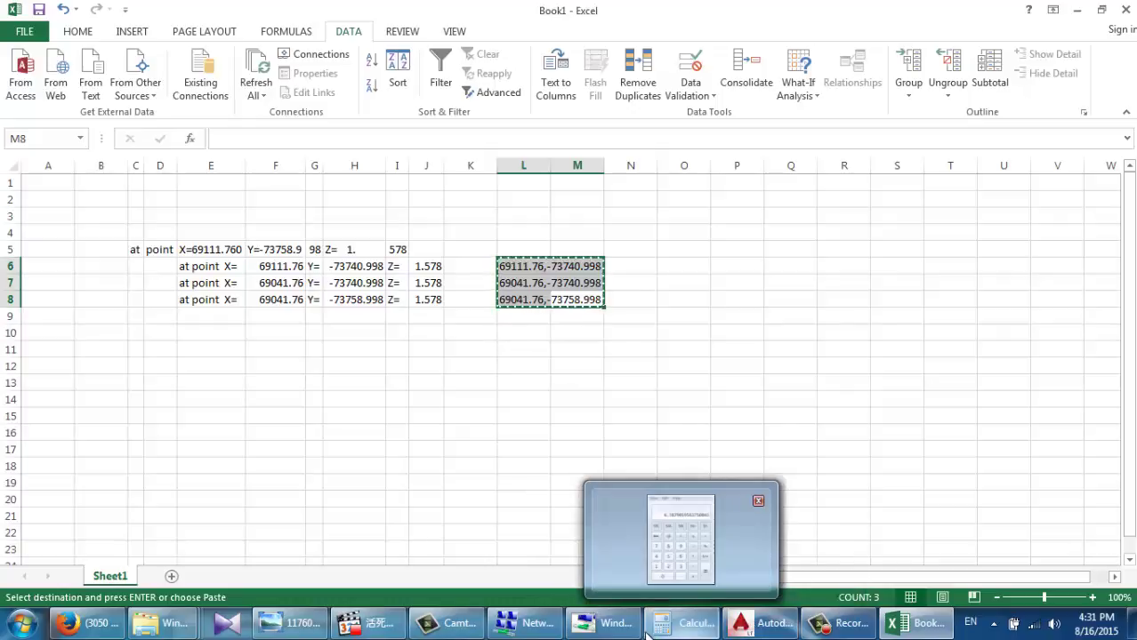
pyautogui.moveTo(816, 630)
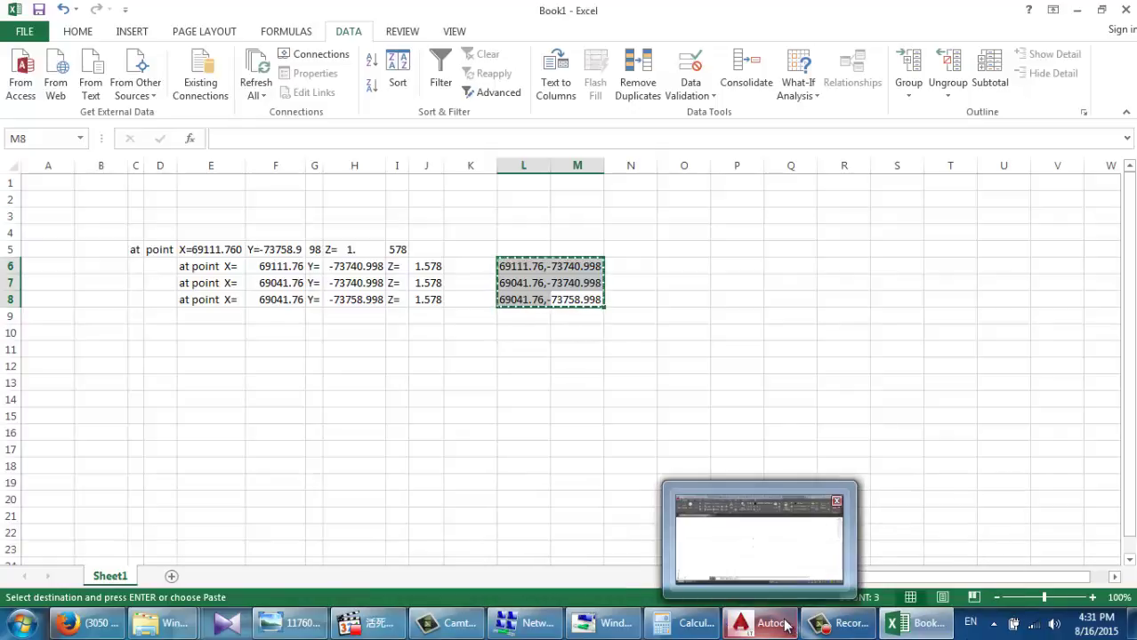
pyautogui.click(787, 627)
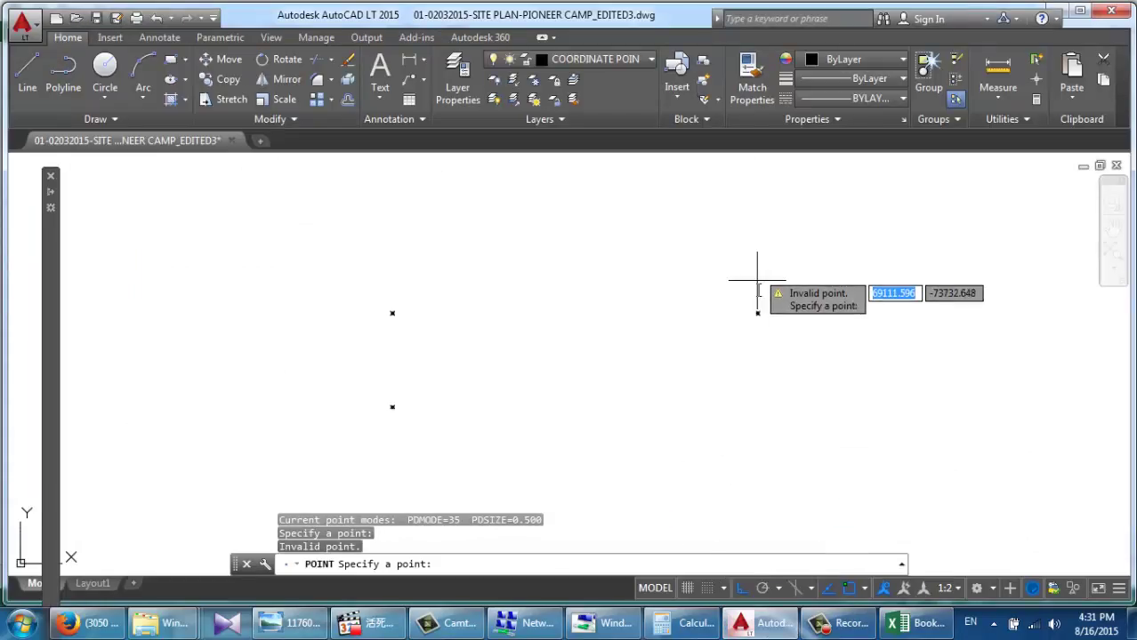
pyautogui.scroll(-2, 774, 284)
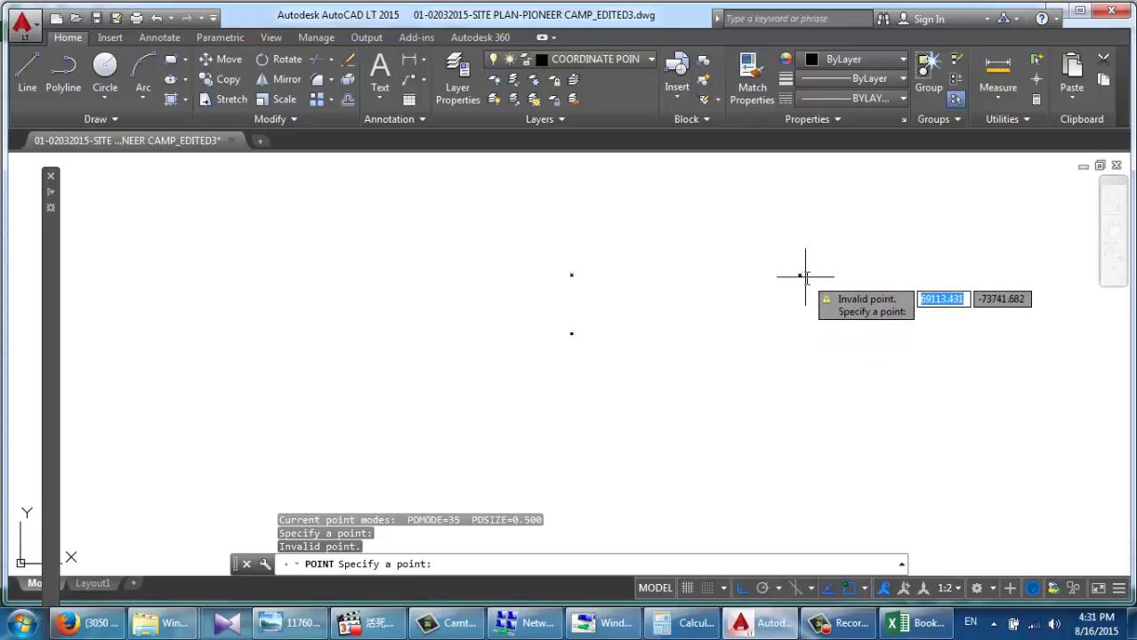
pyautogui.scroll(-2, 804, 283)
pyautogui.scroll(6, 787, 378)
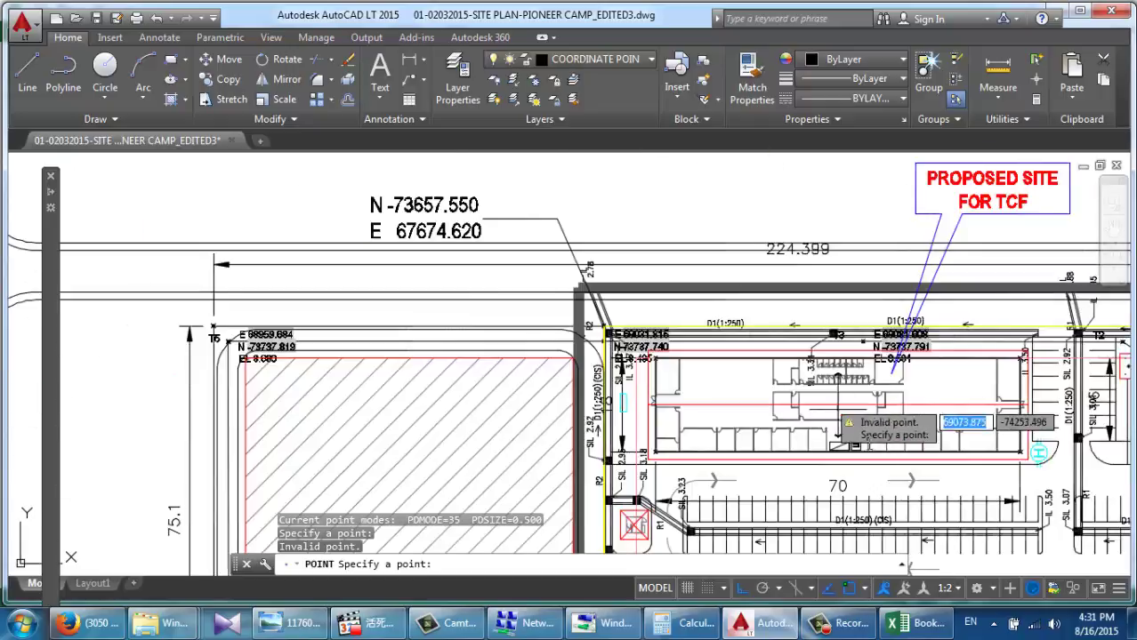
pyautogui.scroll(4, 982, 446)
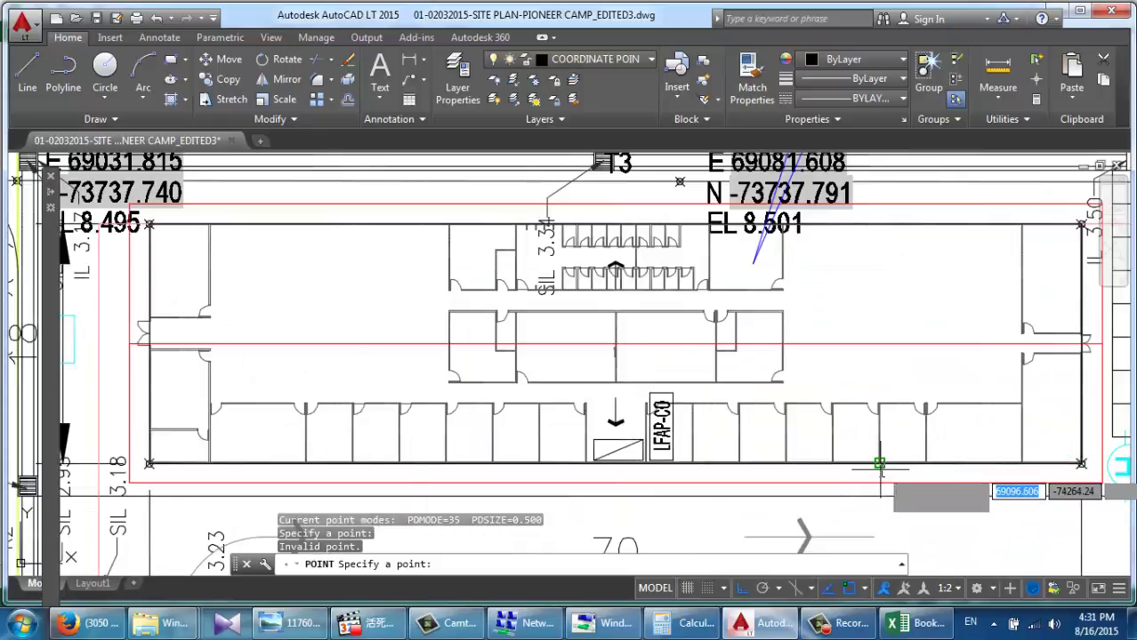
pyautogui.scroll(-4, 878, 465)
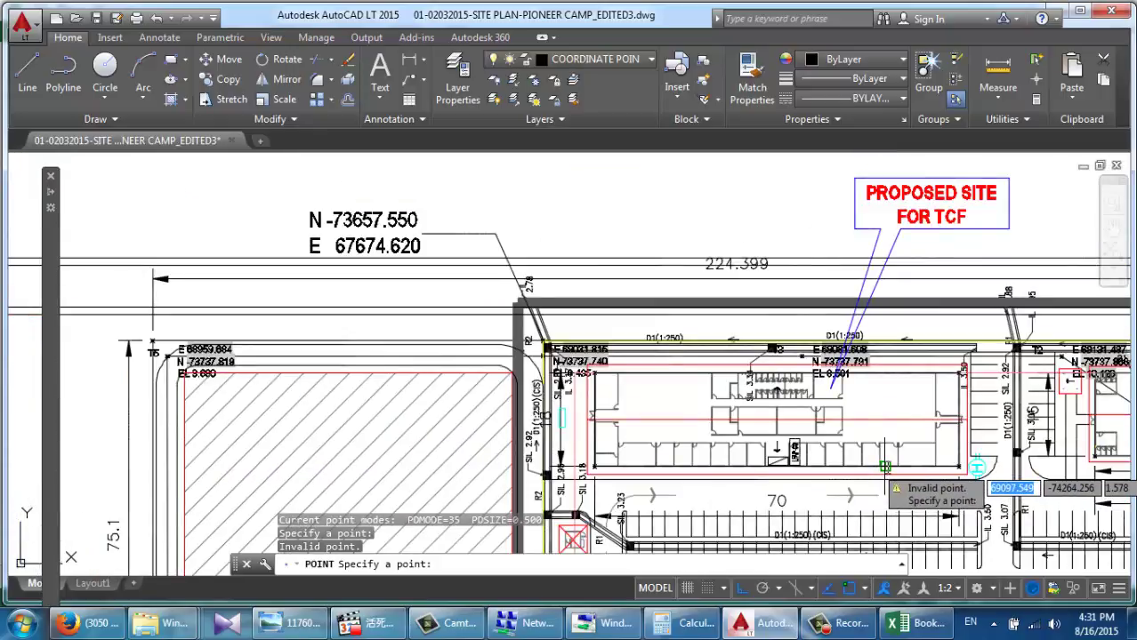
pyautogui.click(845, 623)
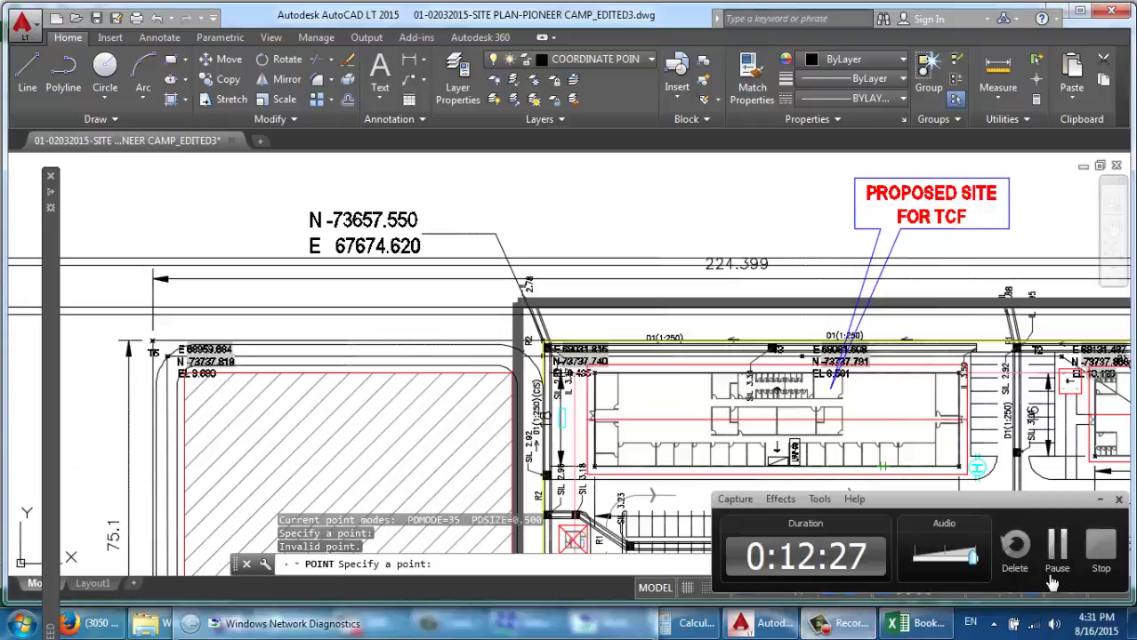